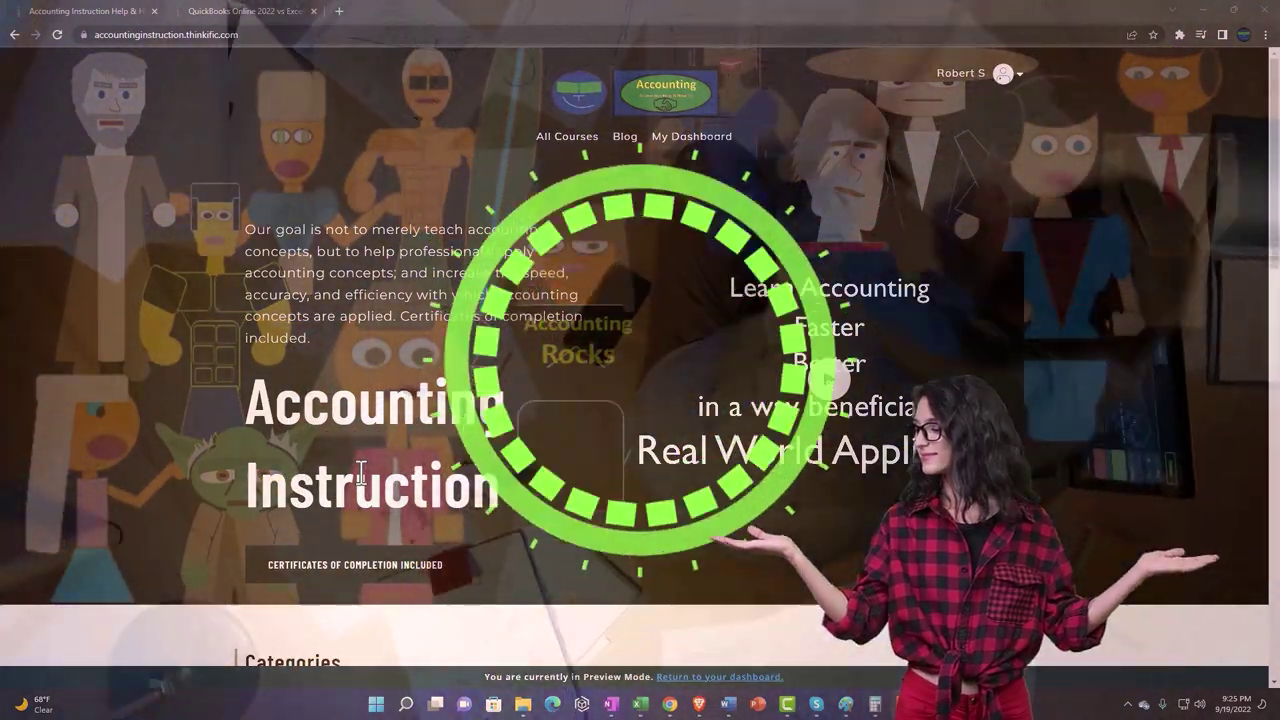
Look through the course categories on the Accounting Instruction site and the lesson sections of the QuickBooks Online 2022 course.
scroll(172, 548, "down", 6)
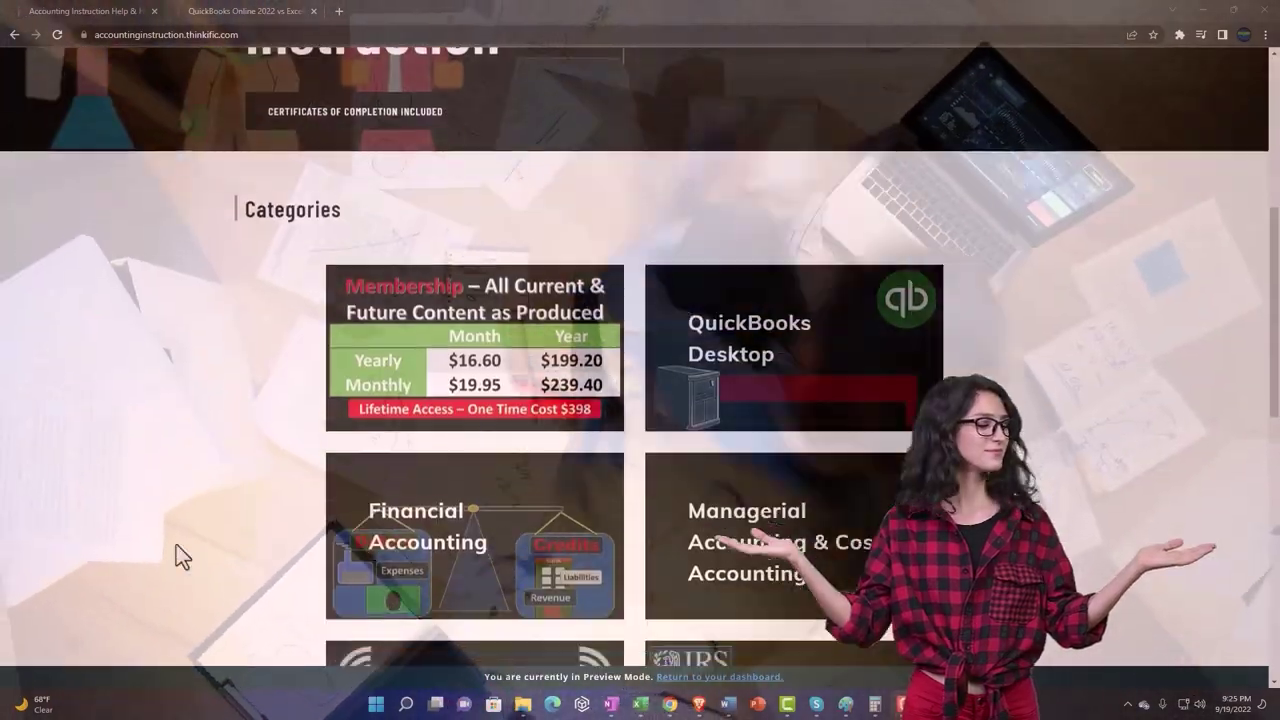
scroll(176, 548, "down", 5)
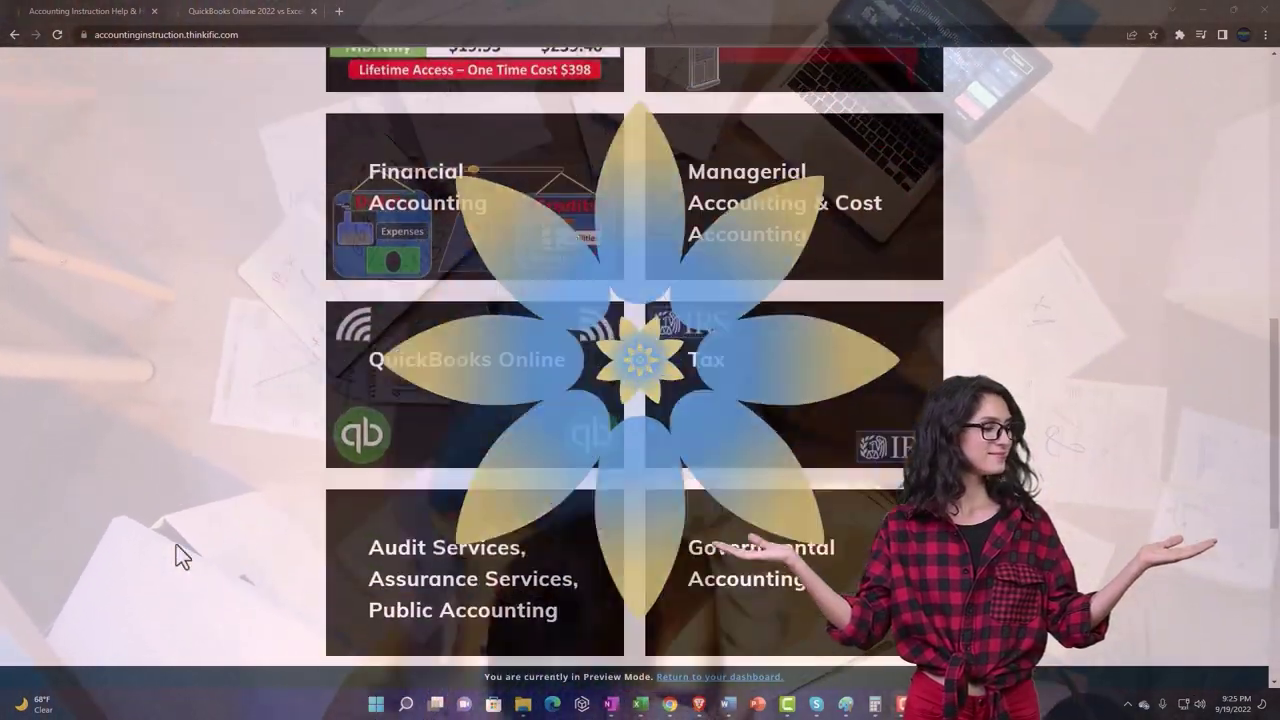
scroll(176, 548, "down", 1)
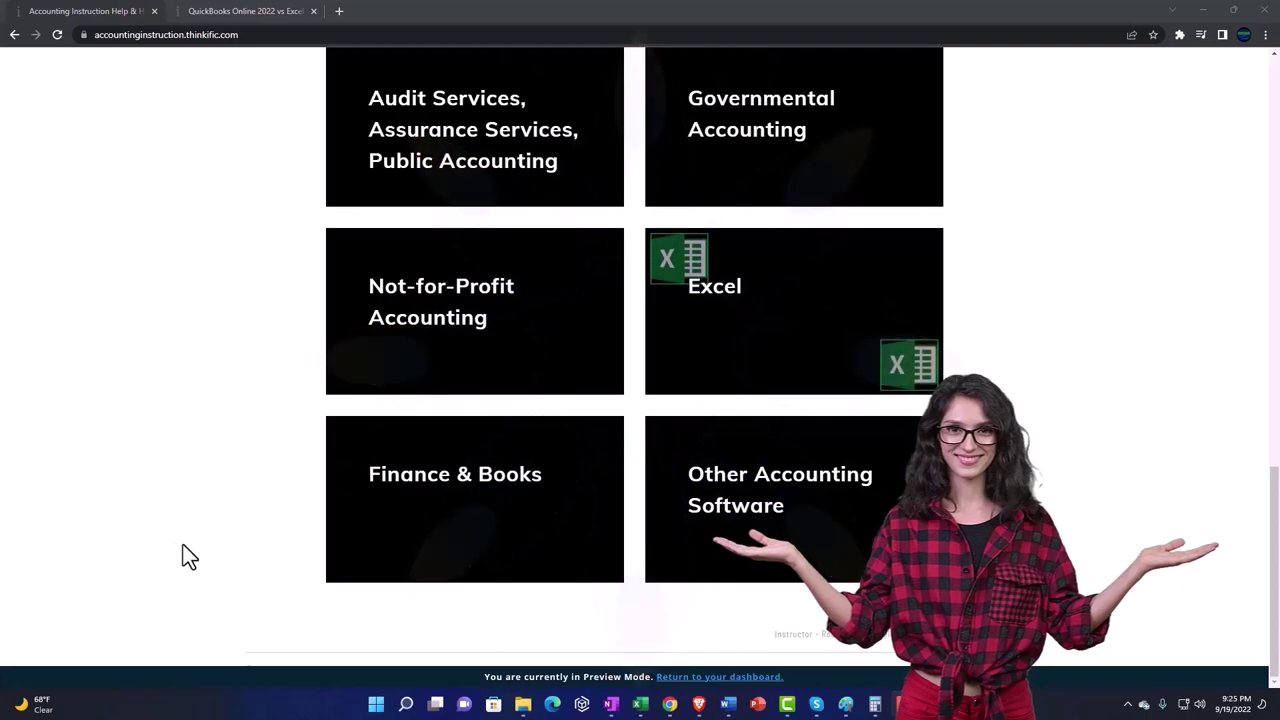
left_click(233, 12)
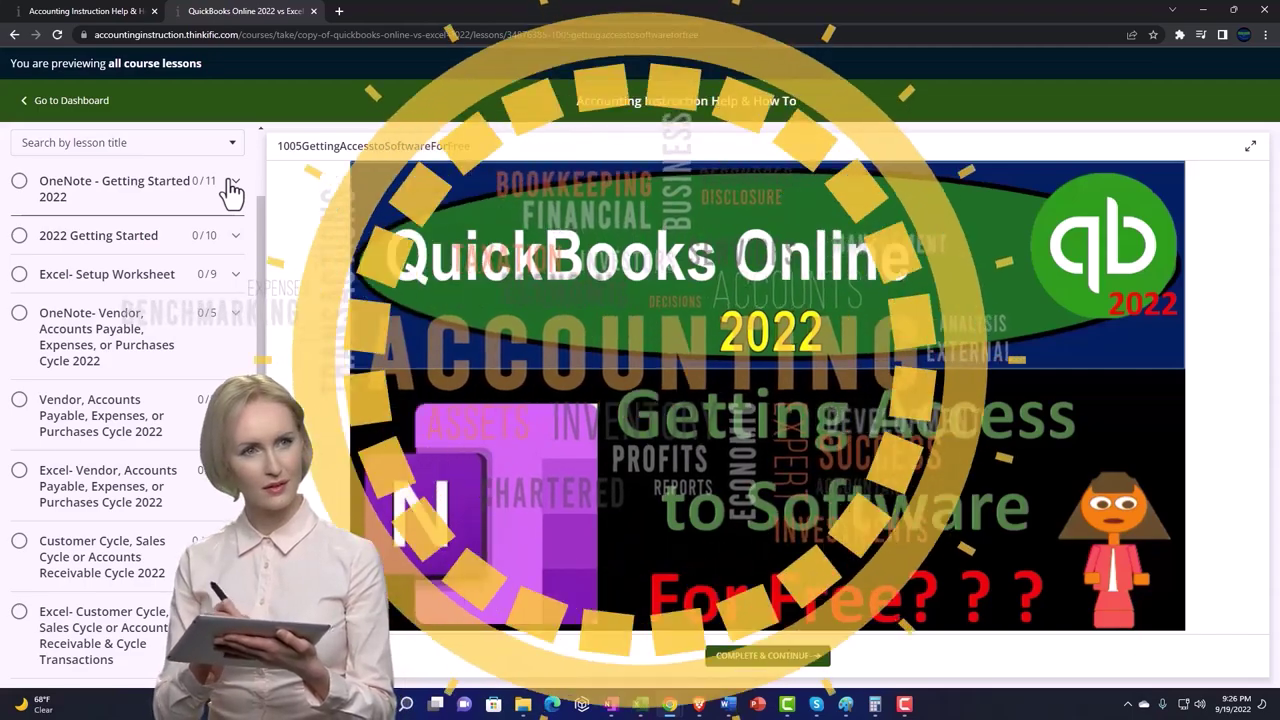
left_click(231, 191)
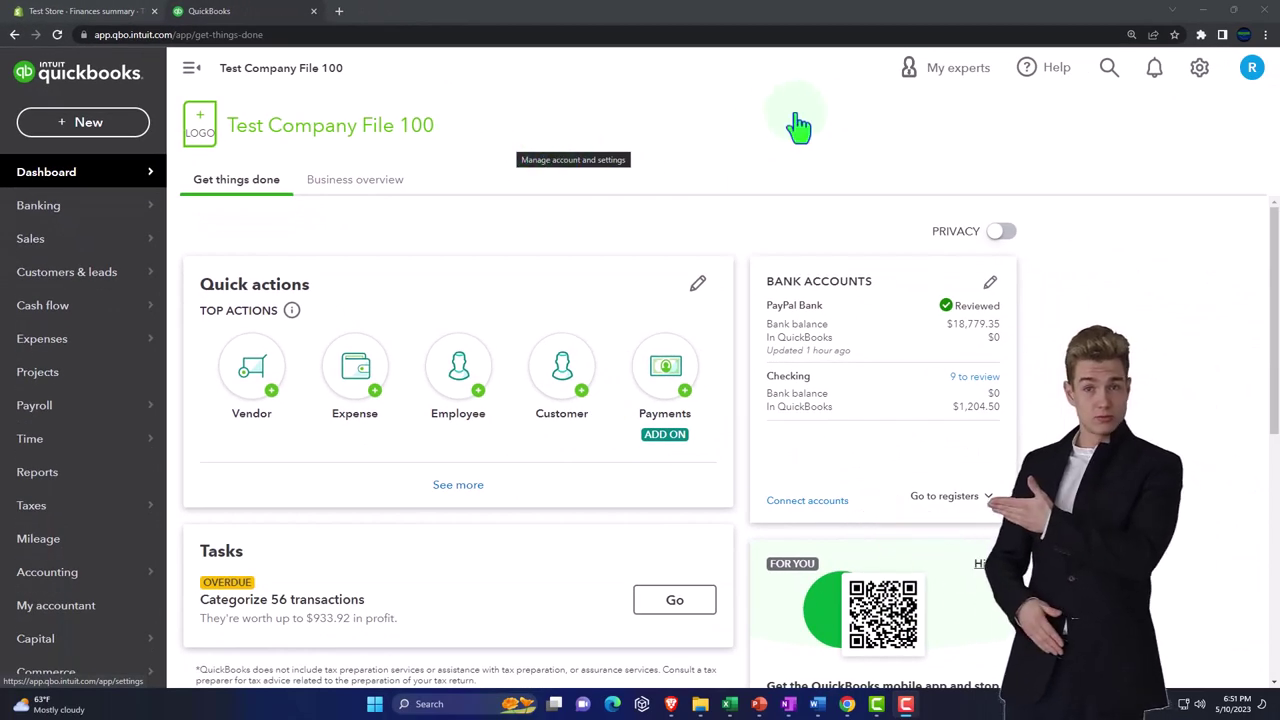
left_click(1199, 67)
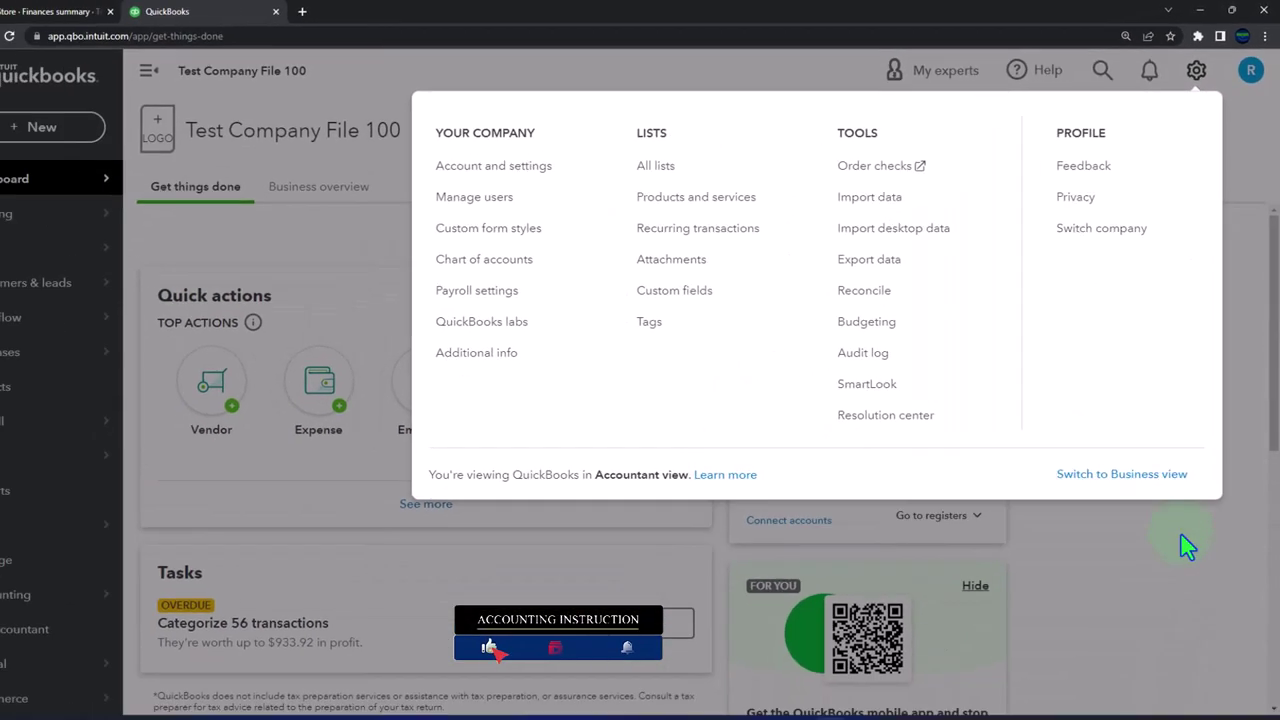
left_click(1190, 537)
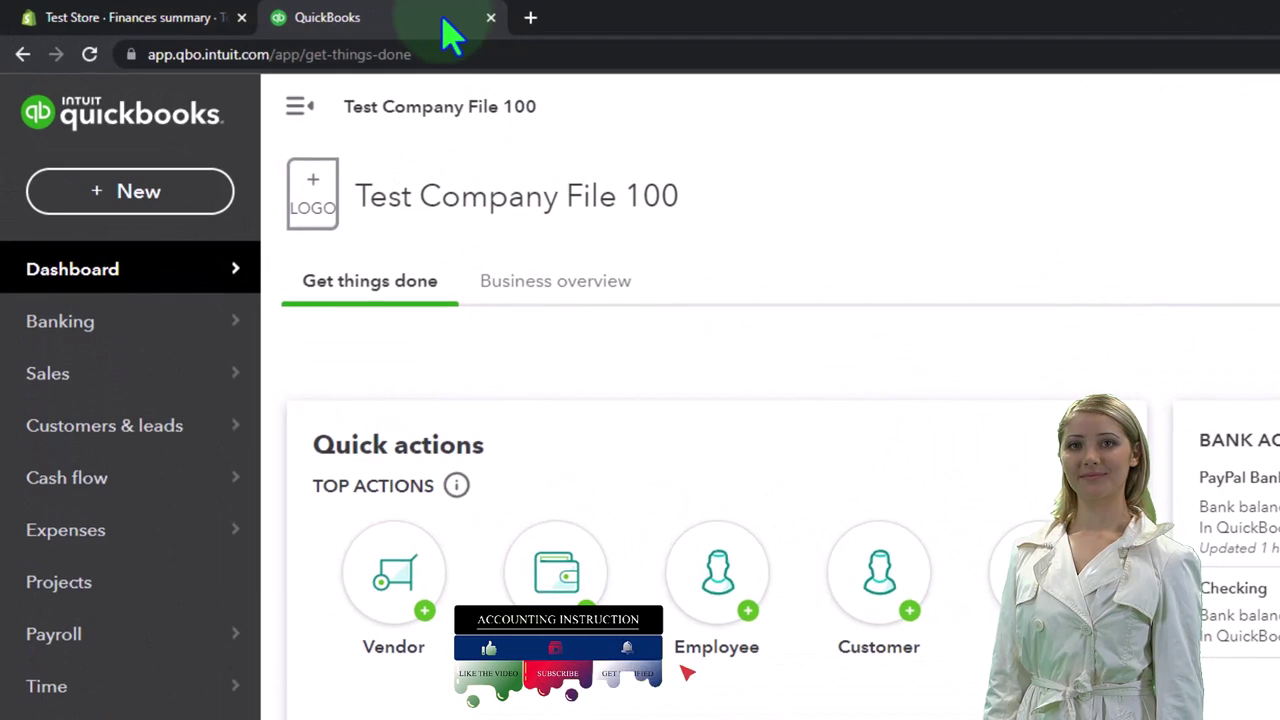
Duplicate the QuickBooks dashboard browser tab twice so that three copies are open.
right_click(452, 38)
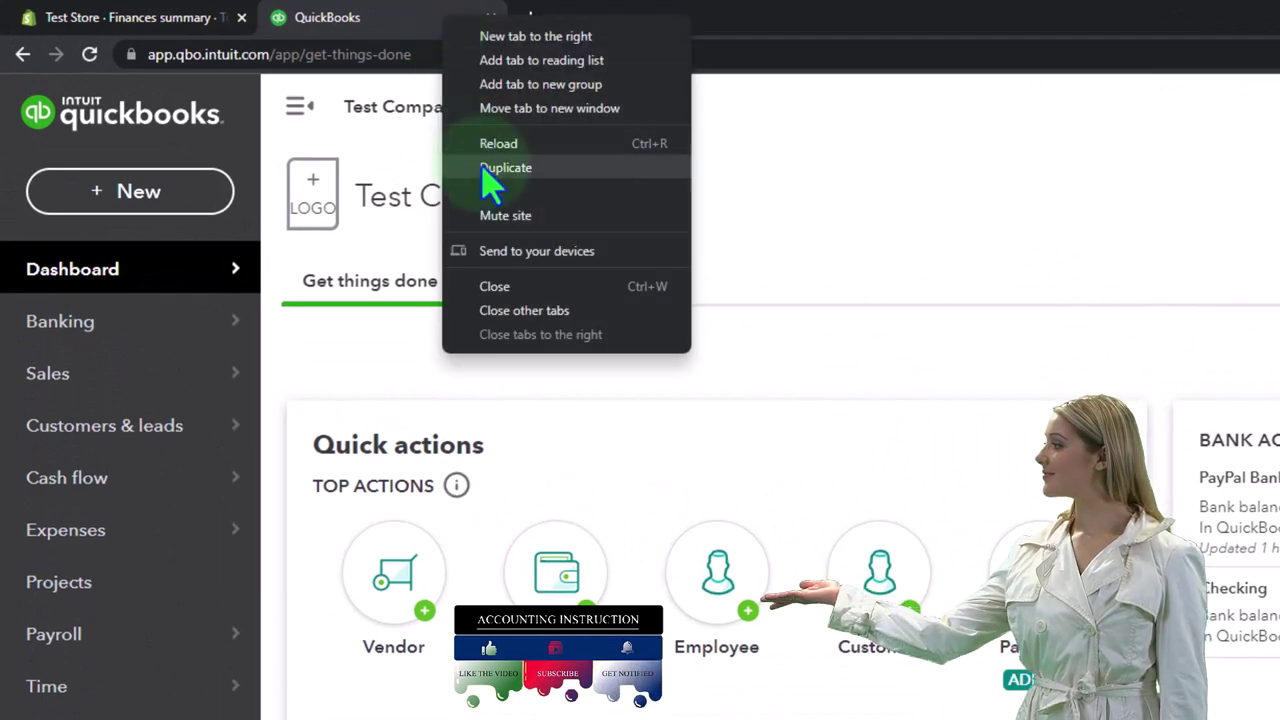
left_click(532, 180)
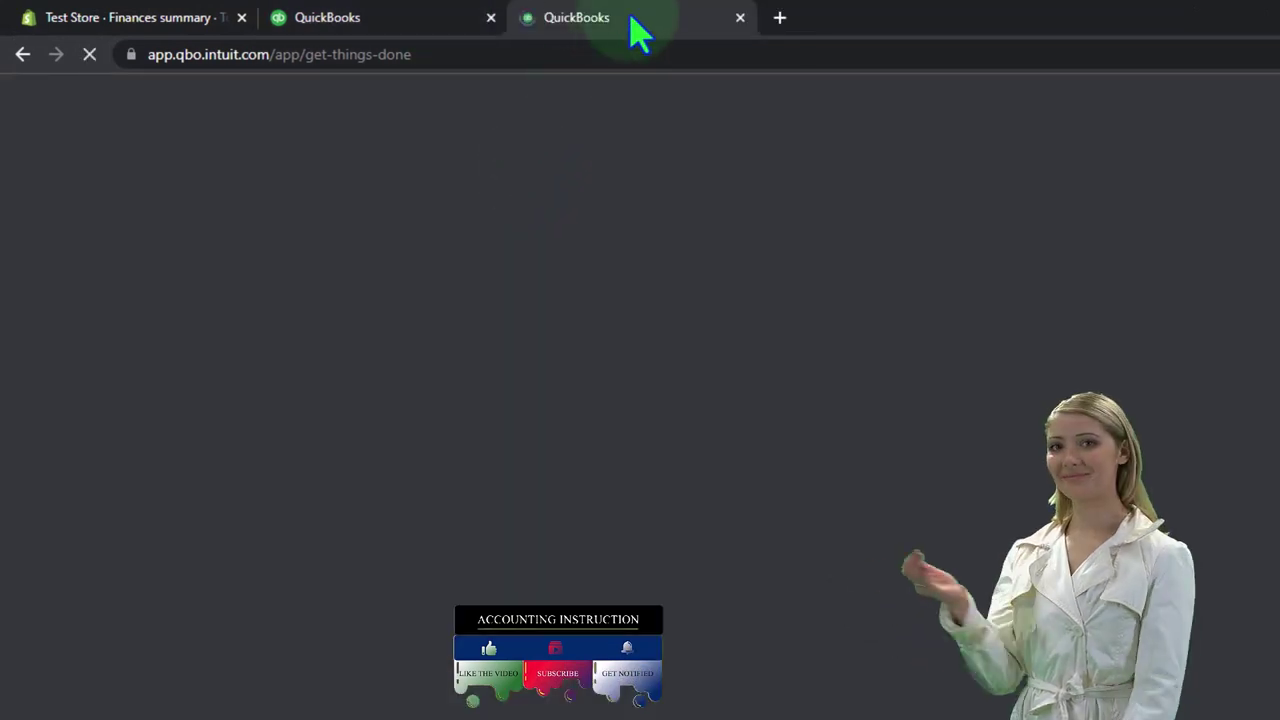
right_click(631, 22)
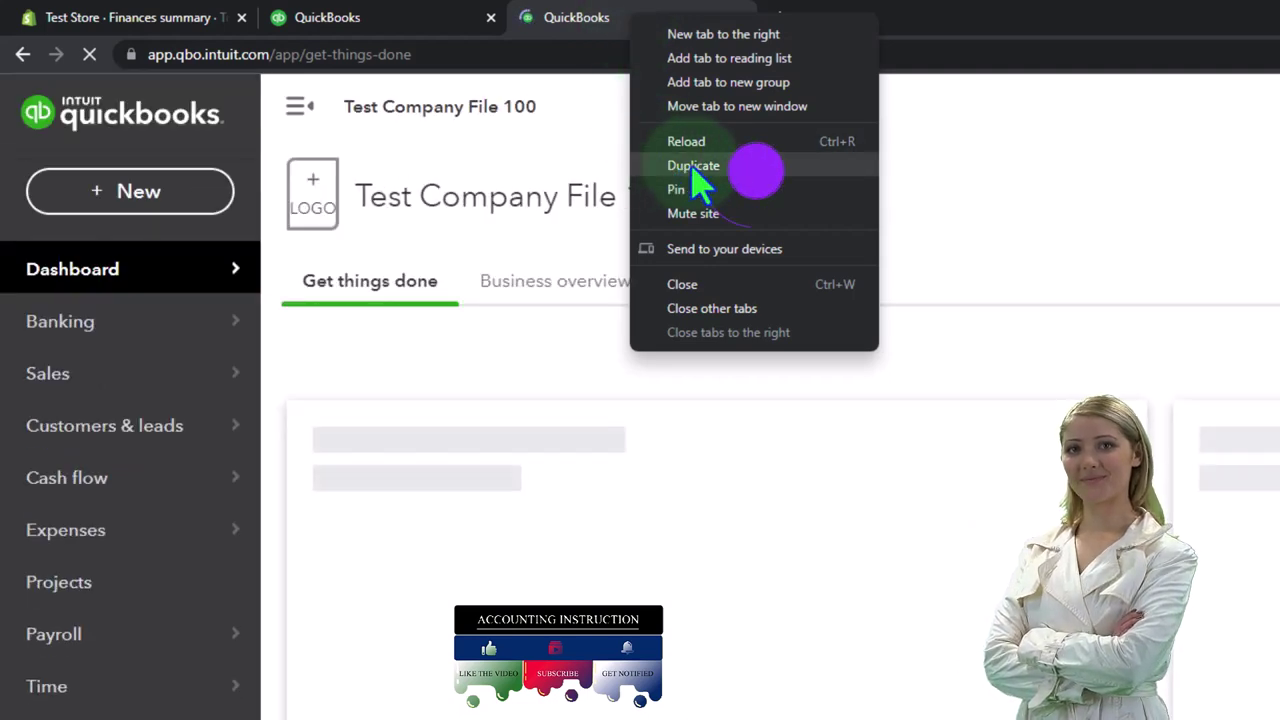
left_click(755, 166)
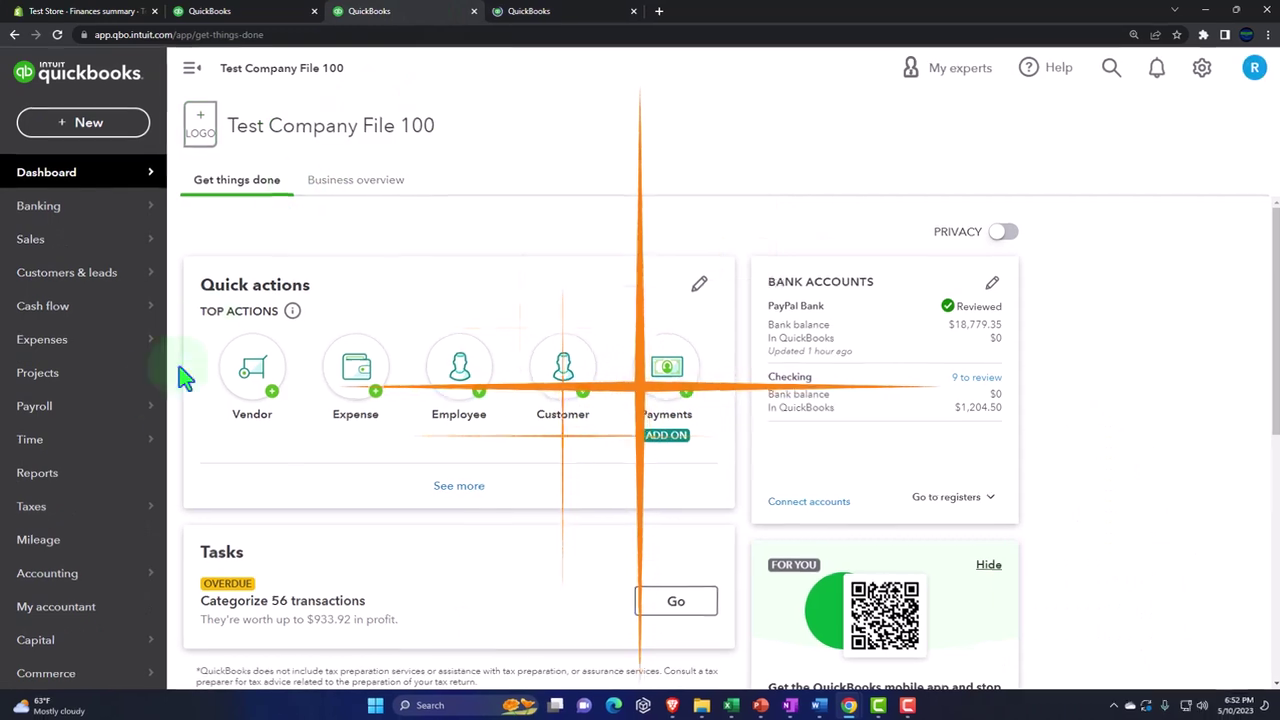
Open the Balance Sheet report in the second QuickBooks tab and the Profit and Loss report in the third.
left_click(80, 472)
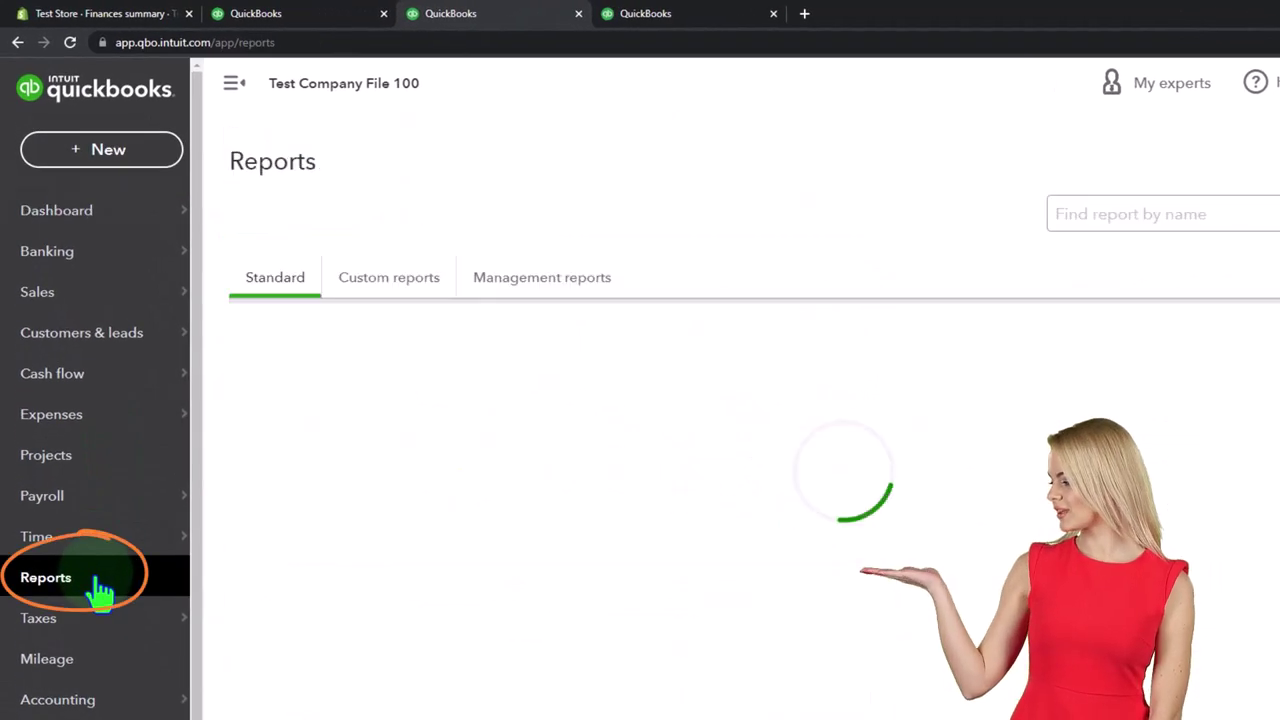
left_click(335, 468)
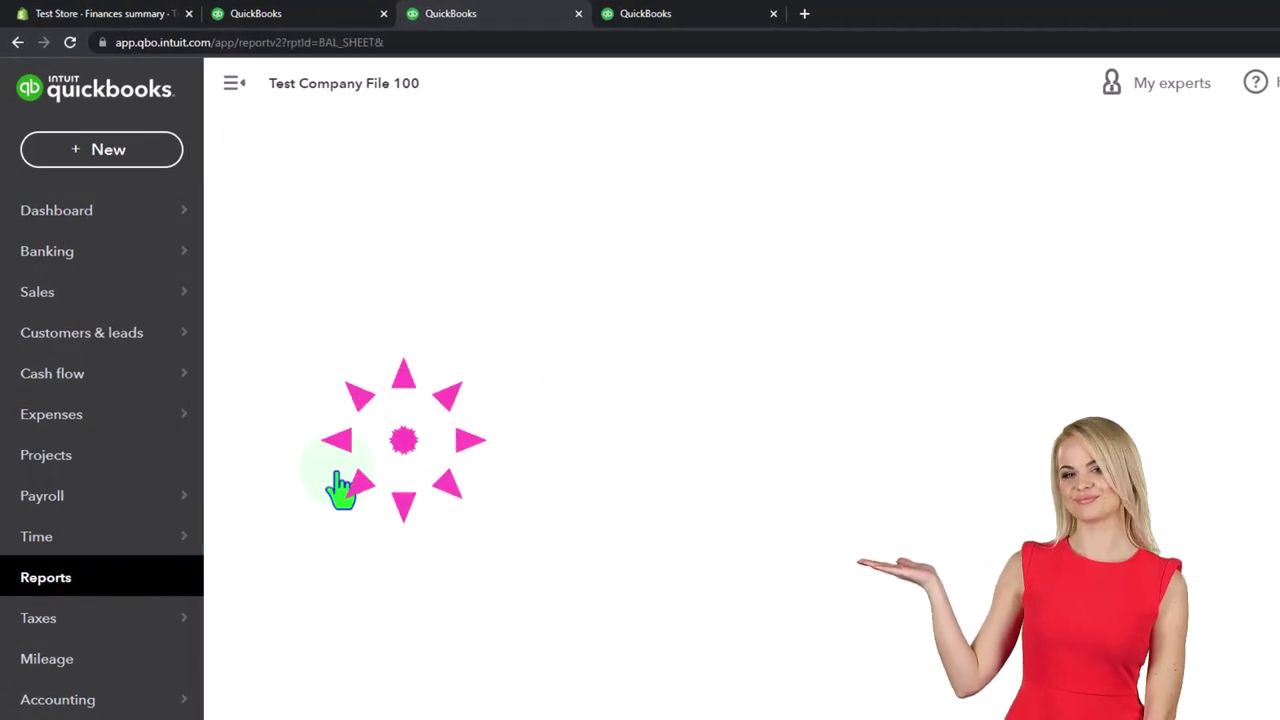
left_click(658, 15)
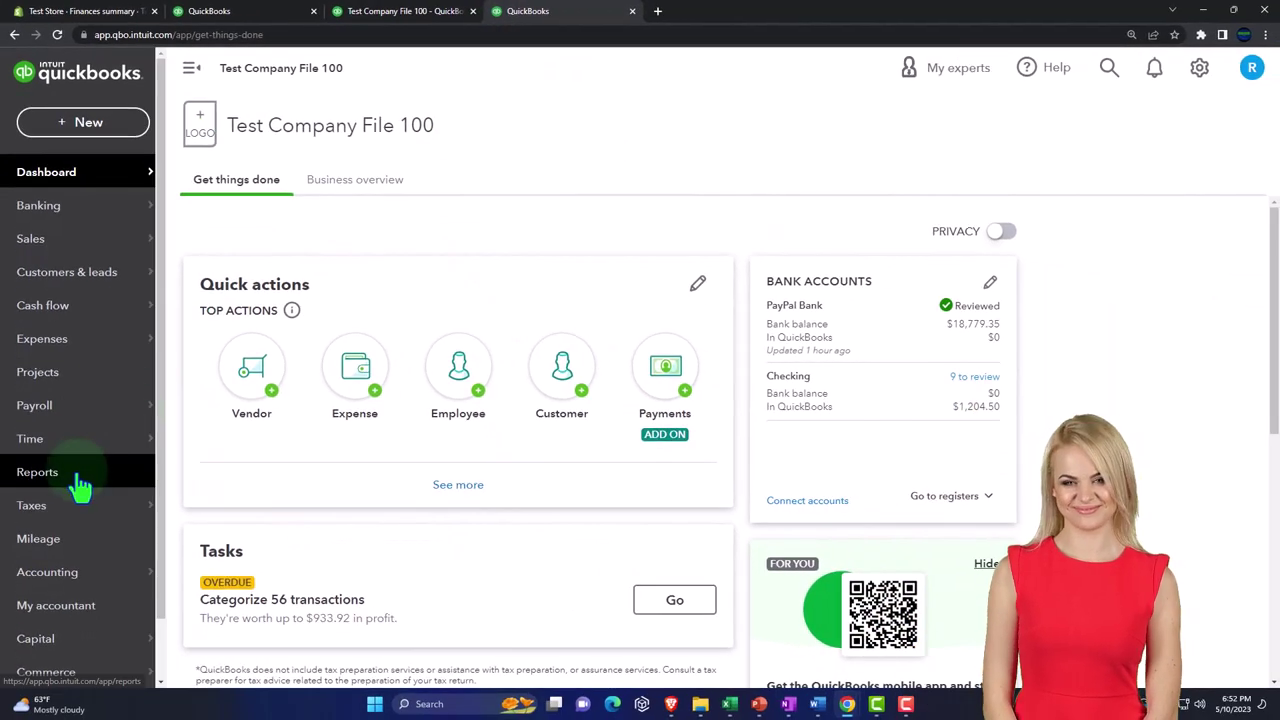
left_click(80, 482)
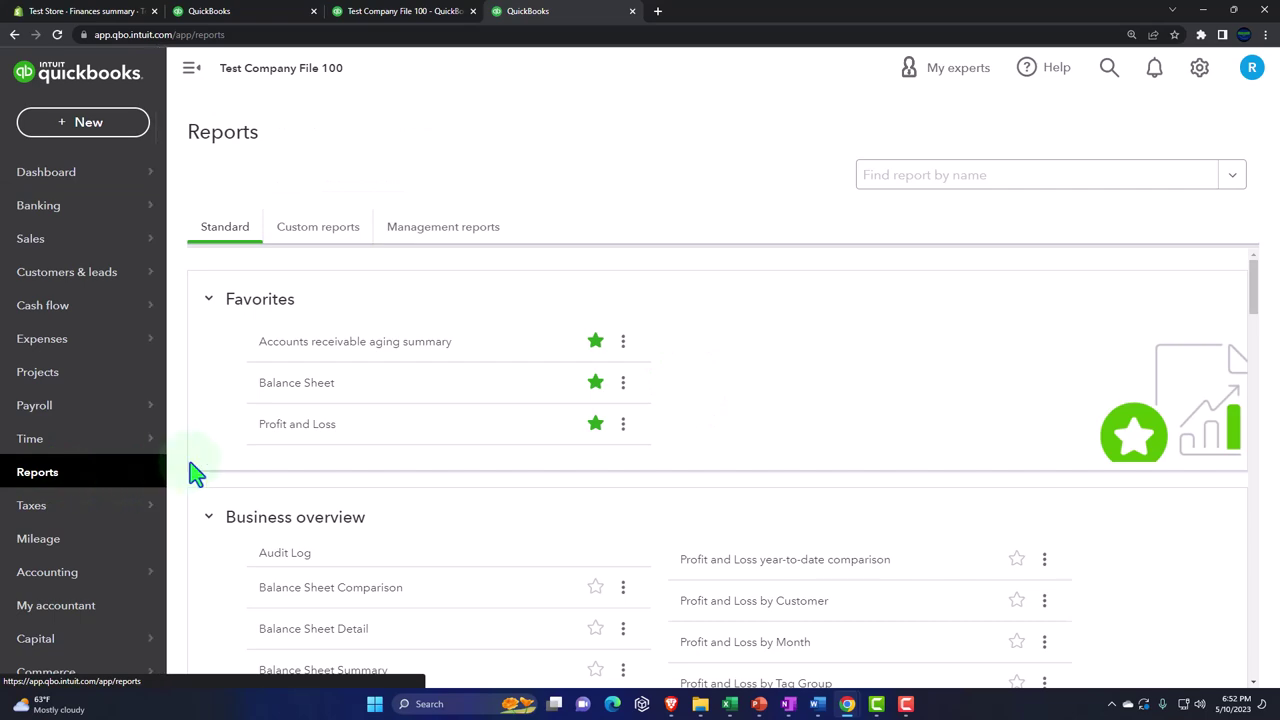
left_click(288, 432)
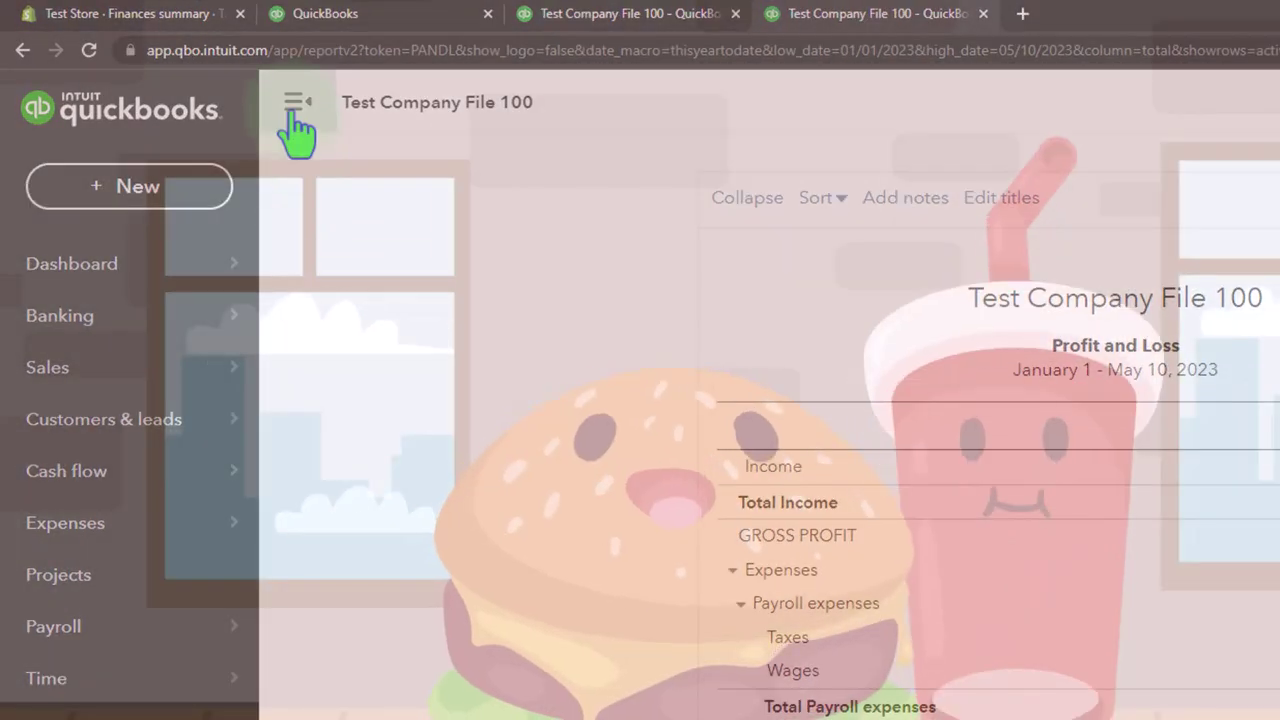
Collapse the navigation menu and run the Profit and Loss report for 01/01/2025 to 12/31/2025.
left_click(229, 82)
left_click(429, 303)
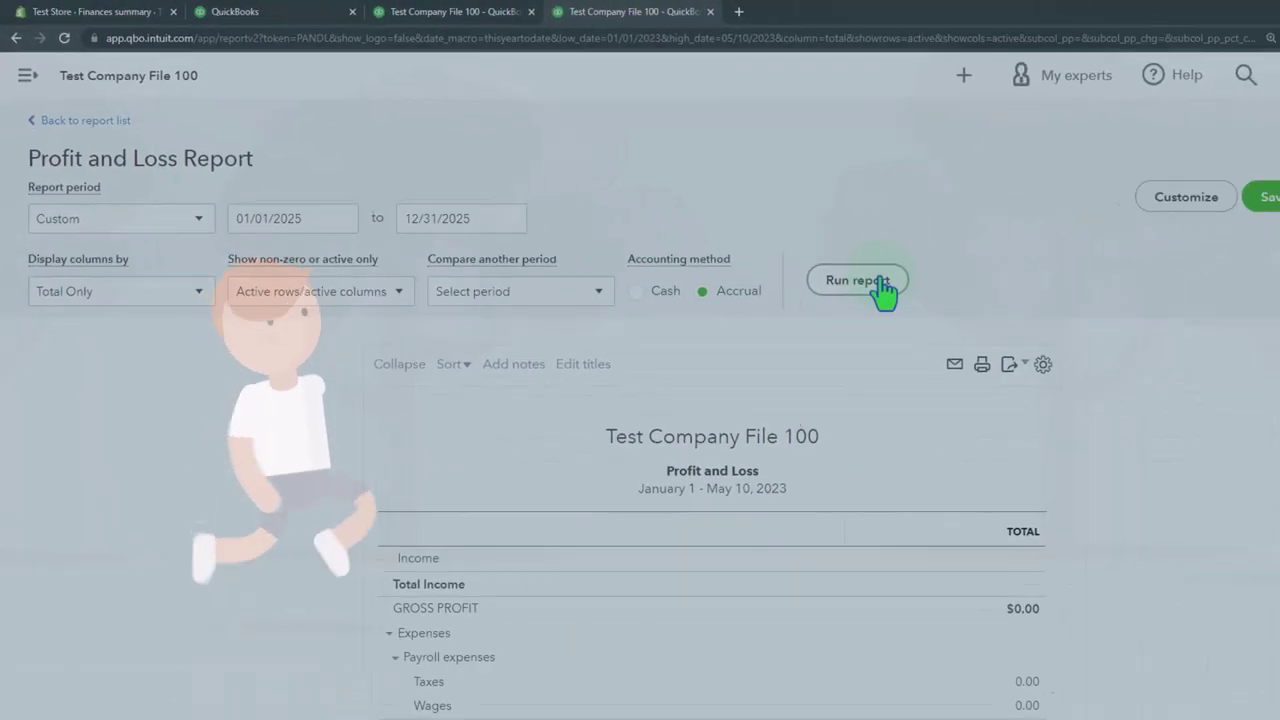
left_click(1187, 385)
scroll(1187, 385, "down", 3)
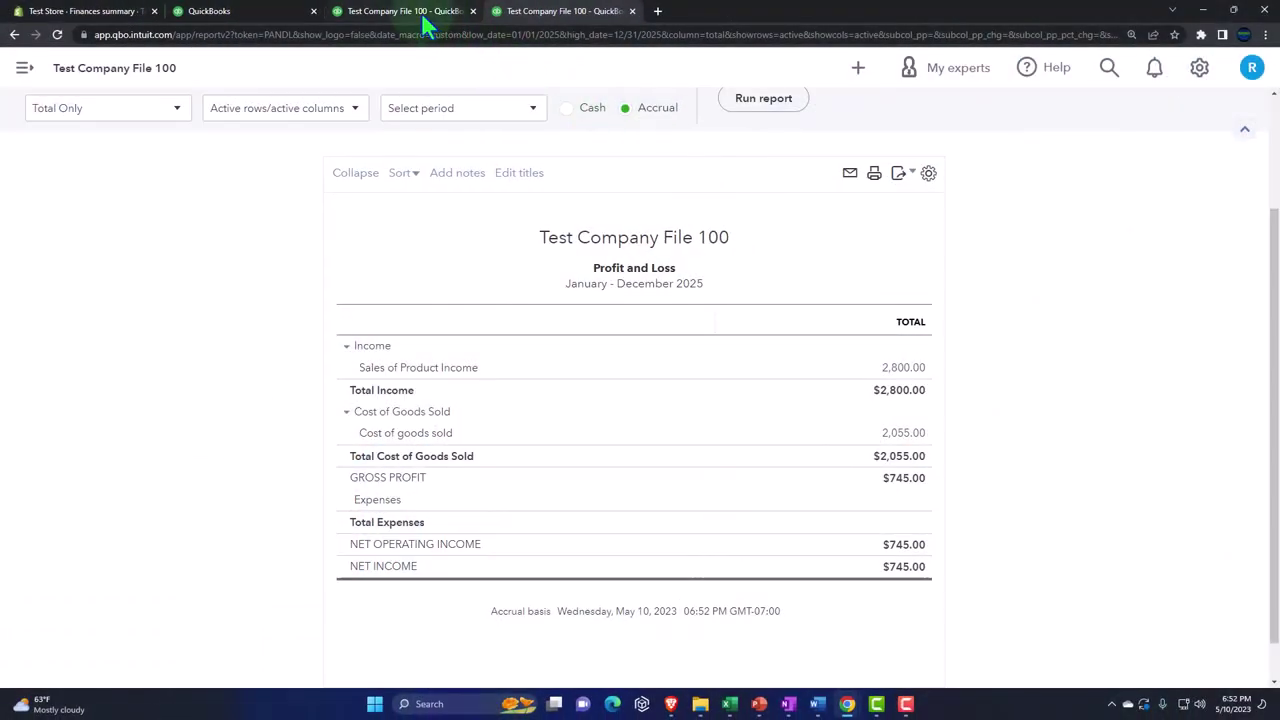
In the Balance Sheet tab, hide the navigation menu and run the report for 01/01/2025 to 12/31/2025.
left_click(450, 12)
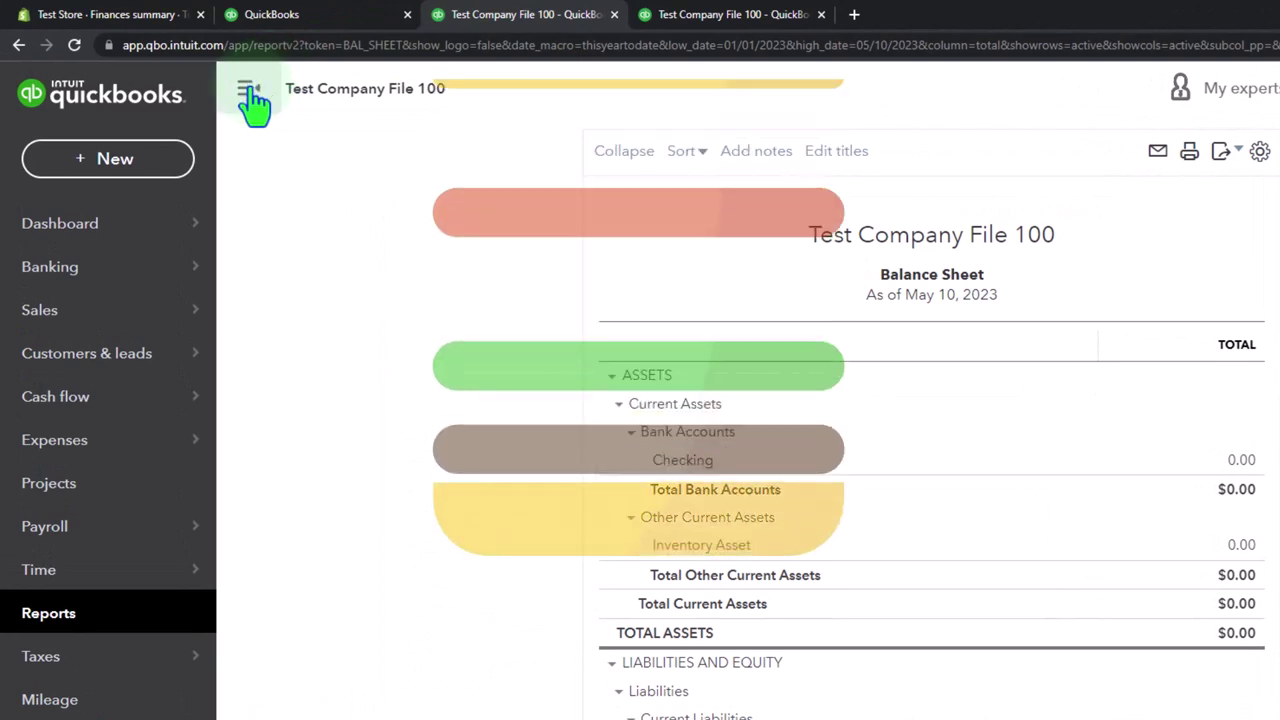
left_click(250, 100)
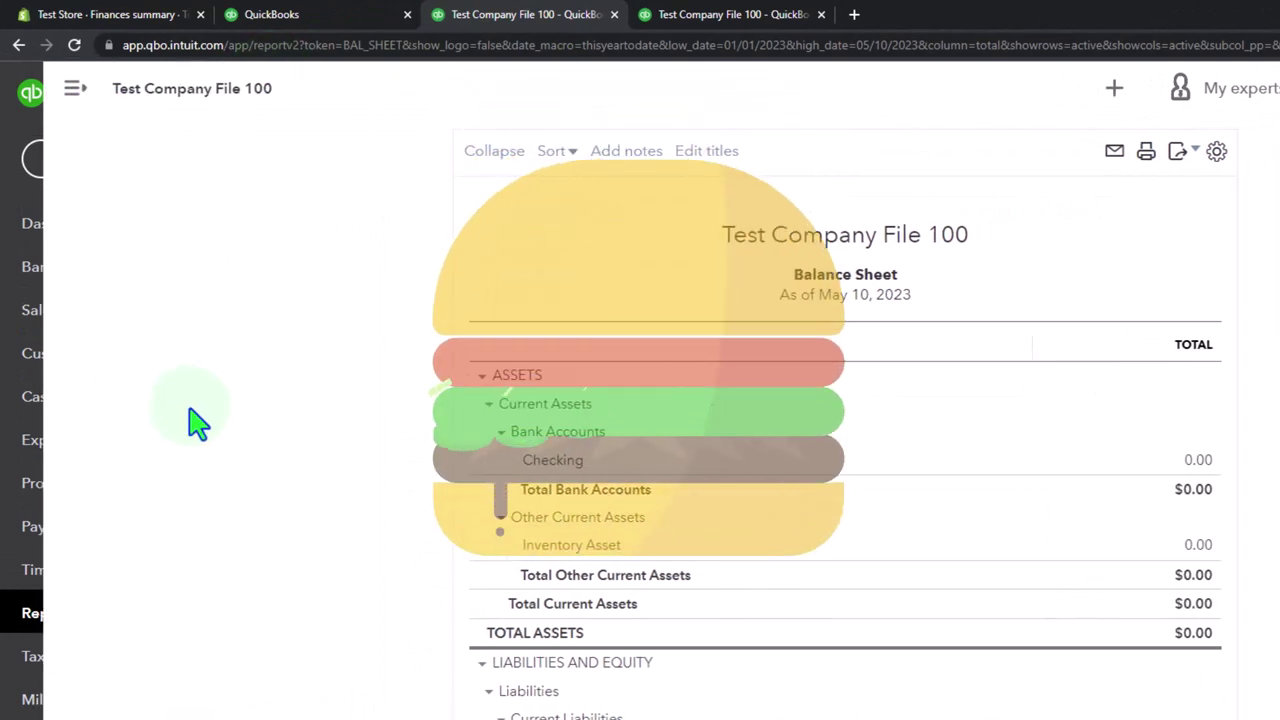
scroll(366, 314, "up", 3)
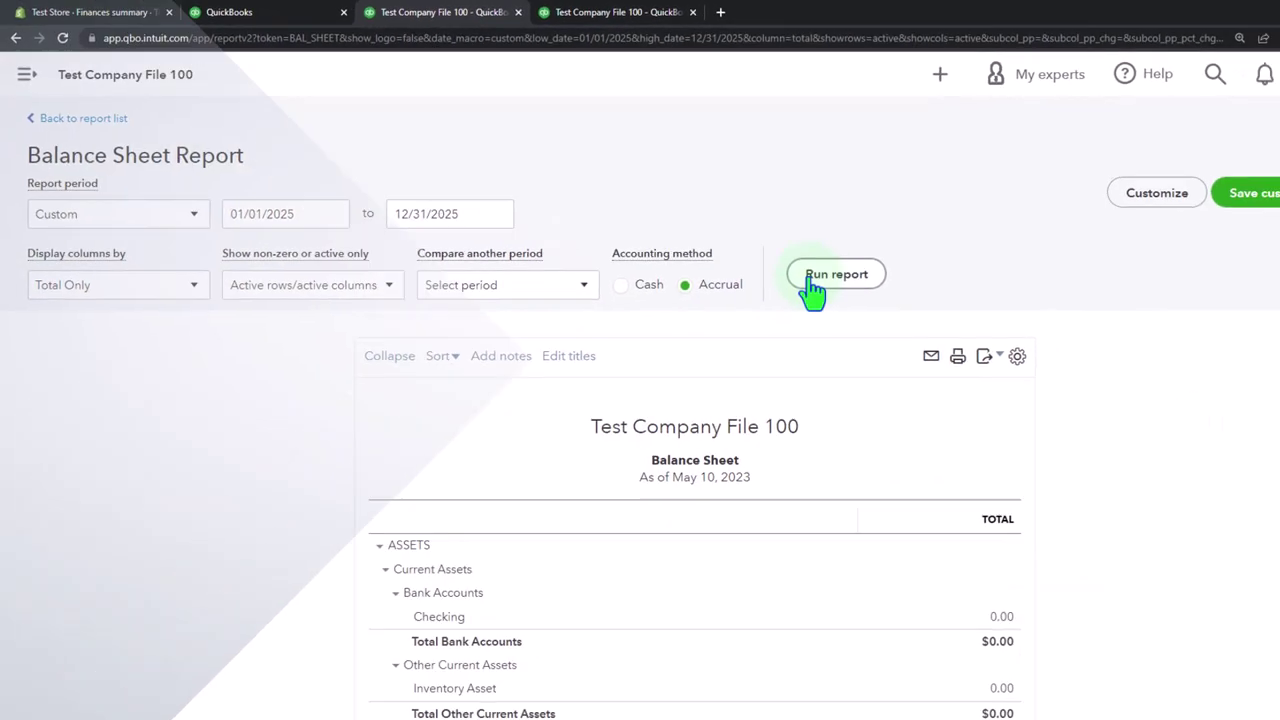
left_click(968, 328)
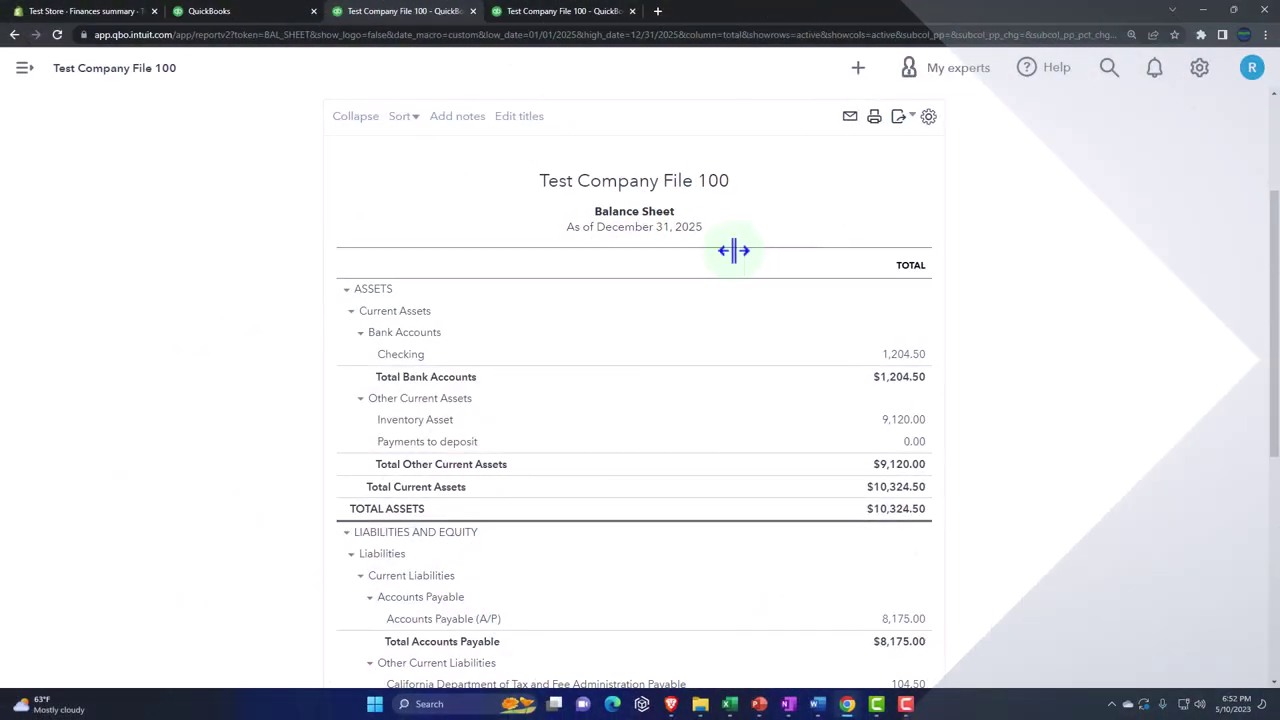
Look over the Shopify store, Balance Sheet and Profit and Loss tabs, then return to the QuickBooks dashboard.
left_click(268, 24)
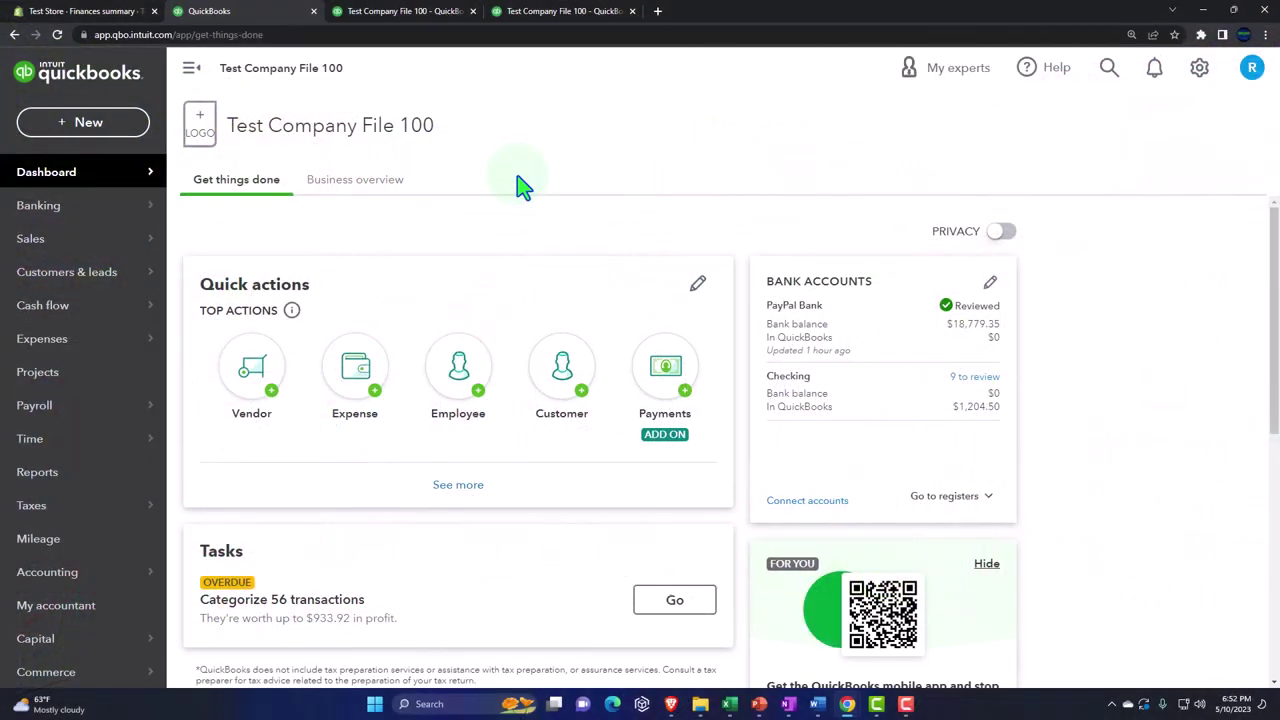
left_click(107, 12)
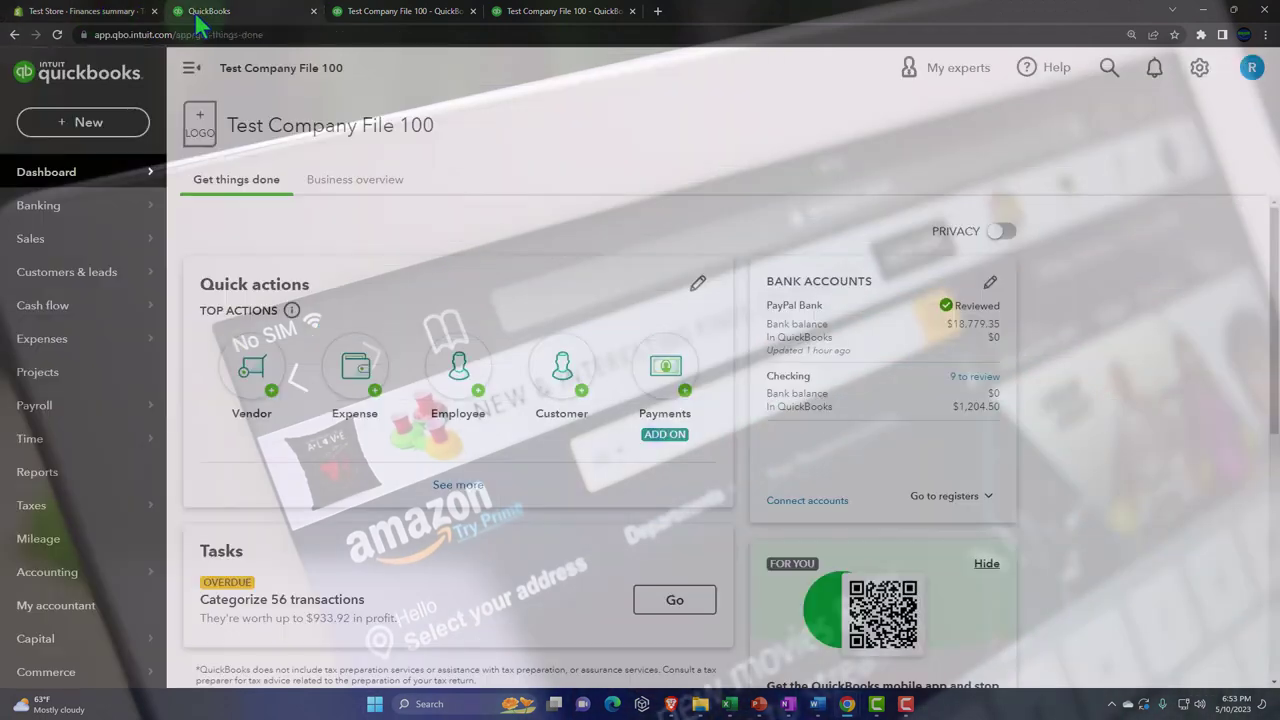
left_click(200, 14)
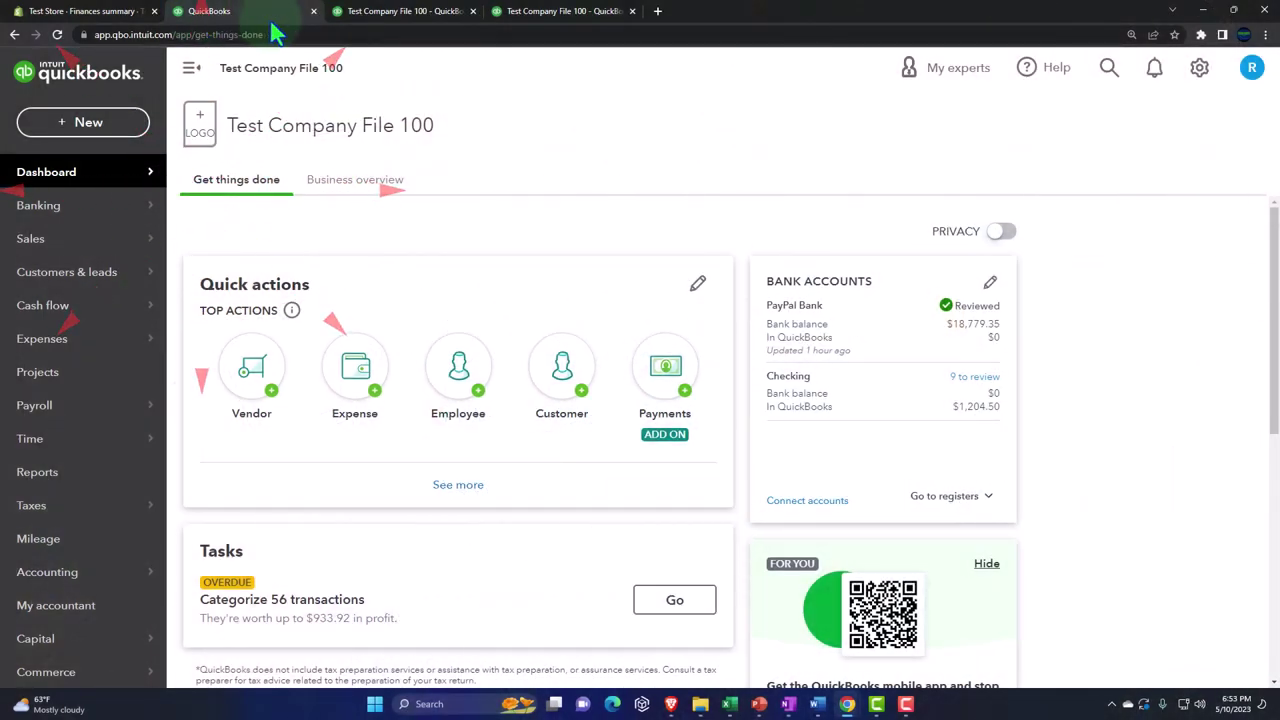
left_click(363, 20)
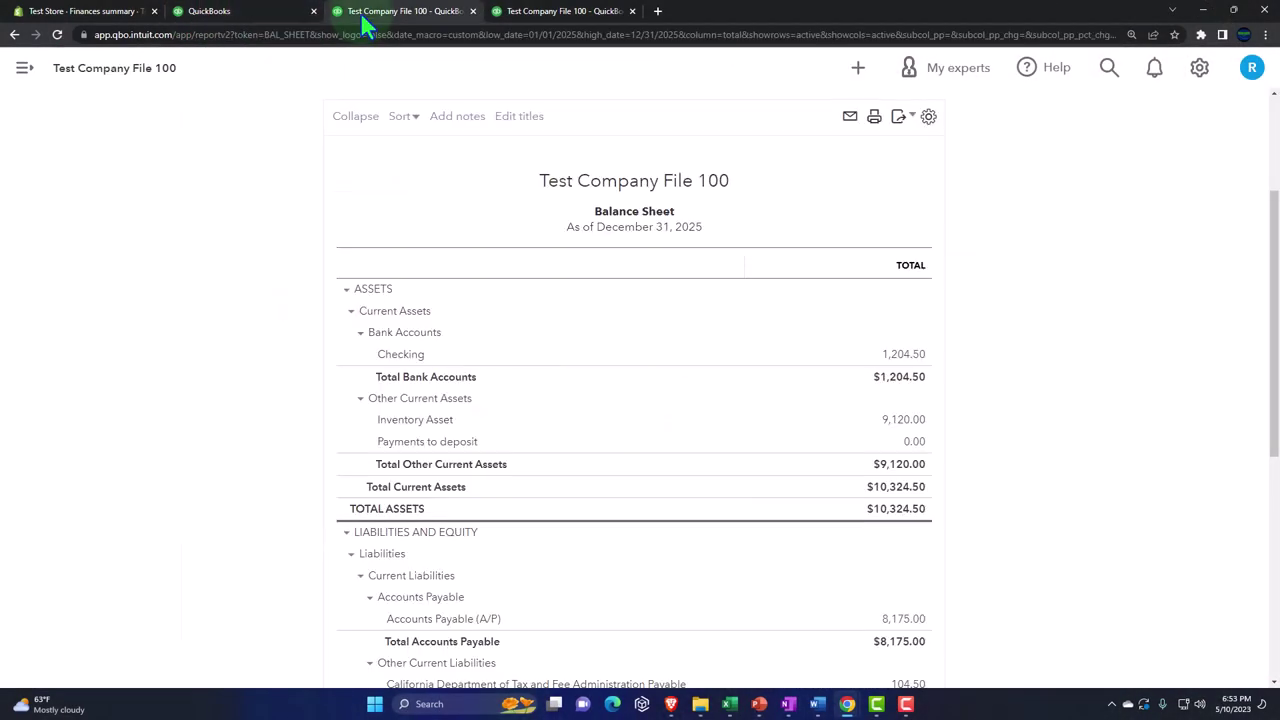
left_click(517, 20)
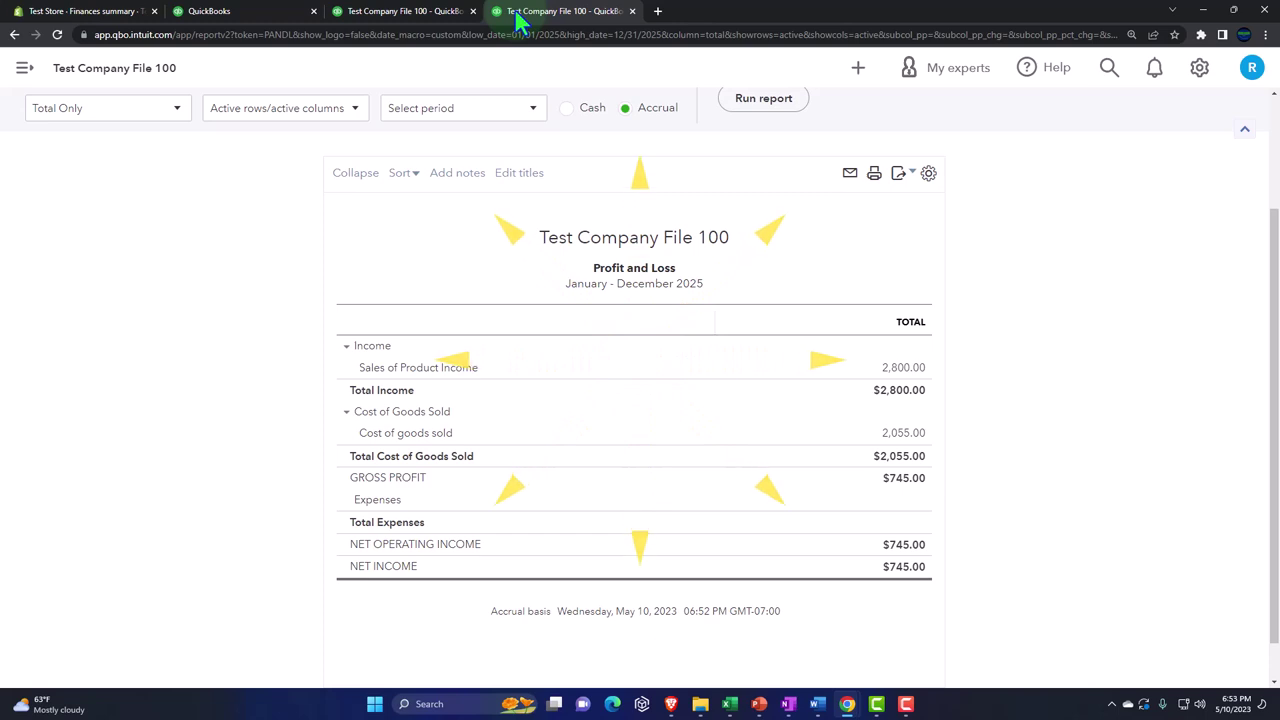
left_click(241, 13)
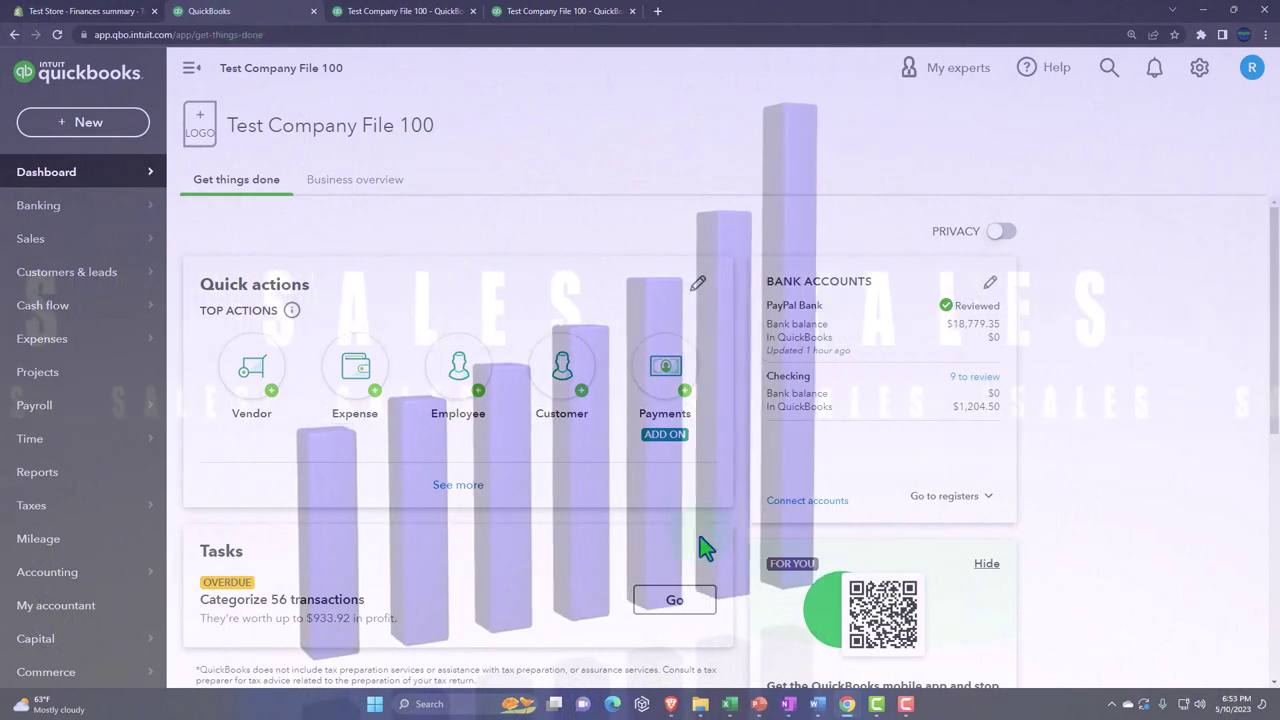
Switch to PowerPoint to review the slide on methods to get sales data in QBO, then minimize the presentation.
left_click(759, 704)
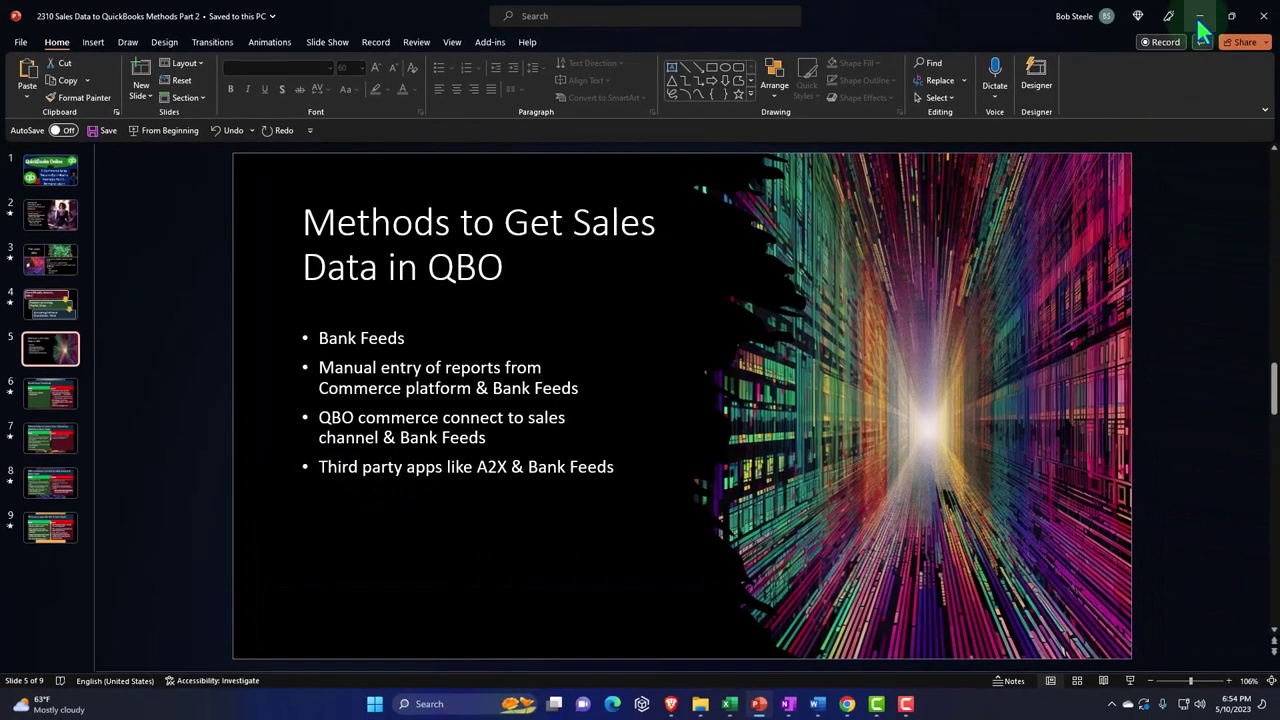
left_click(1200, 20)
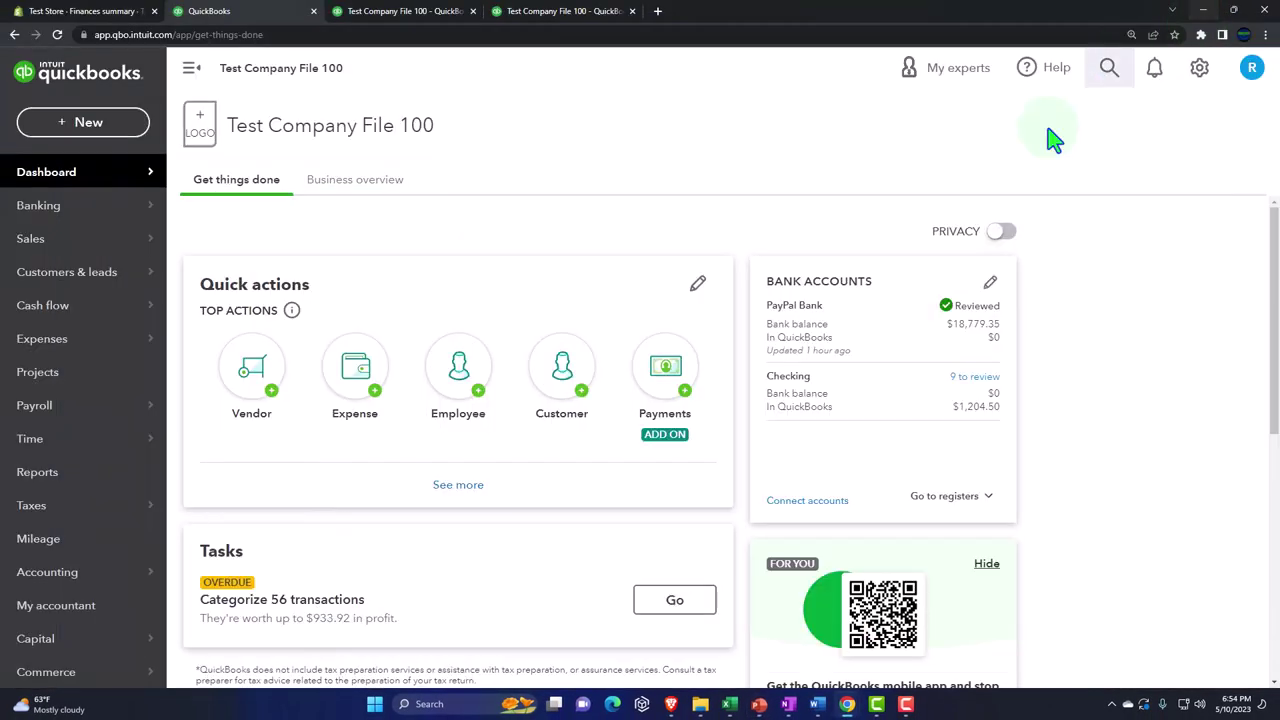
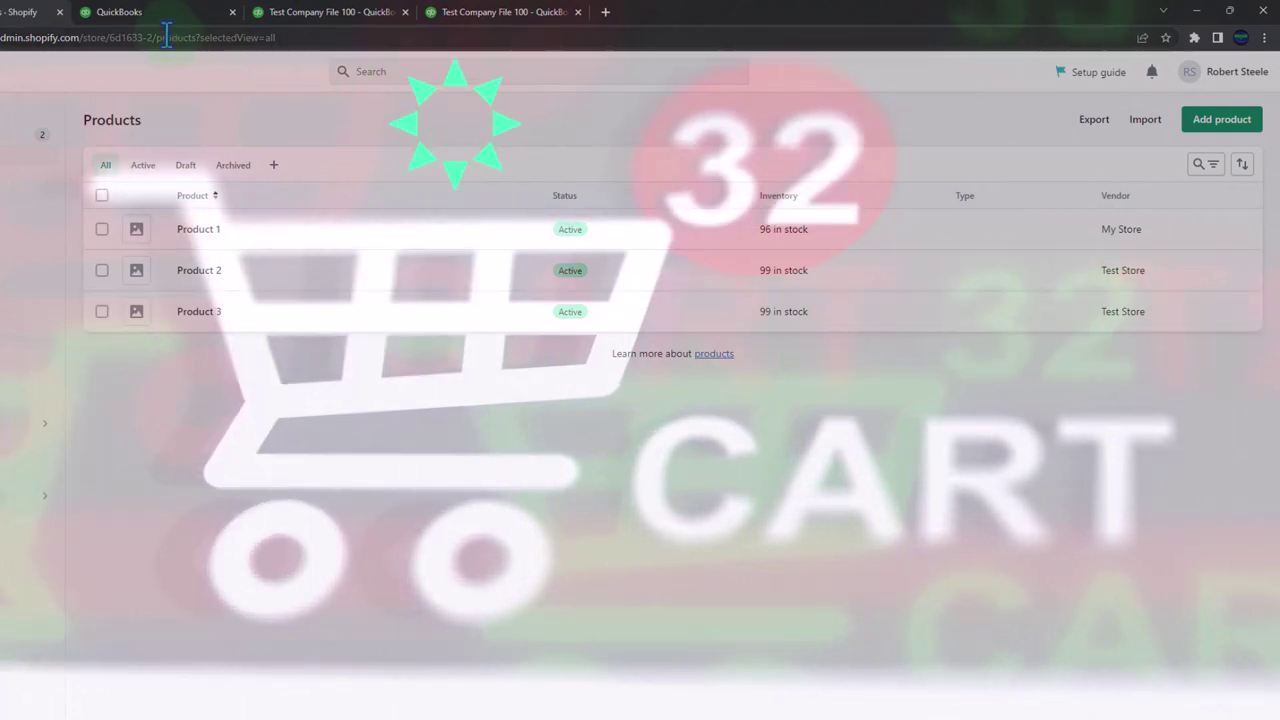
Return from Shopify to the QuickBooks dashboard and open the bank feed transactions on the Banking page.
left_click(160, 12)
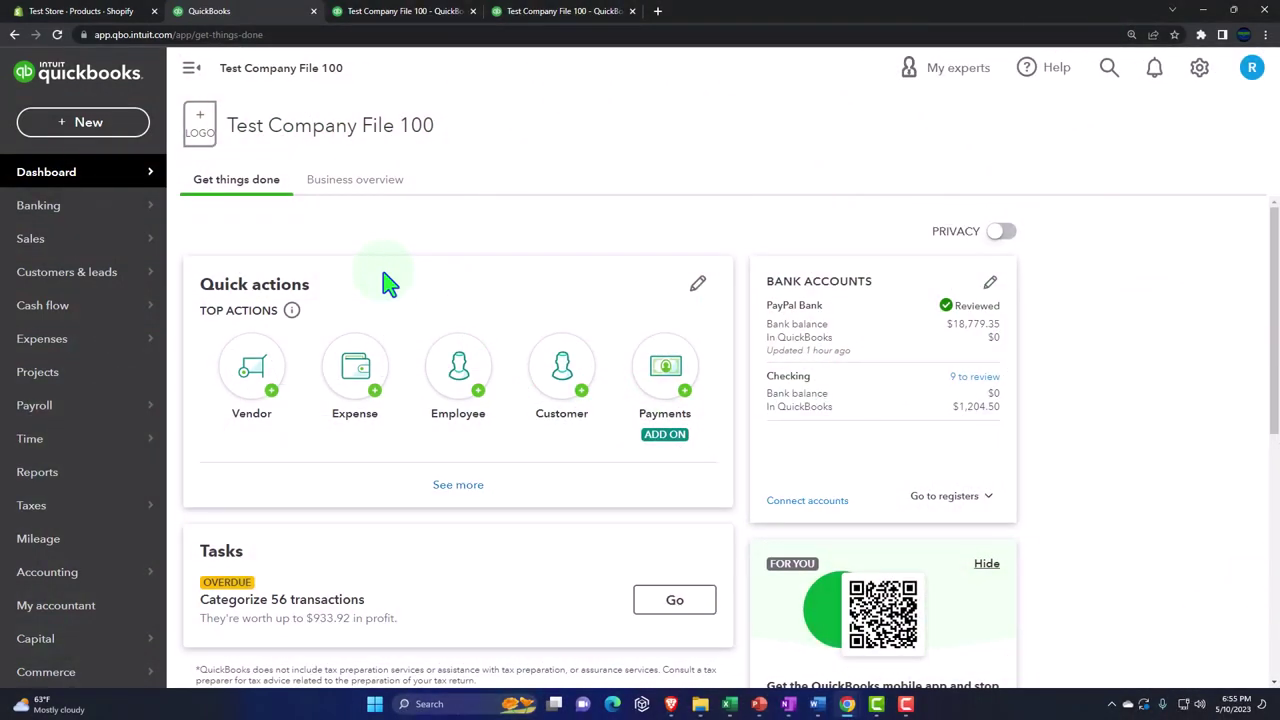
mouse_move(74, 214)
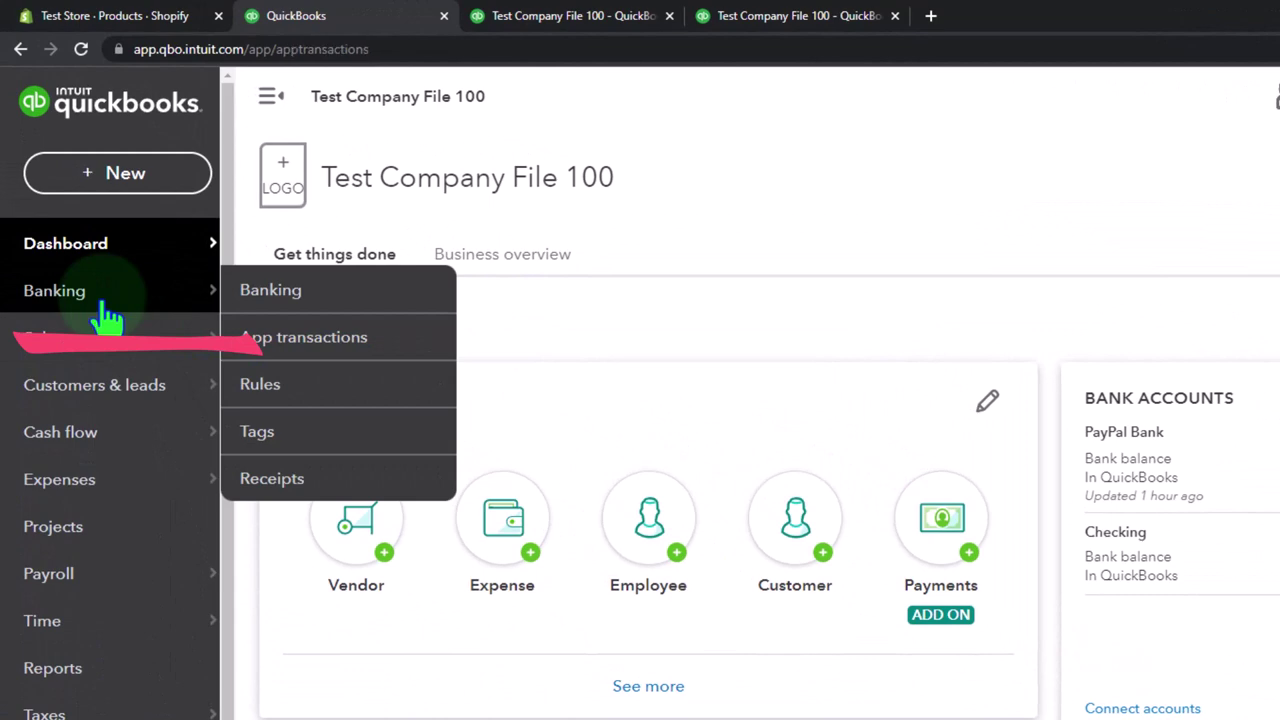
left_click(108, 318)
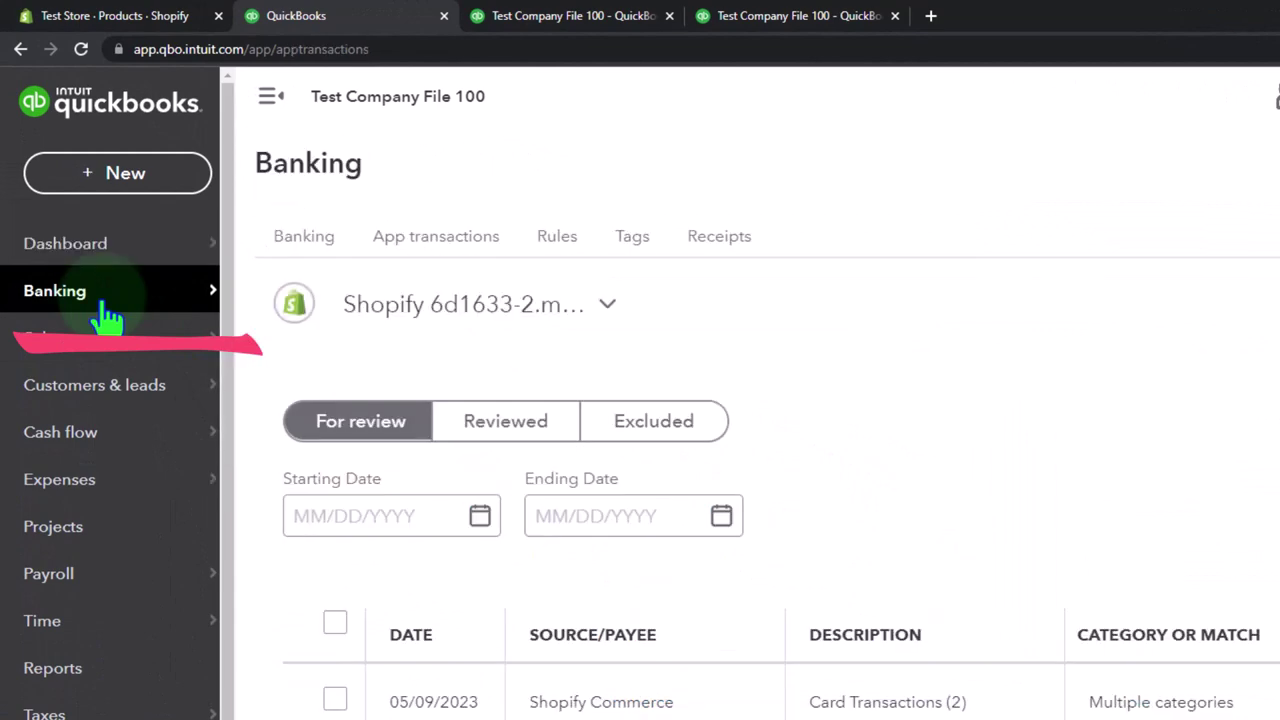
left_click(303, 245)
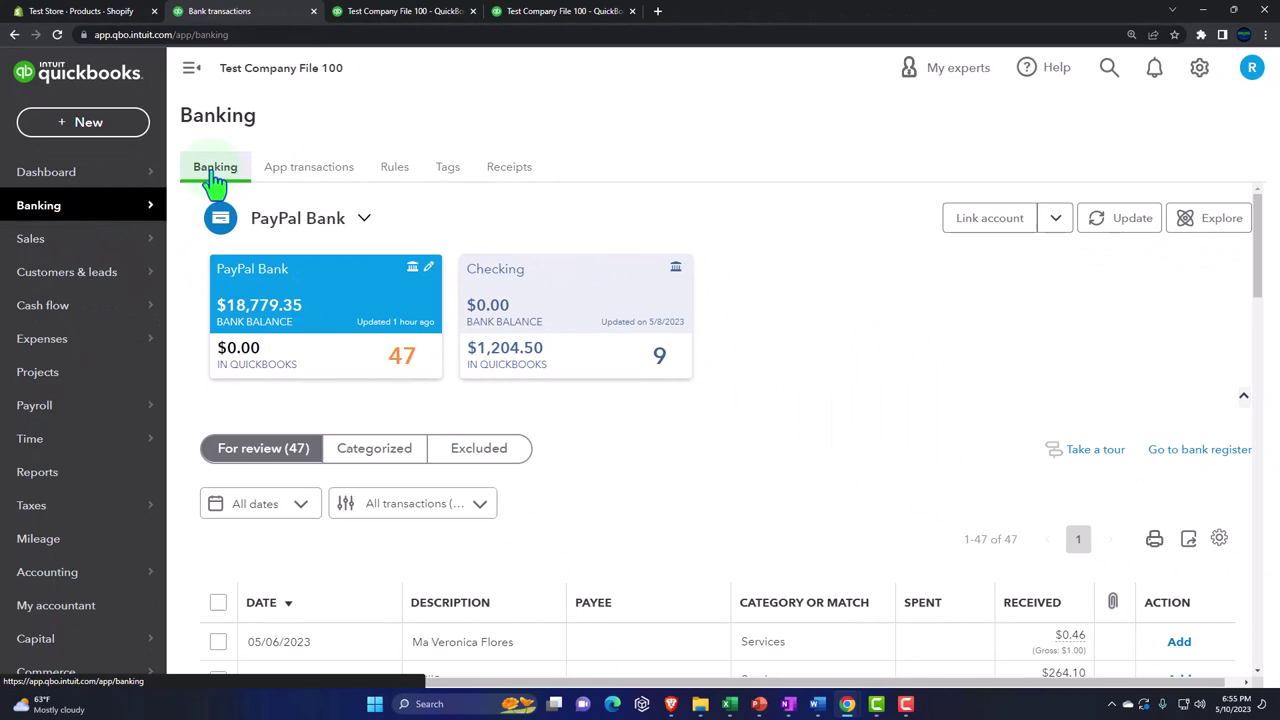
Show the Checking account's bank feed and expand the 05/15/2023 deposit of $700.00 to view its categorization details.
left_click(555, 290)
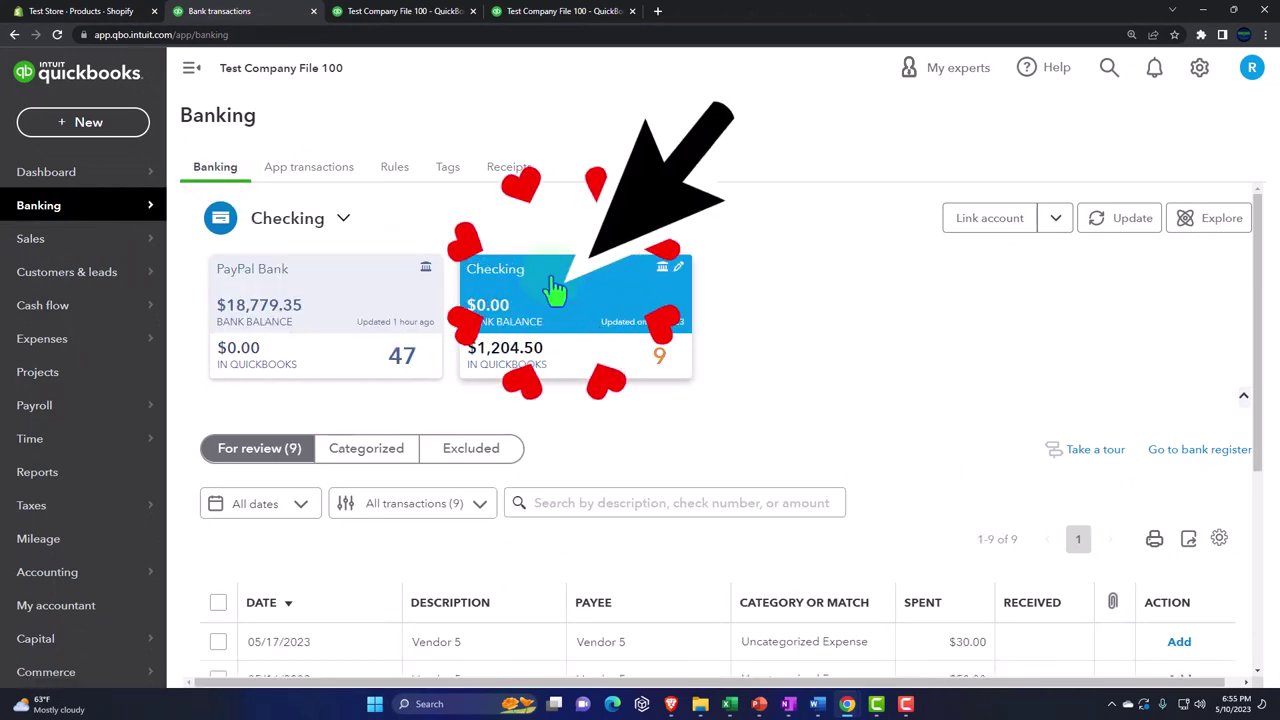
scroll(557, 287, "down", 1)
scroll(557, 287, "down", 1)
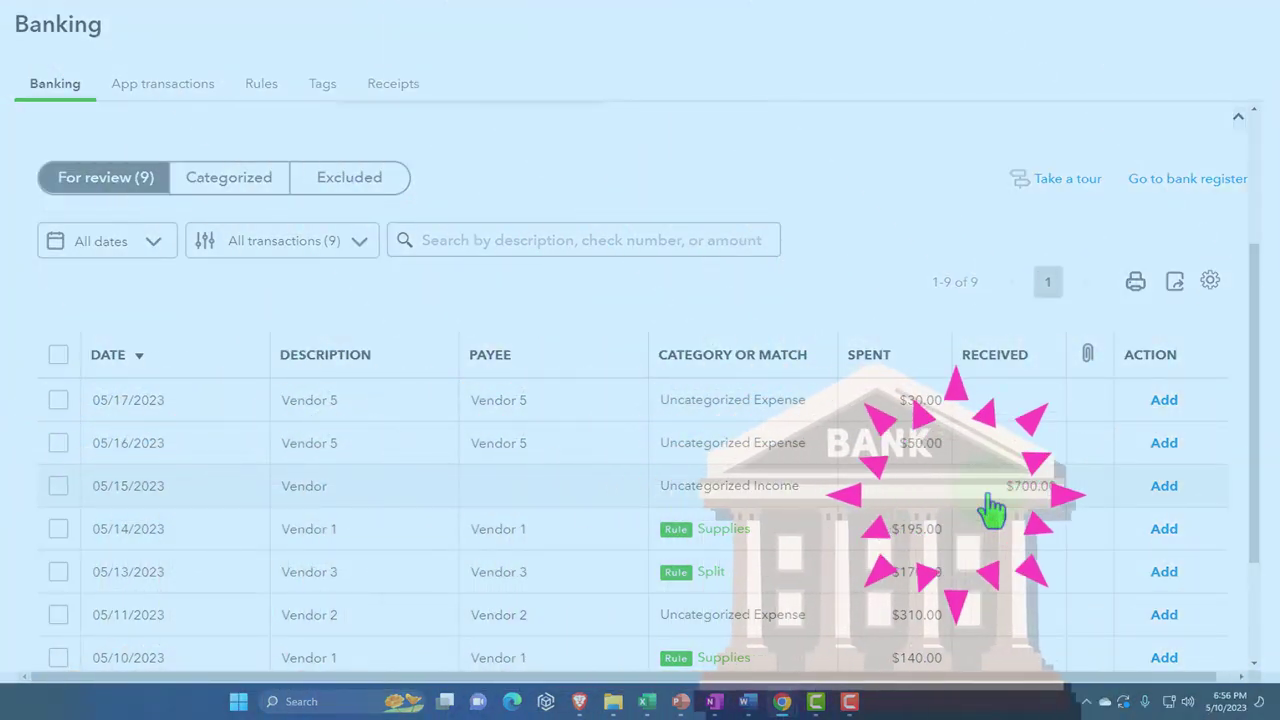
left_click(988, 496)
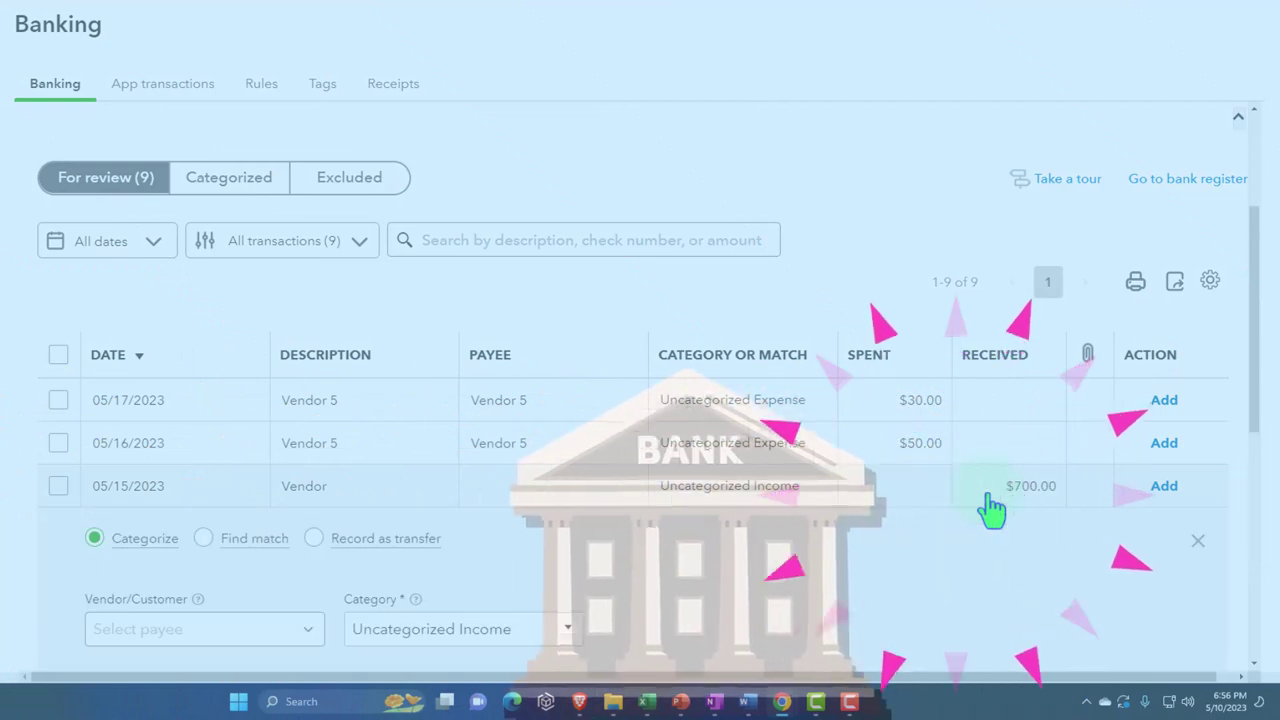
scroll(993, 510, "down", 2)
scroll(993, 510, "down", 1)
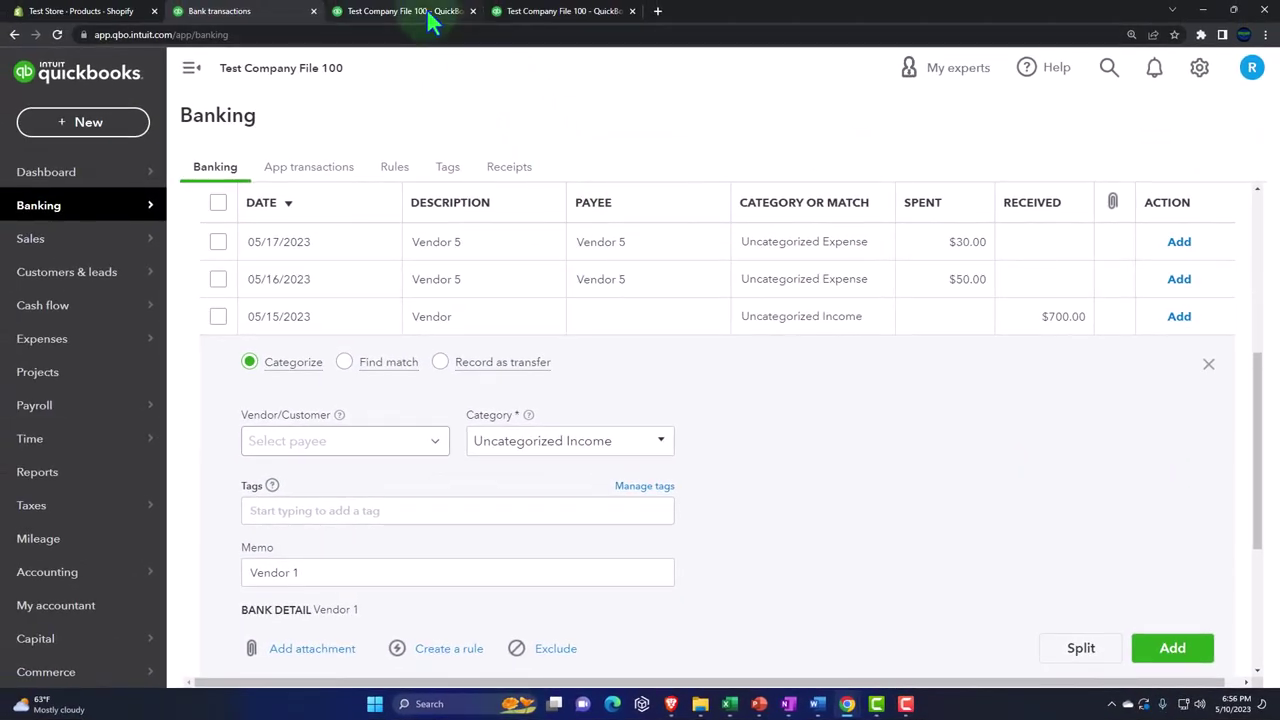
Switch to the Profit and Loss report tab and examine the income and cost of goods sold lines.
left_click(523, 15)
scroll(691, 286, "up", 1)
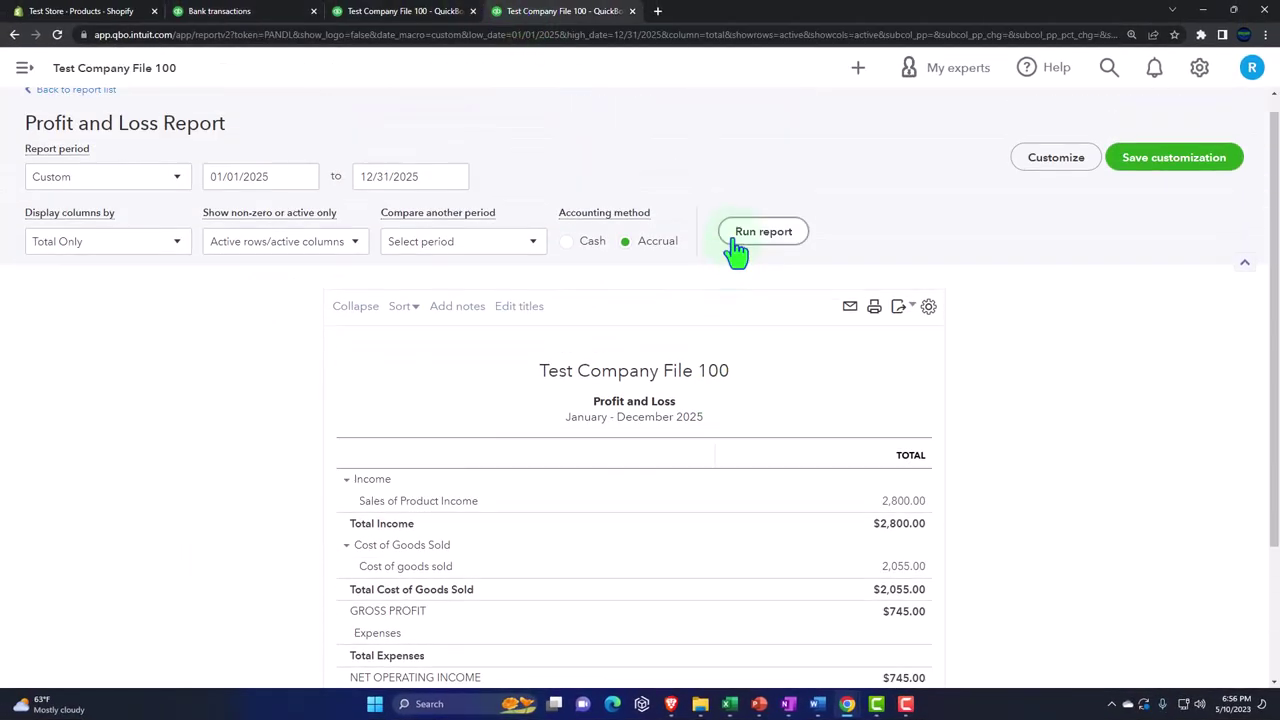
scroll(734, 251, "down", 1)
key("ctrl+plus")
key("ctrl+plus")
key("ctrl+plus")
scroll(925, 505, "up", 1)
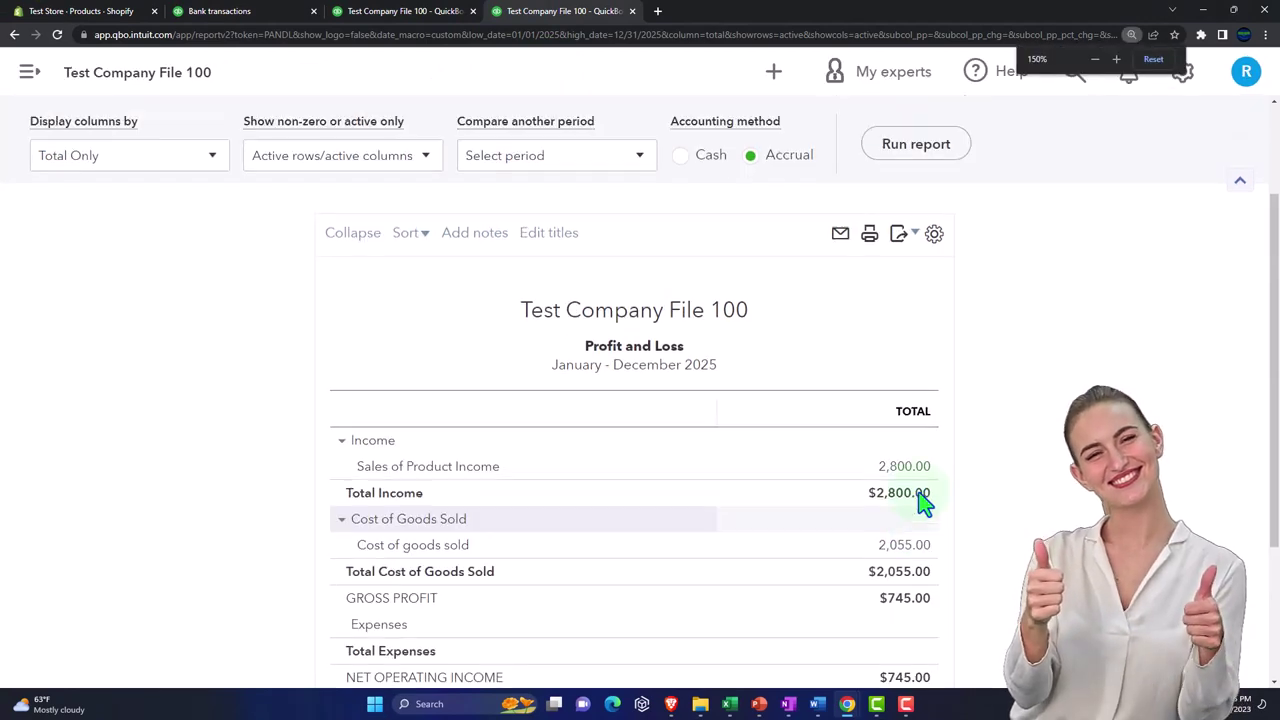
scroll(928, 518, "down", 3)
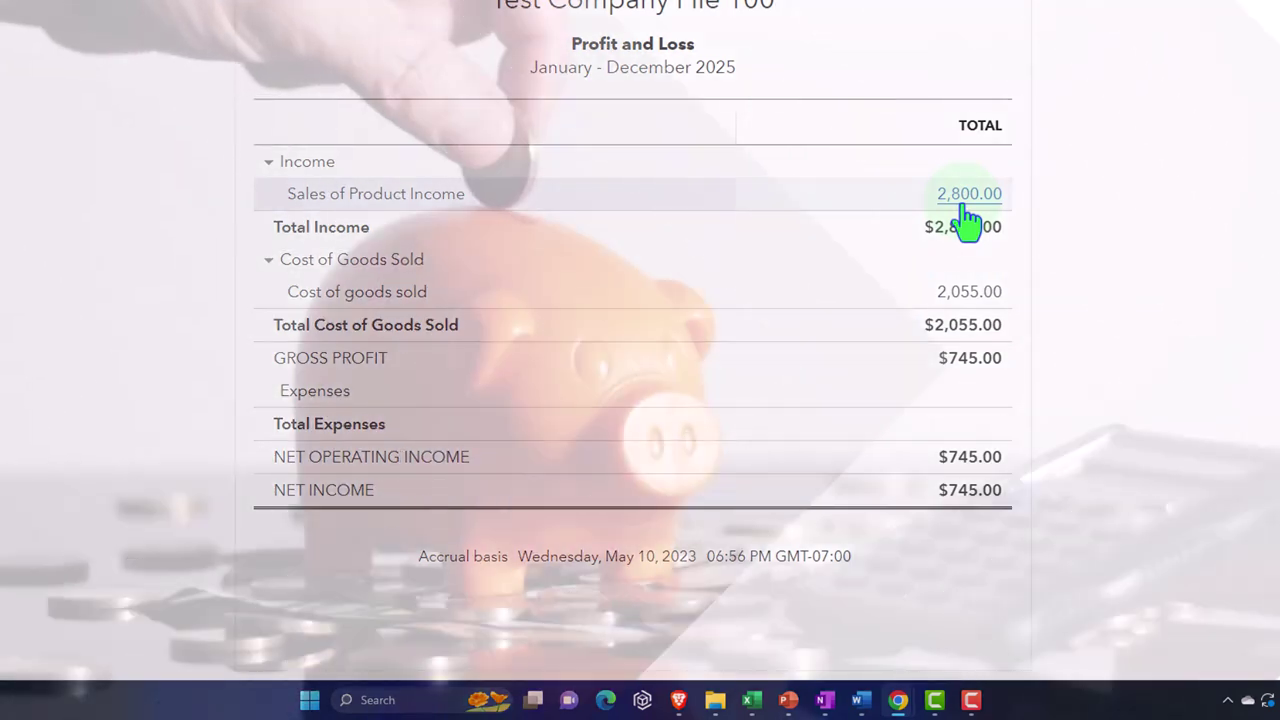
left_click(968, 296)
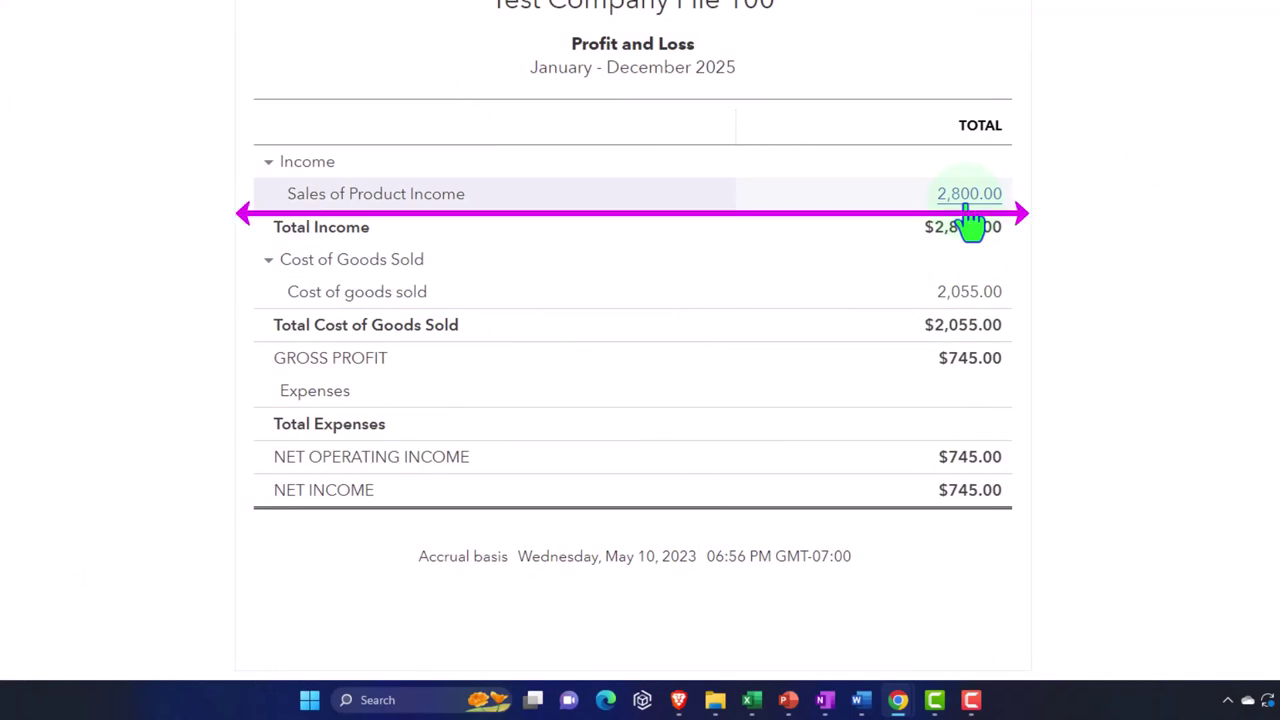
Check the Balance Sheet tab, and return to the Profit and Loss report to review the sales income and cost of goods sold amounts.
left_click(418, 8)
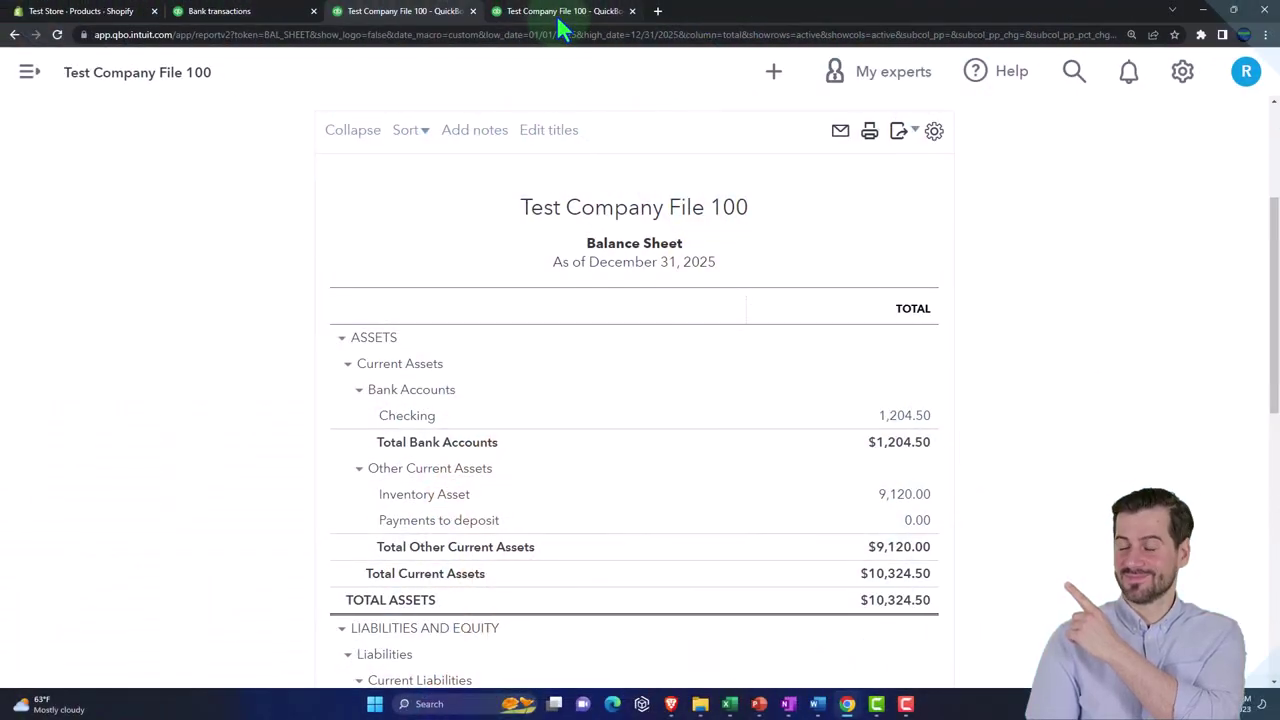
left_click(556, 14)
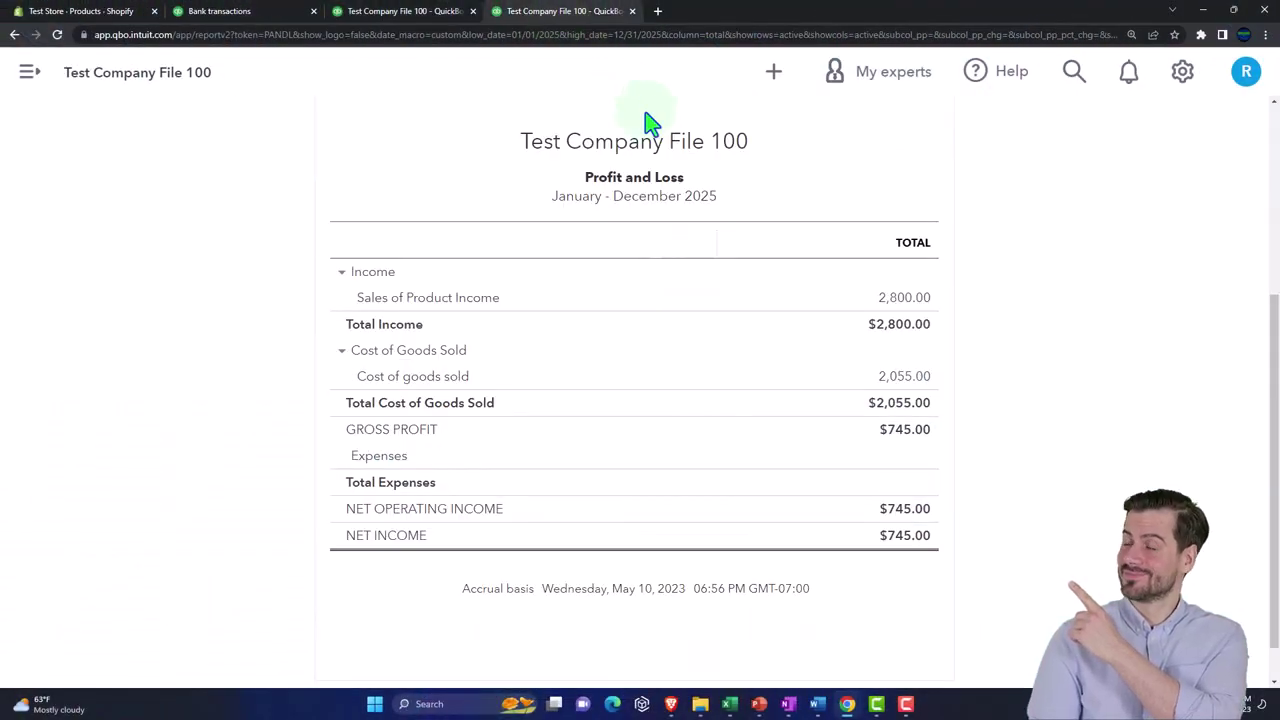
left_click(914, 296)
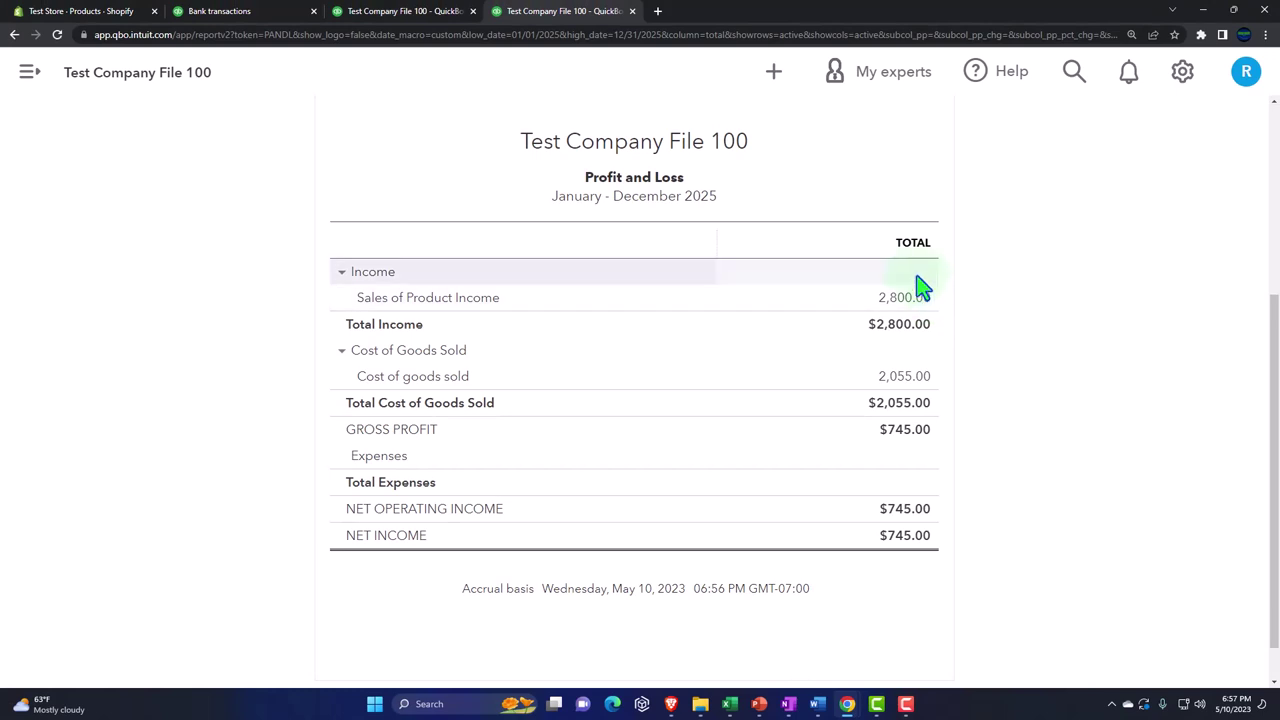
left_click(899, 326)
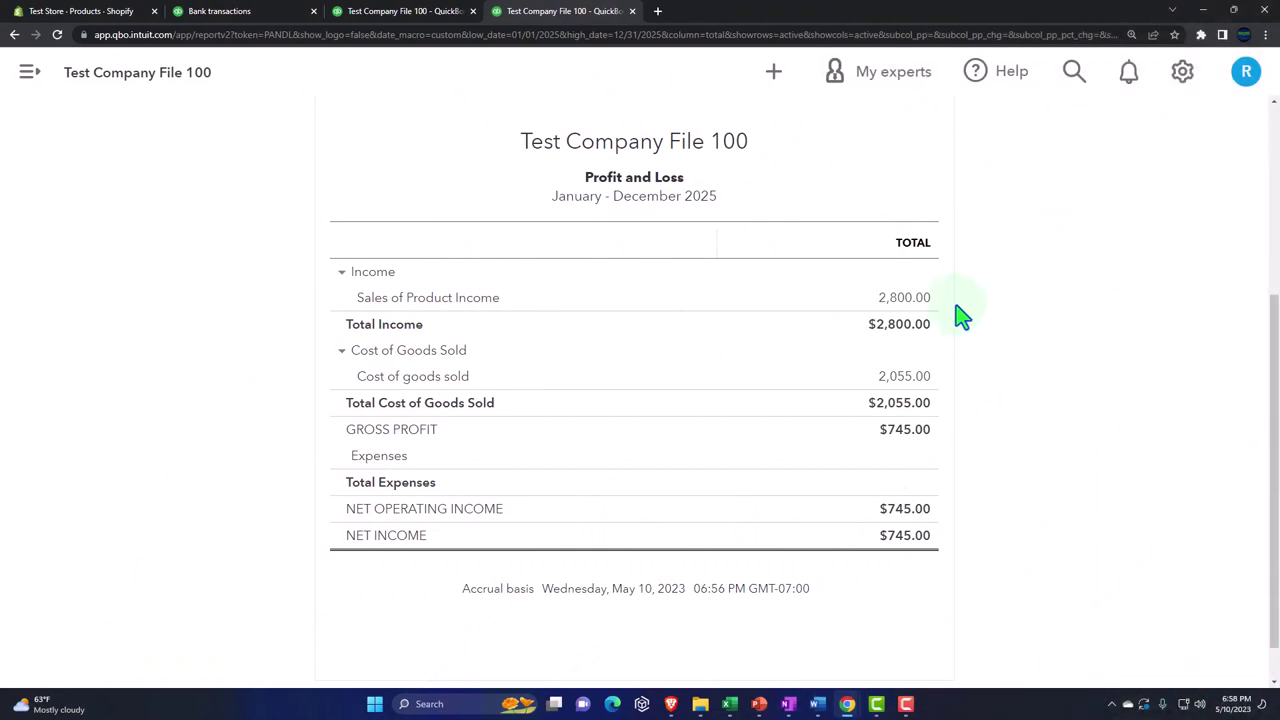
left_click(958, 385)
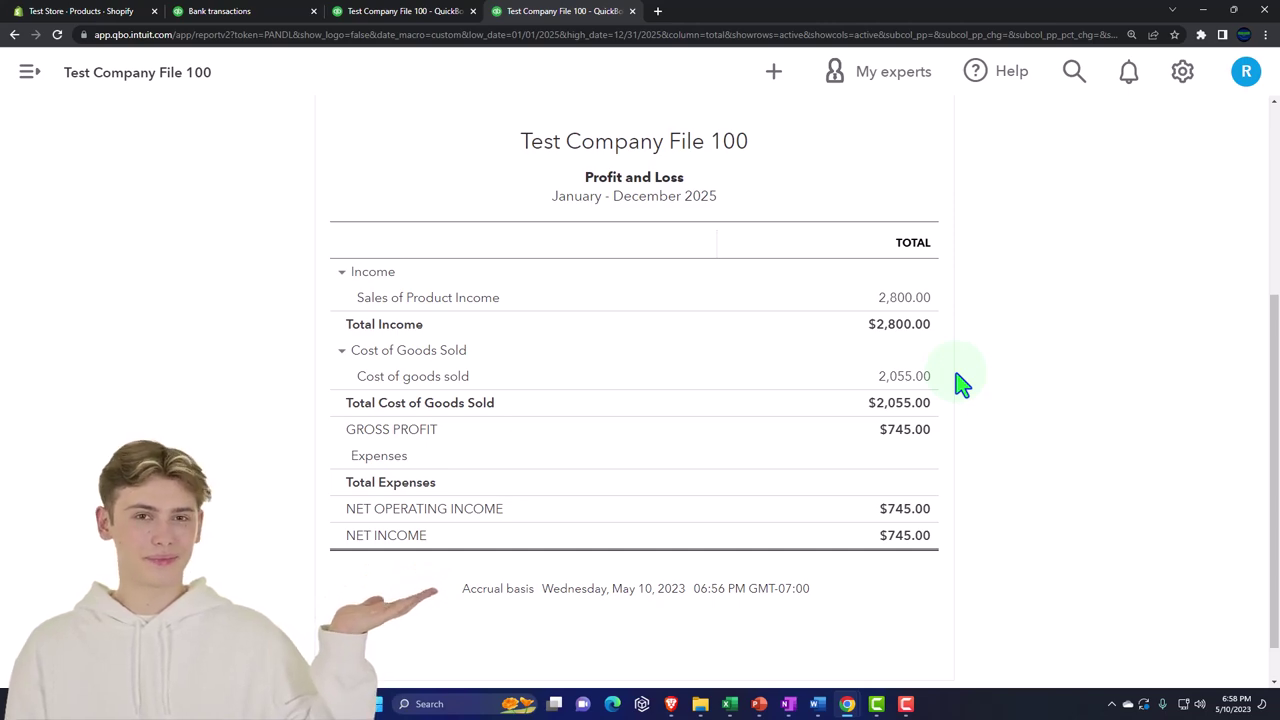
Review the PowerPoint slide on methods to get sales data in QBO, minimize it, and go to the Bank transactions tab.
left_click(760, 705)
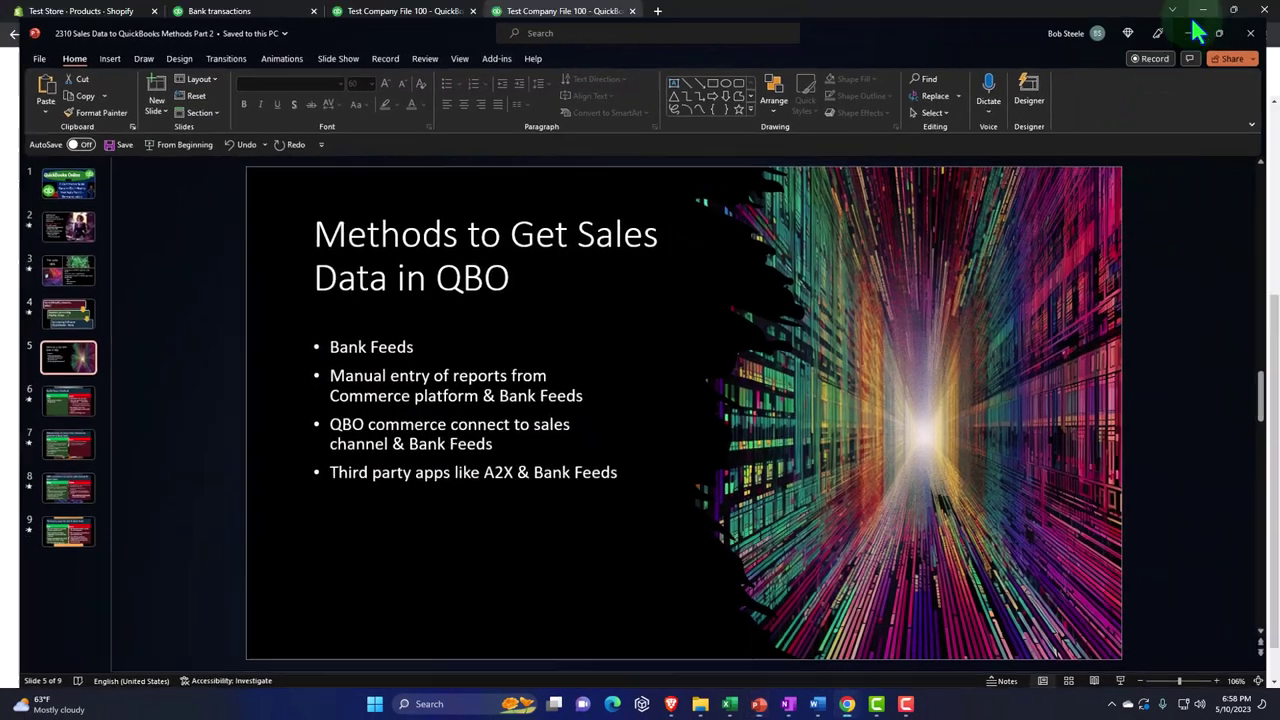
left_click(1197, 32)
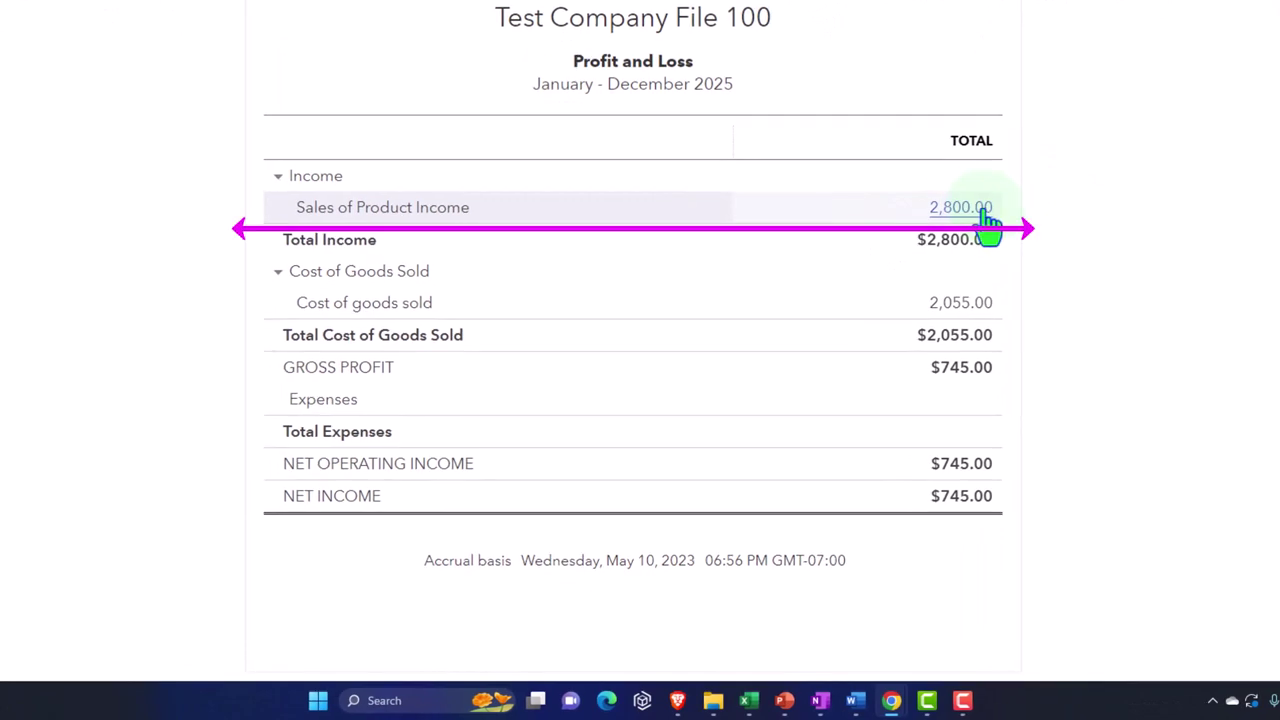
left_click(277, 18)
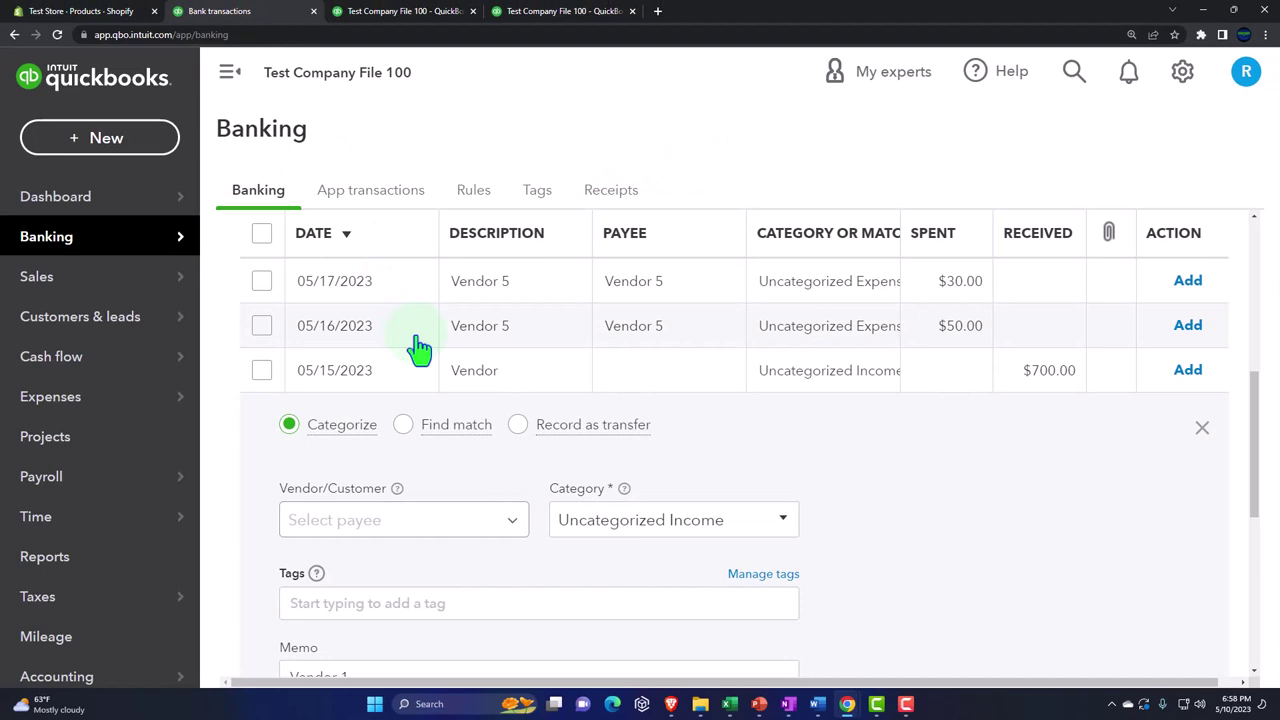
In the Shopify store, look through Finances and Analytics, open the Total sales report, and view its date range options without changing them.
left_click(85, 11)
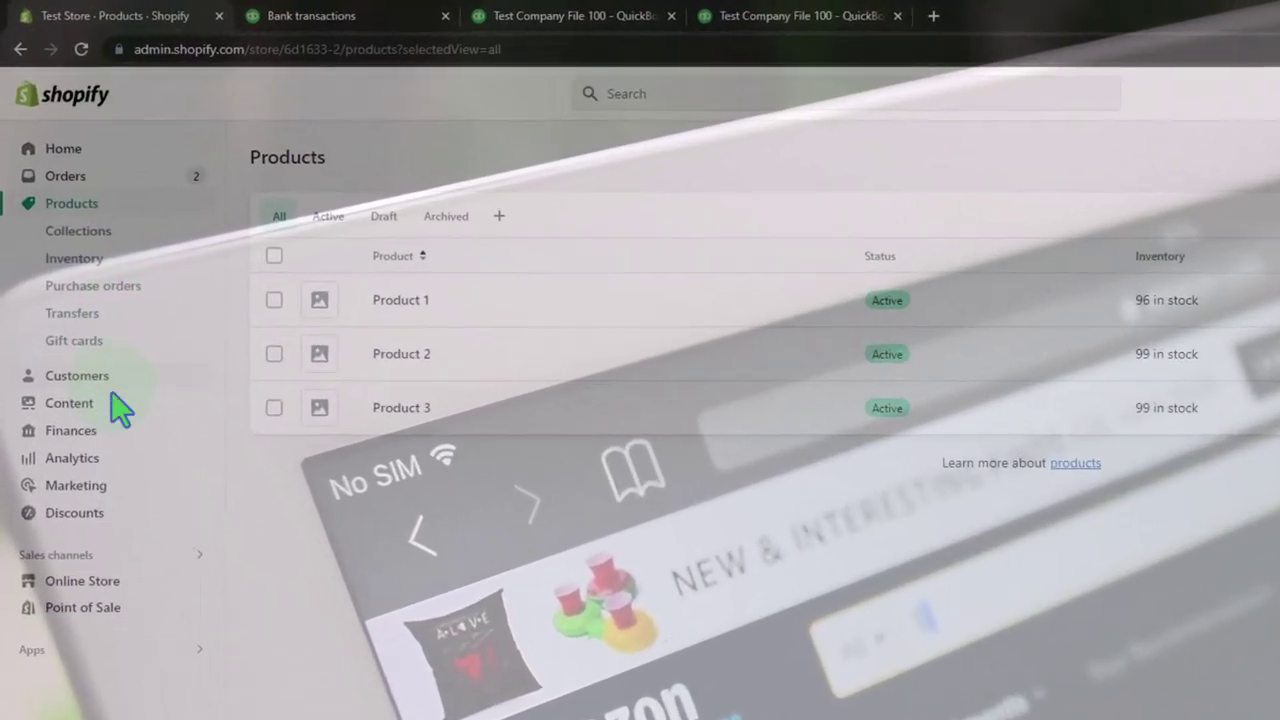
left_click(79, 285)
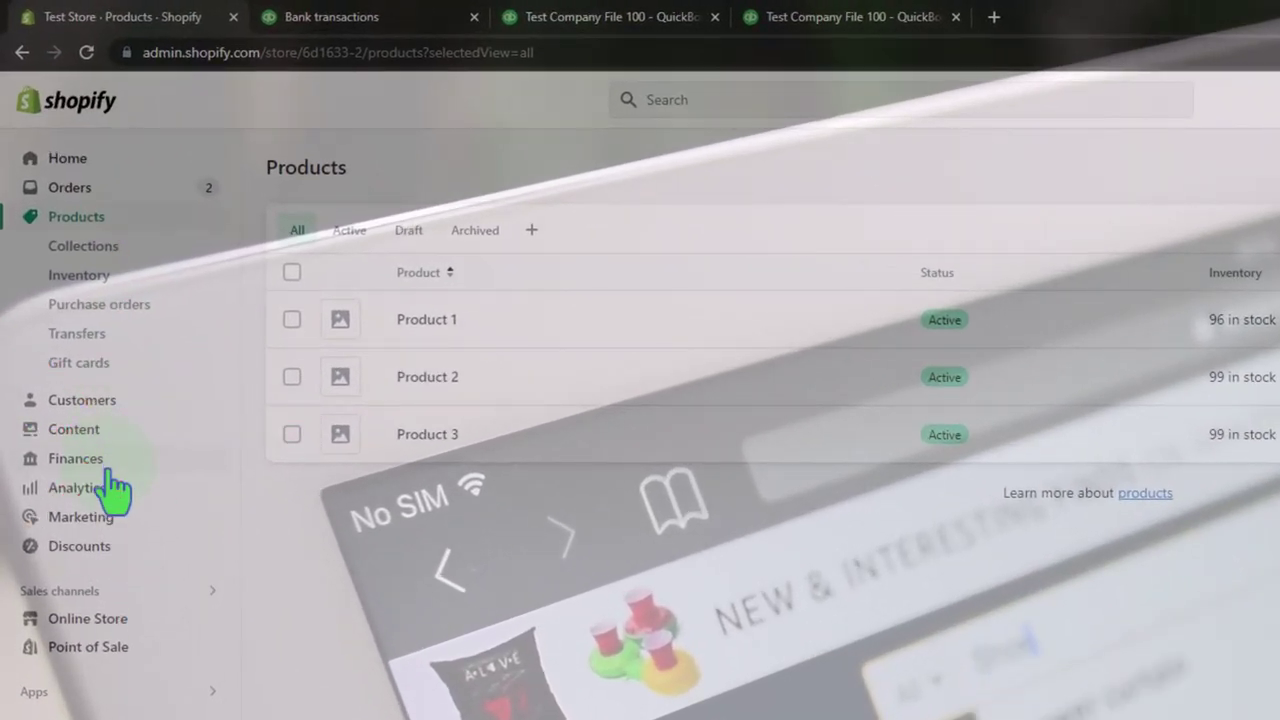
left_click(108, 466)
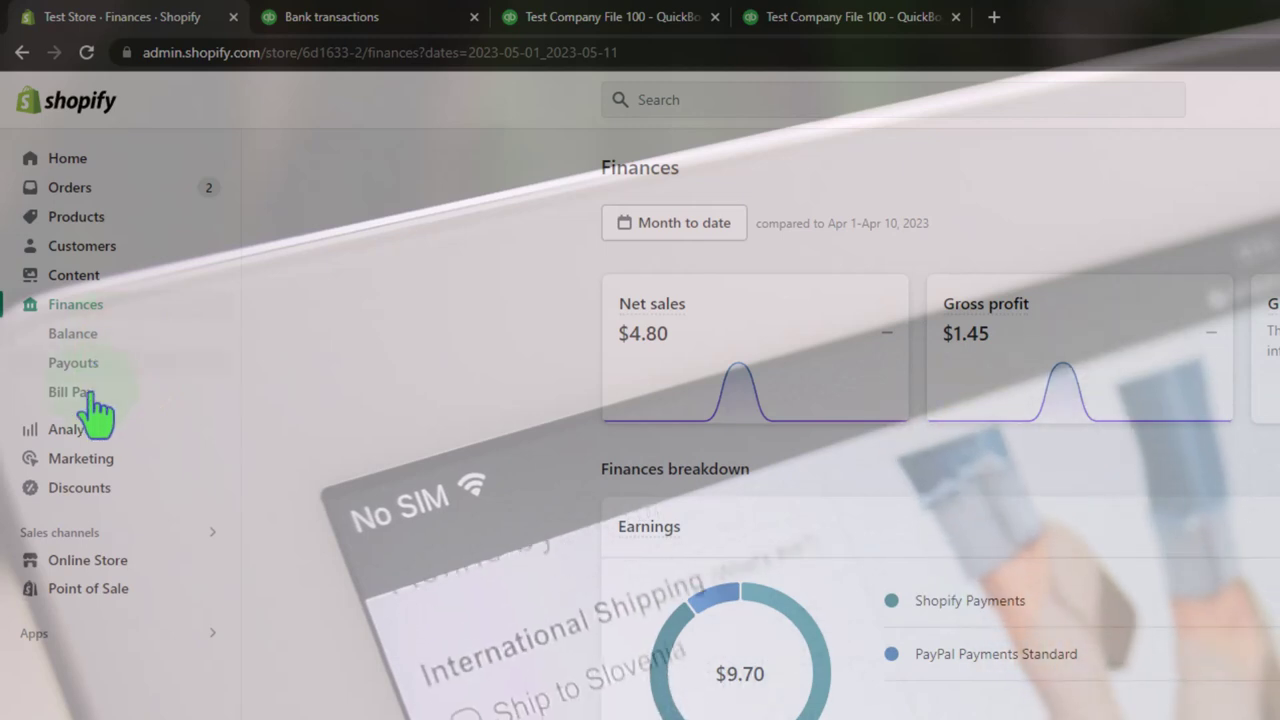
left_click(86, 430)
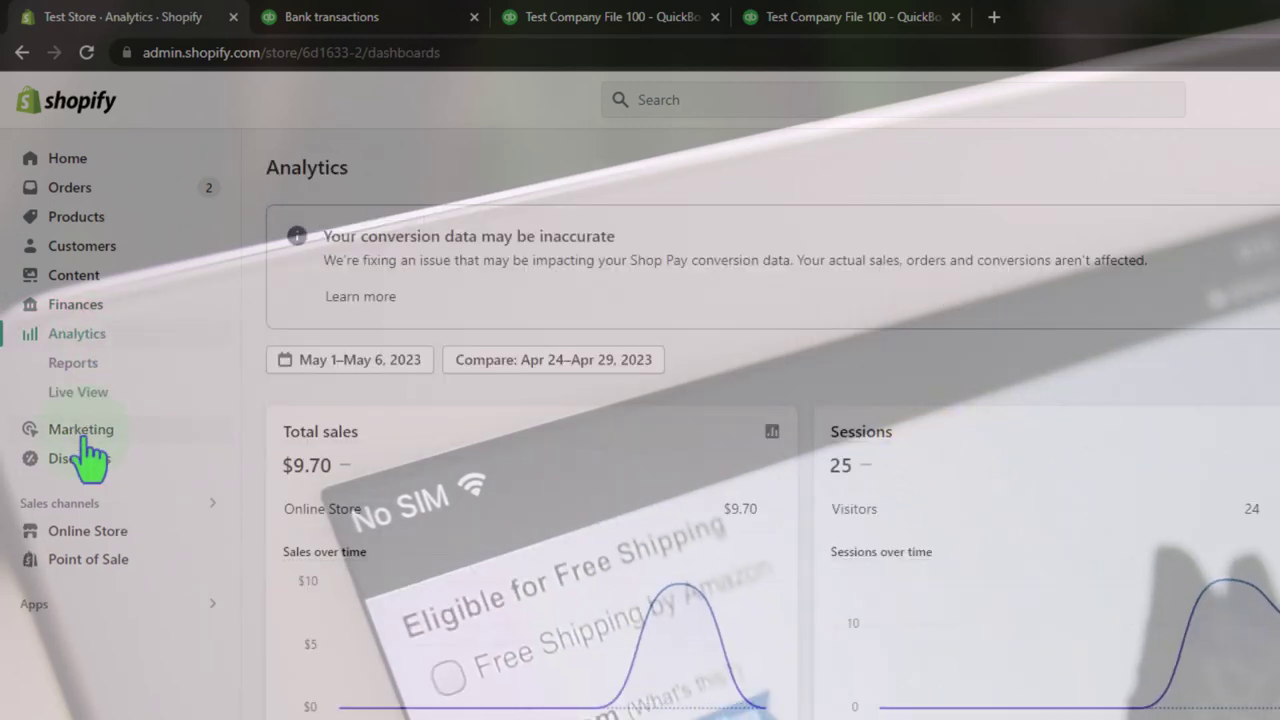
left_click(80, 375)
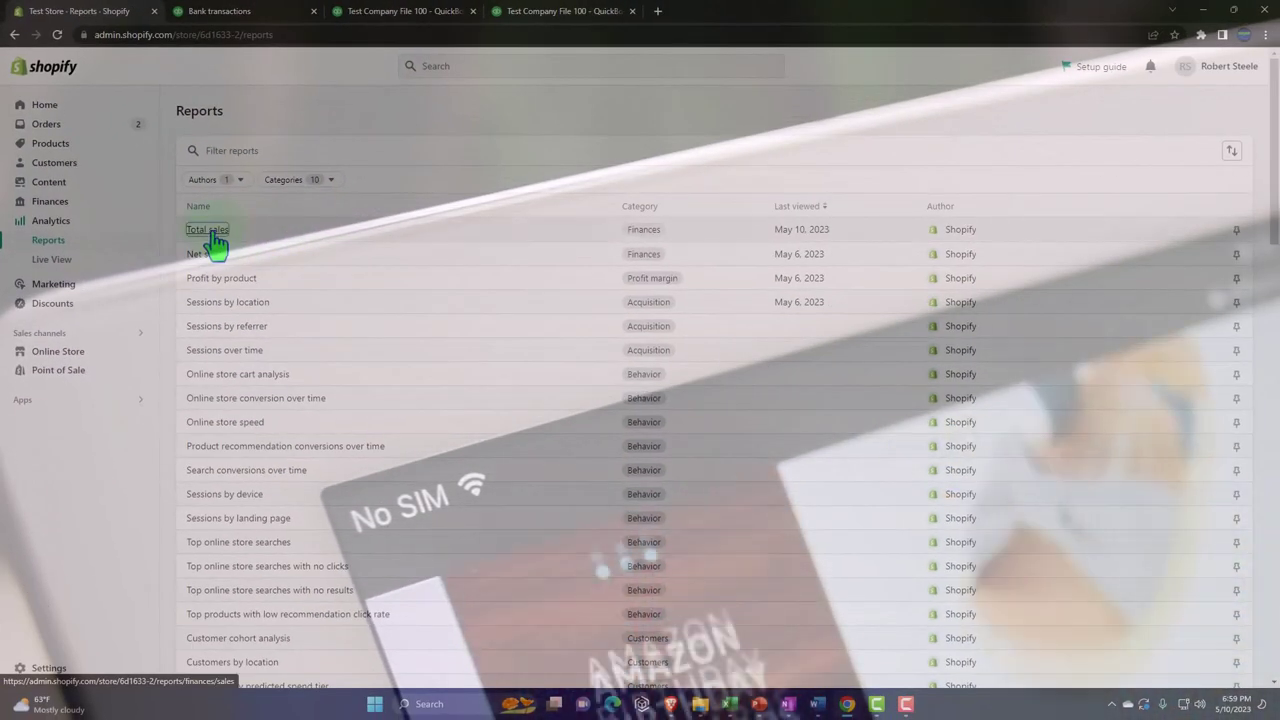
left_click(210, 231)
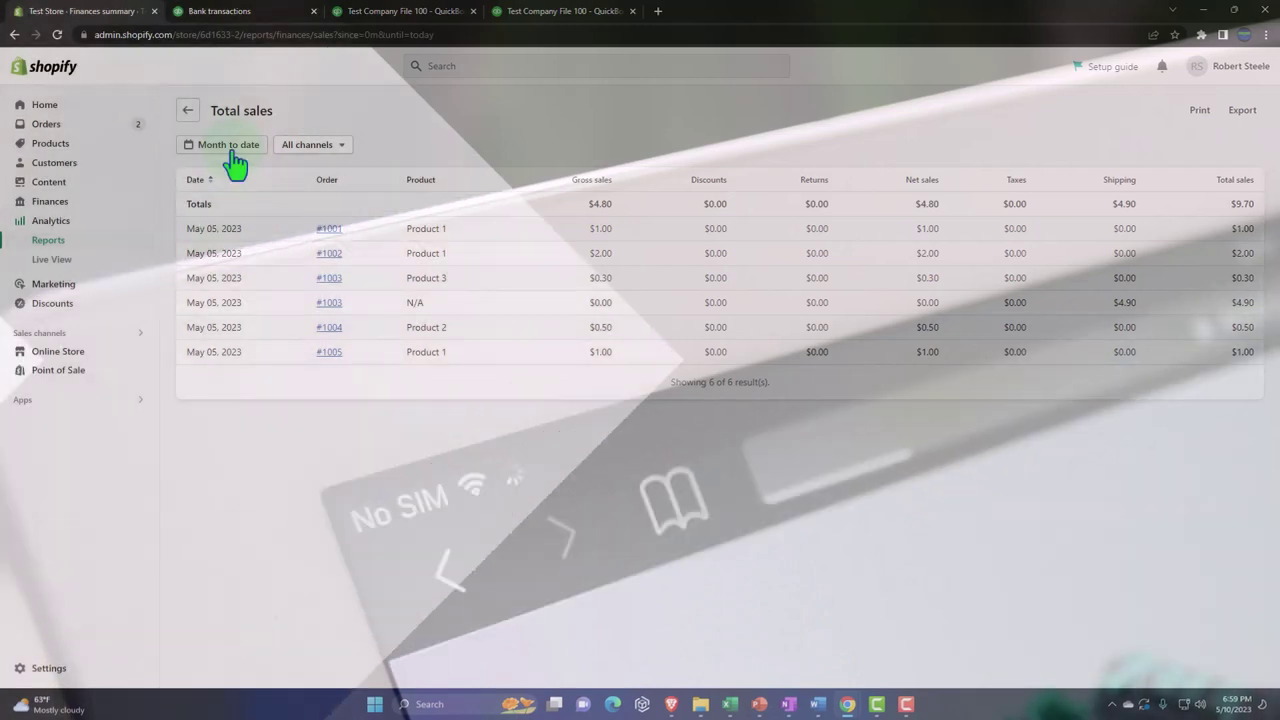
left_click(234, 162)
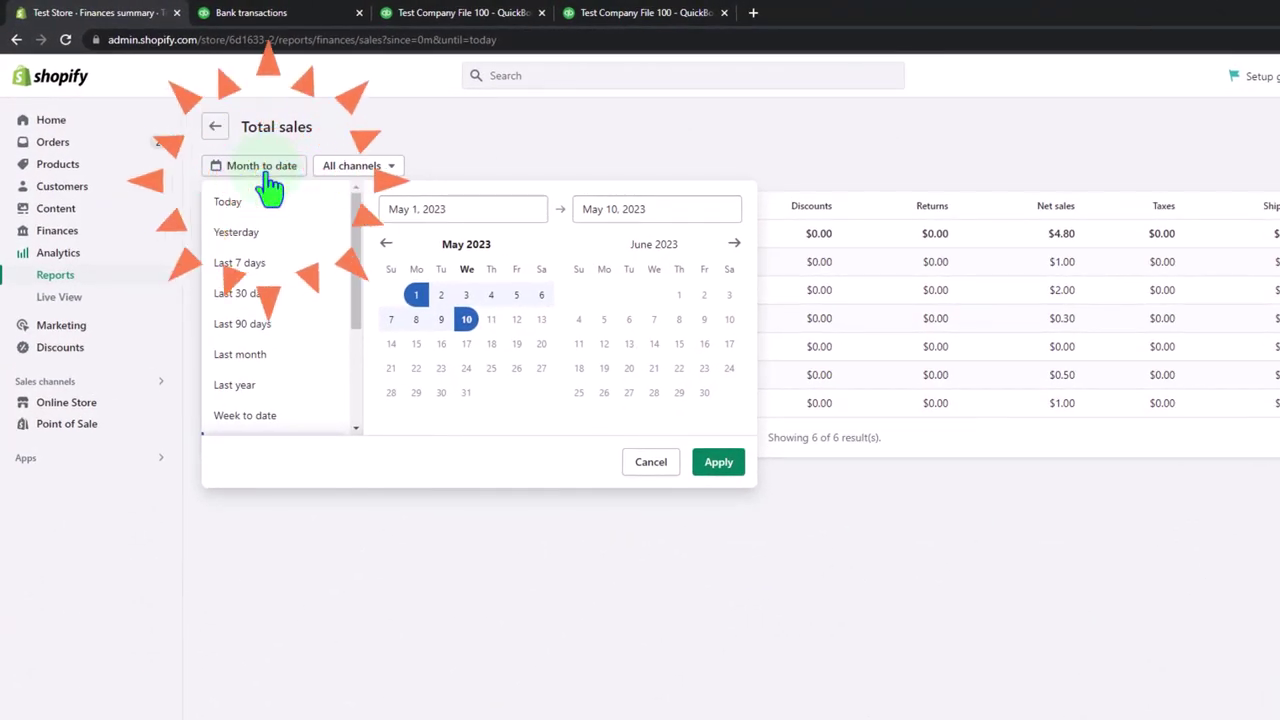
left_click(613, 133)
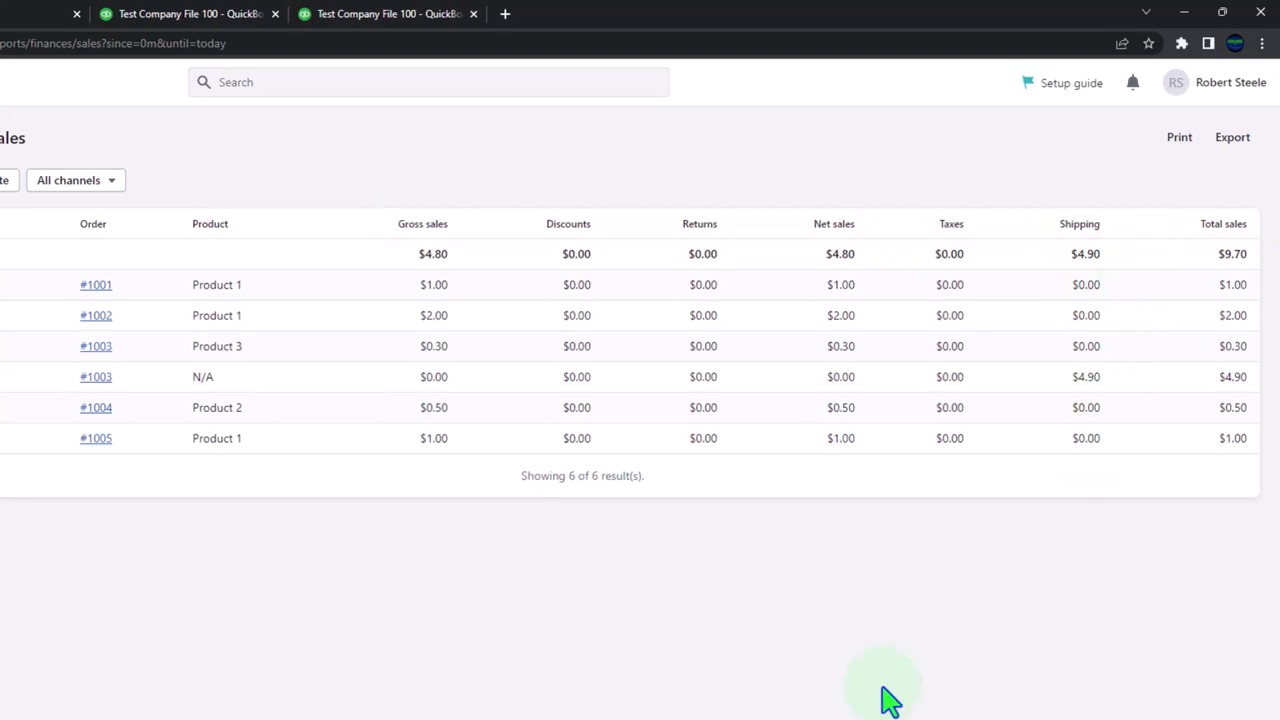
Switch to the Sales Worksheet Example workbook in Excel and review the sales and payments sections of the Shopify sheet.
left_click(732, 704)
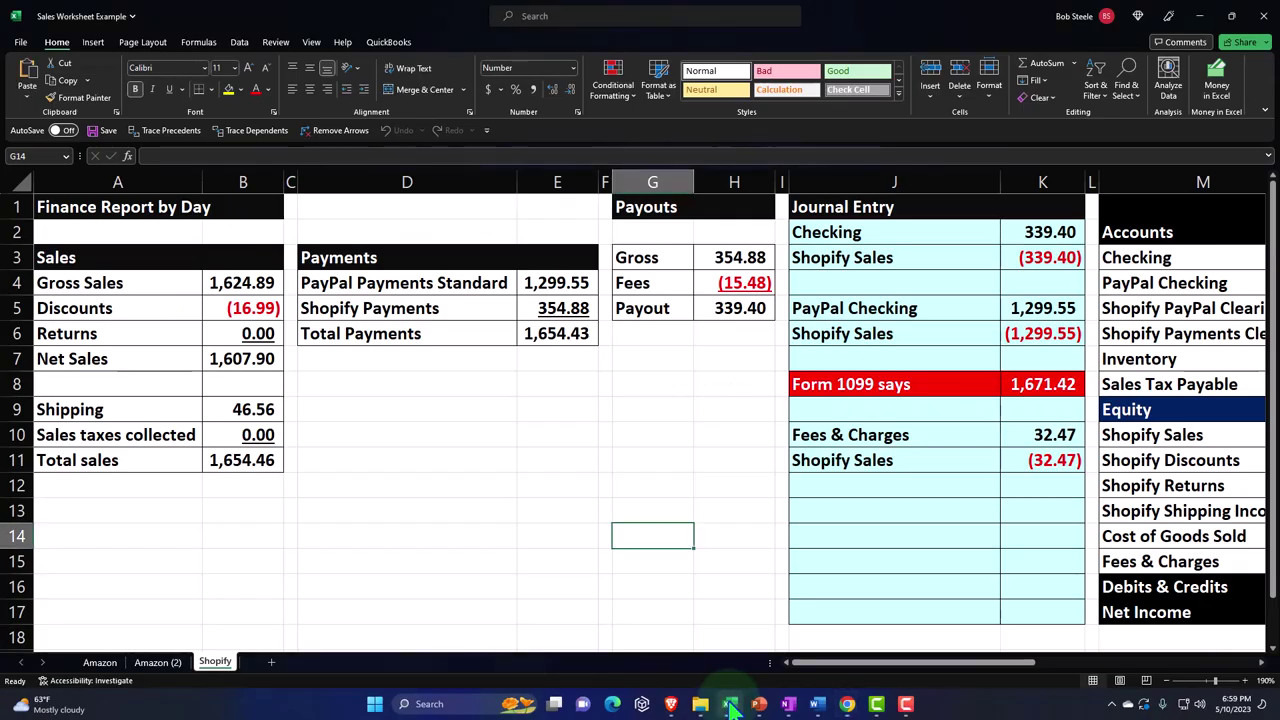
left_click(533, 470)
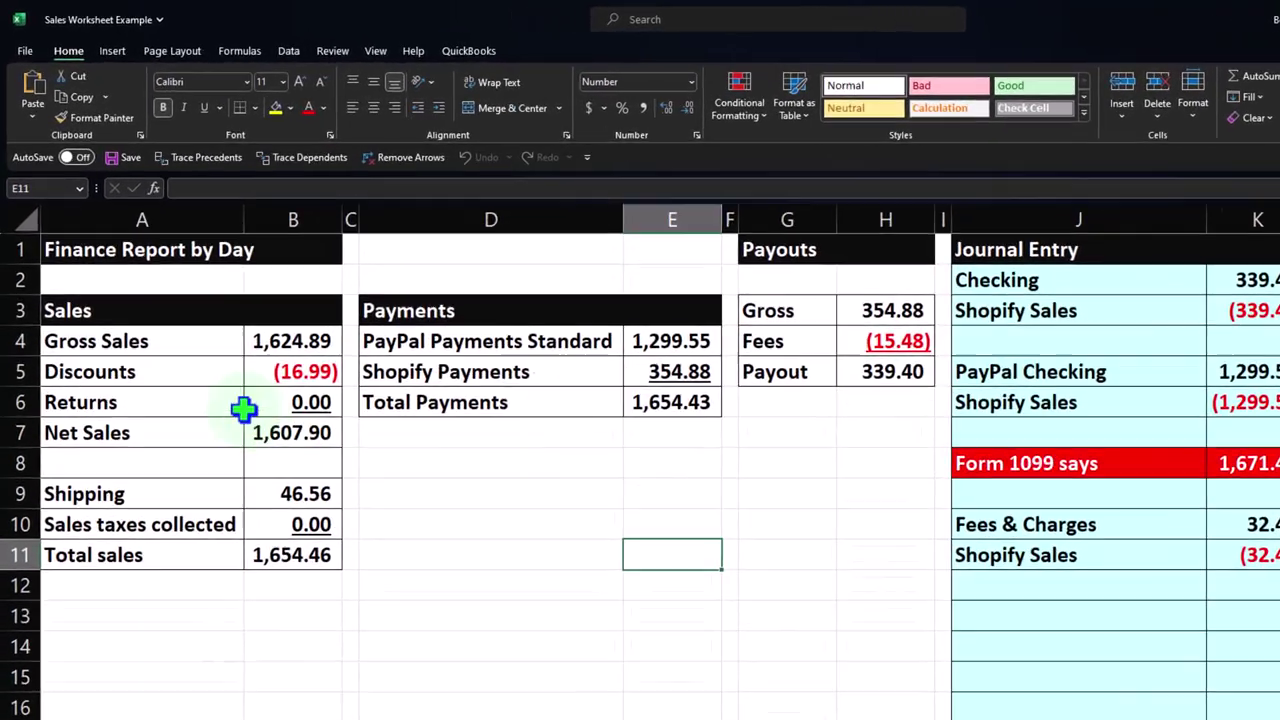
left_click(141, 283)
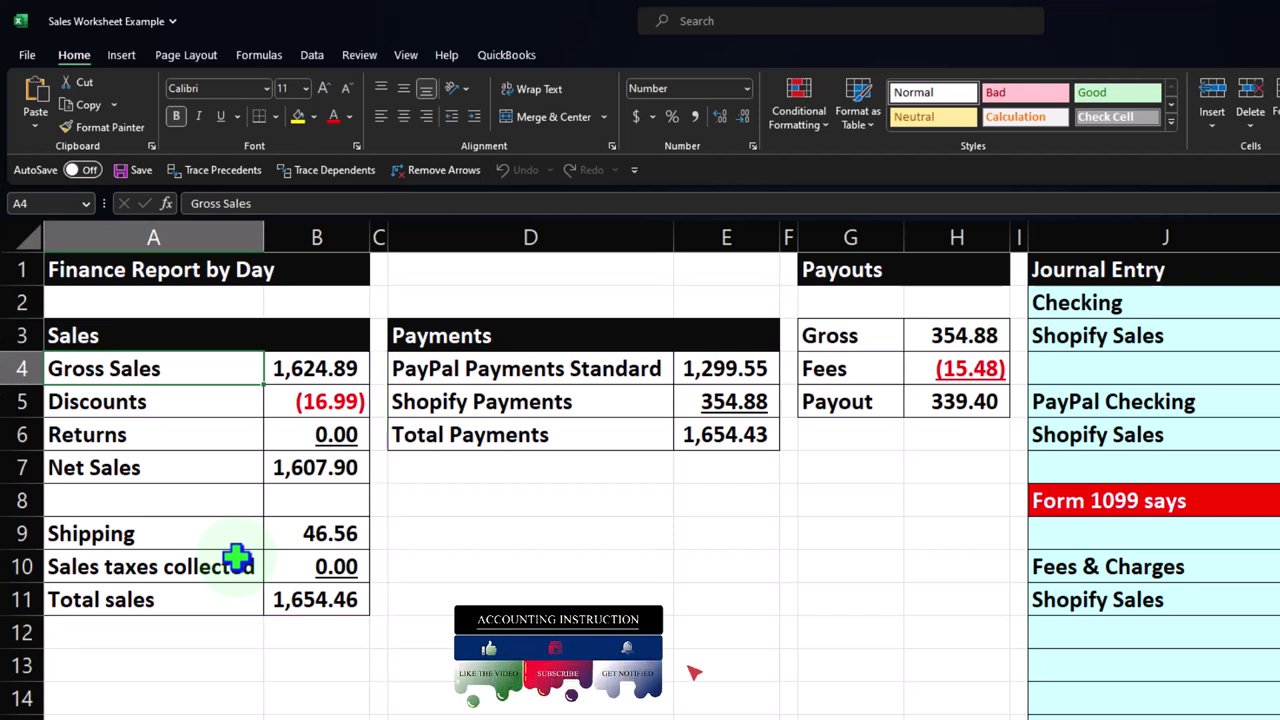
key("Right")
key("Down")
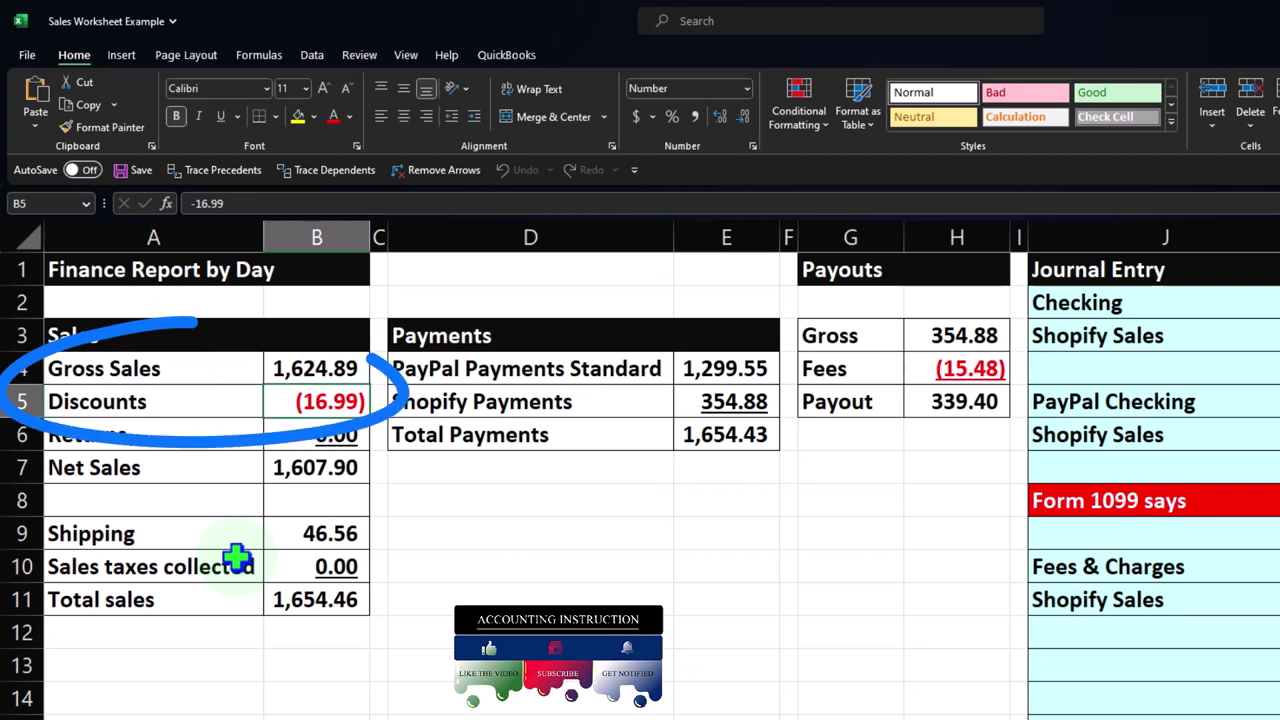
key("Right")
key("Right")
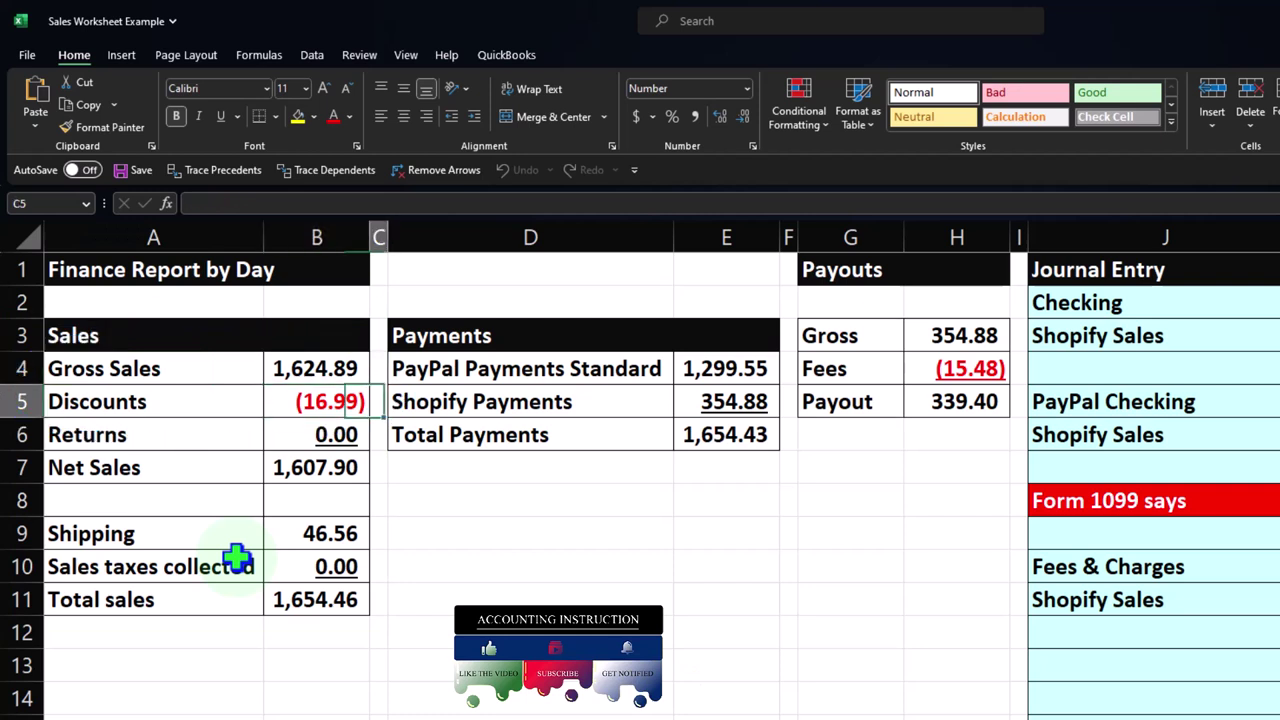
key("Right")
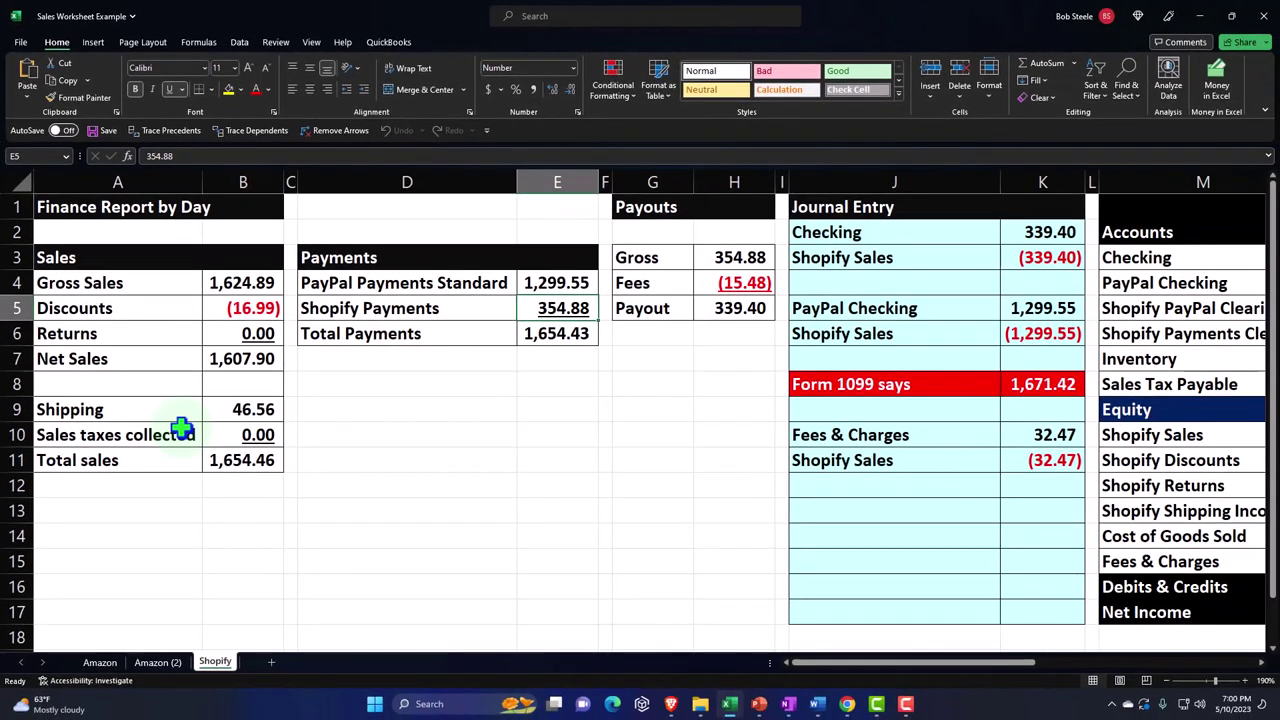
Move across row 5 of the Shopify sheet to column Q to examine the payouts, journal entry and trial balance sections.
key("Right")
key("Right")
key("Right")
key("Right")
key("Right")
key("Right")
key("Right")
key("Right")
key("Right")
key("Right")
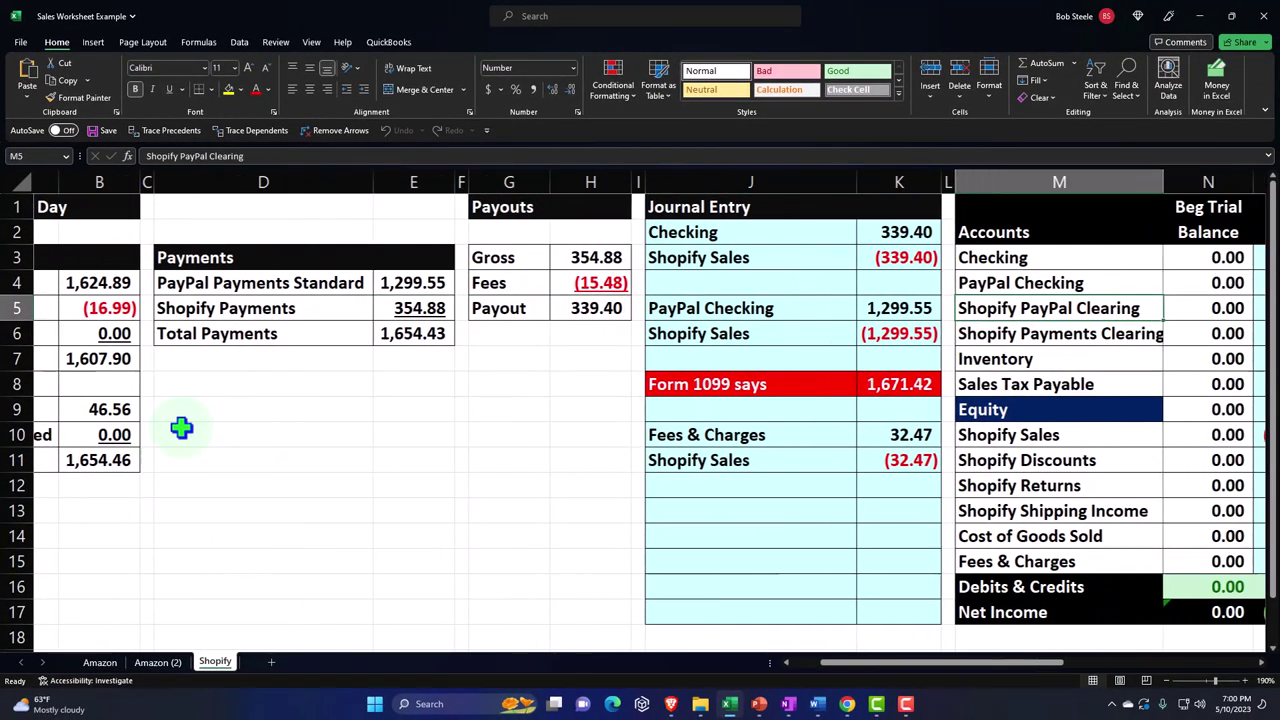
key("Right")
key("Right")
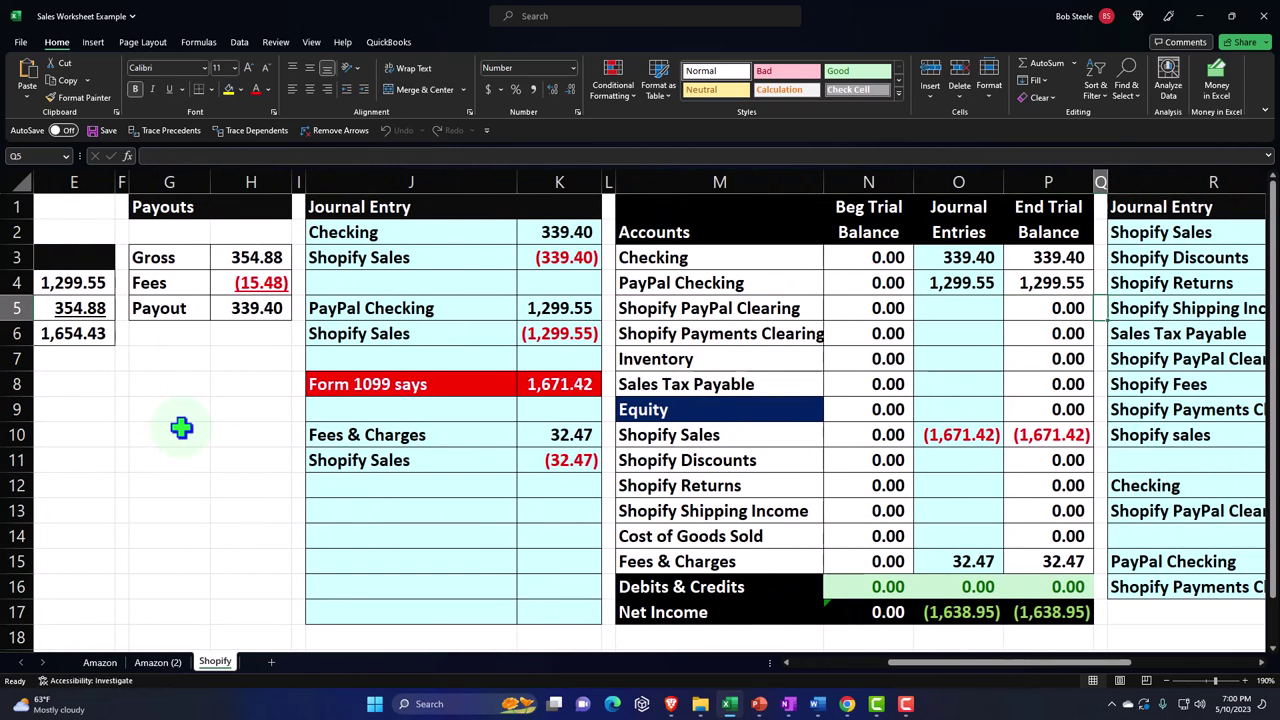
Return to the Shopify Total sales report in the browser and switch to the Profit and Loss report tab.
left_click(847, 704)
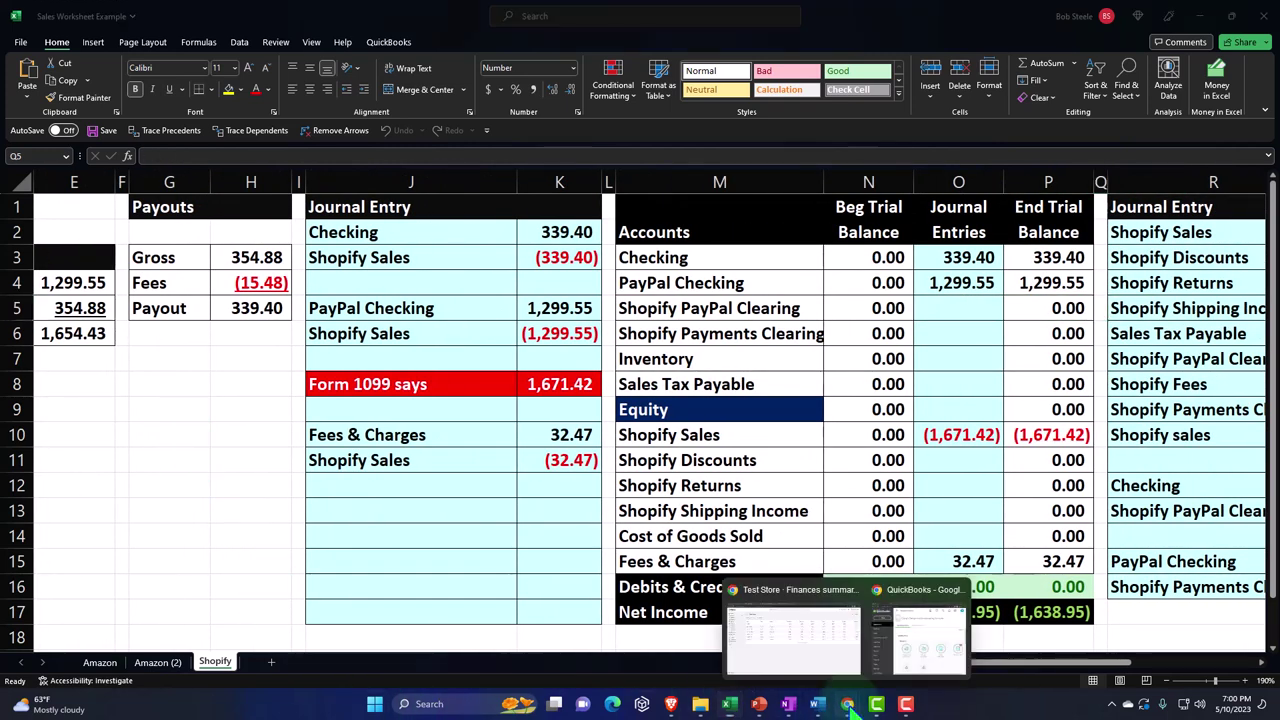
left_click(815, 660)
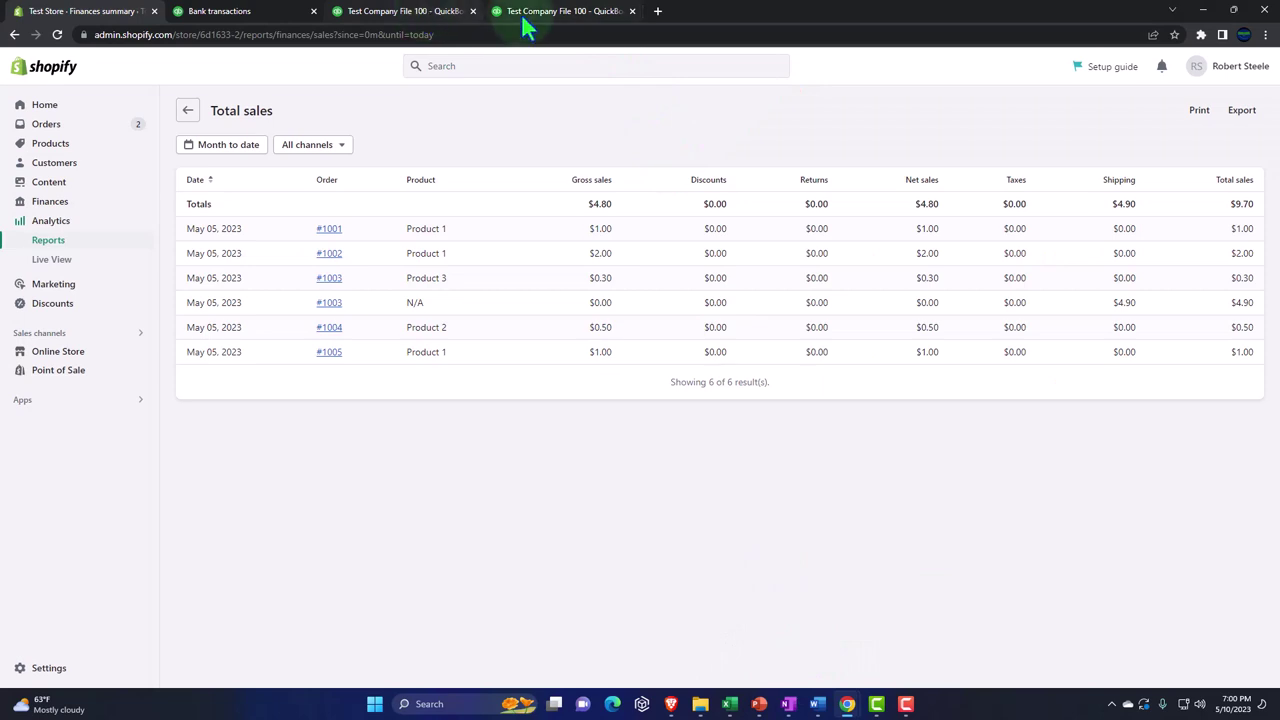
left_click(523, 26)
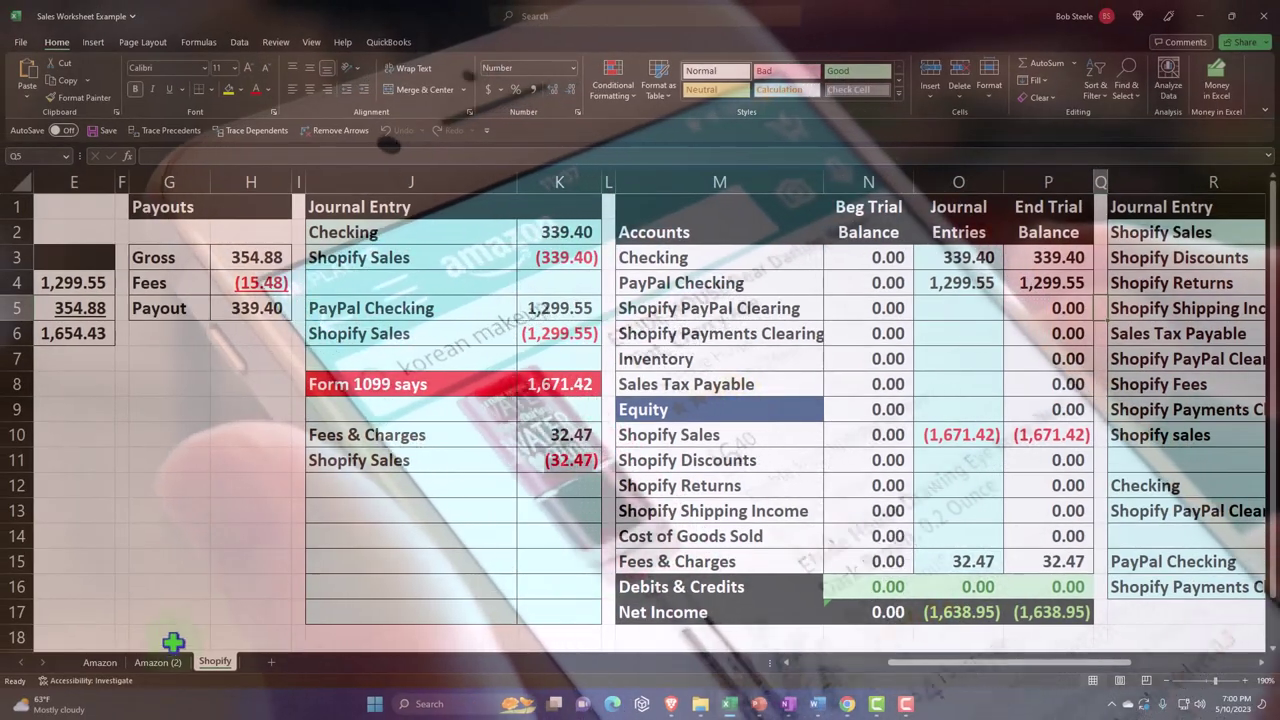
Show the Amazon (2) sheet and examine the Bank Deposit amount and the deposit detail lines in A7:B22.
left_click(160, 663)
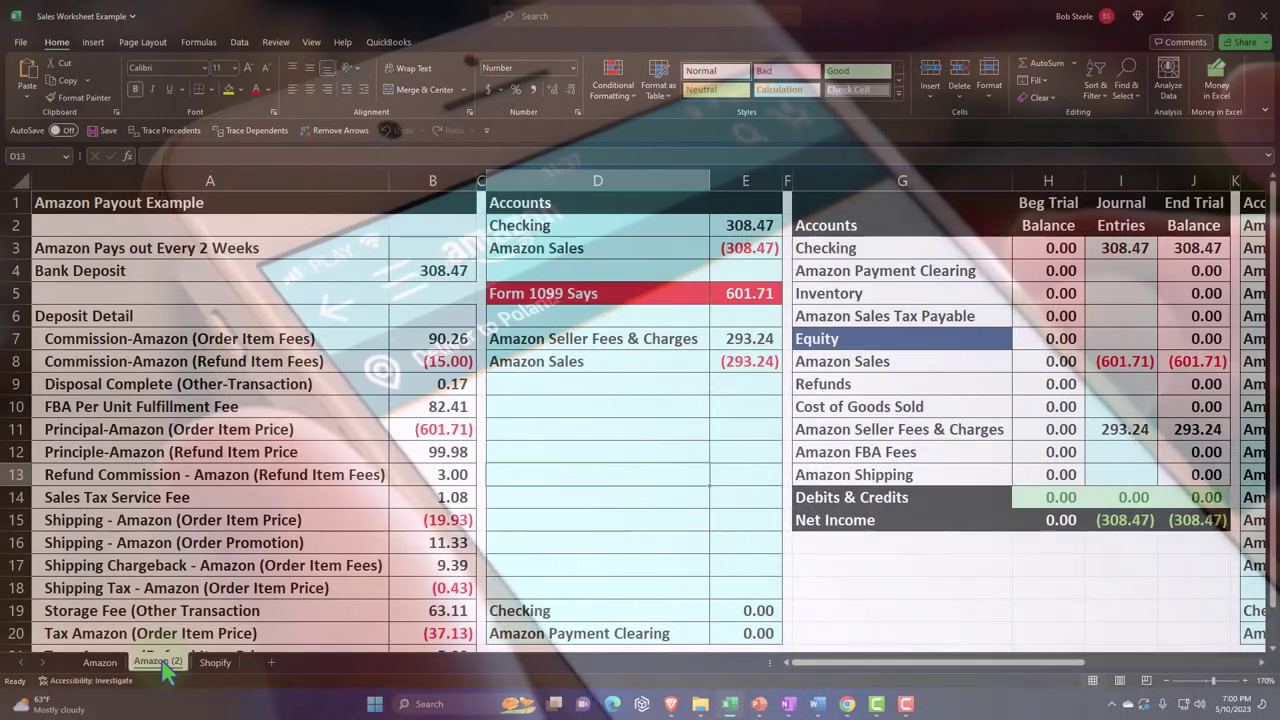
left_click(102, 664)
left_click(158, 663)
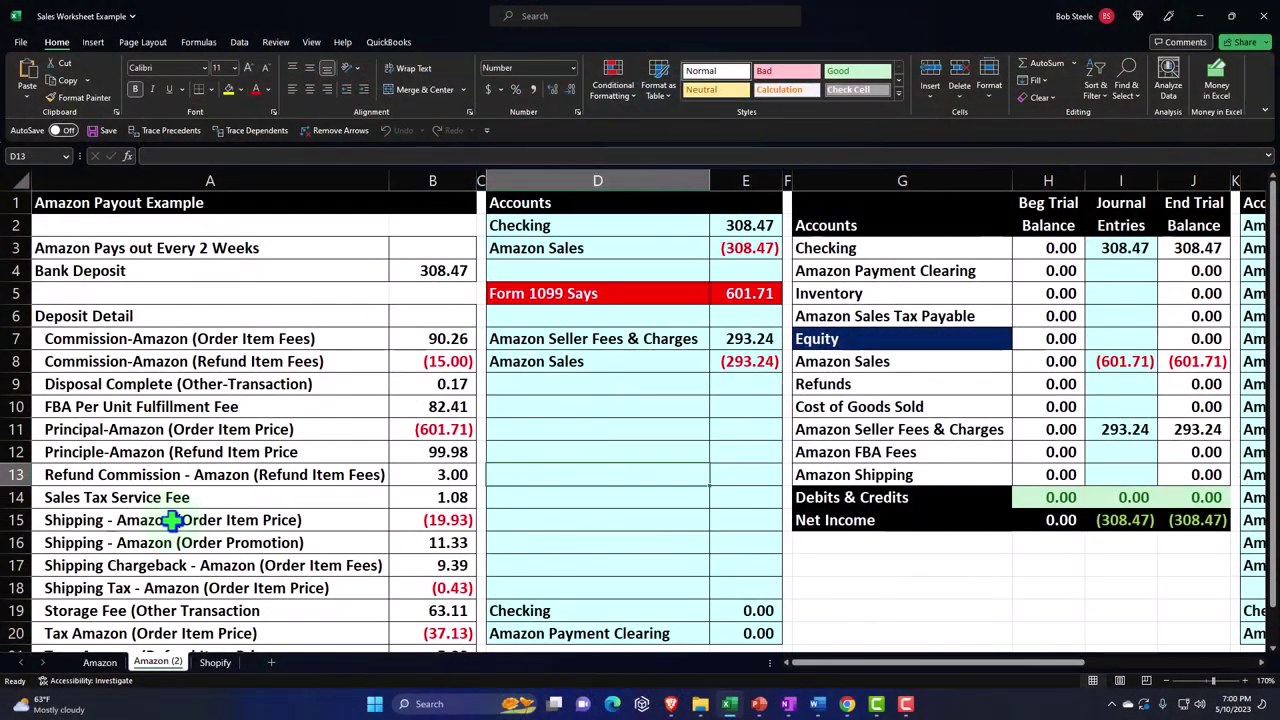
left_click(398, 273)
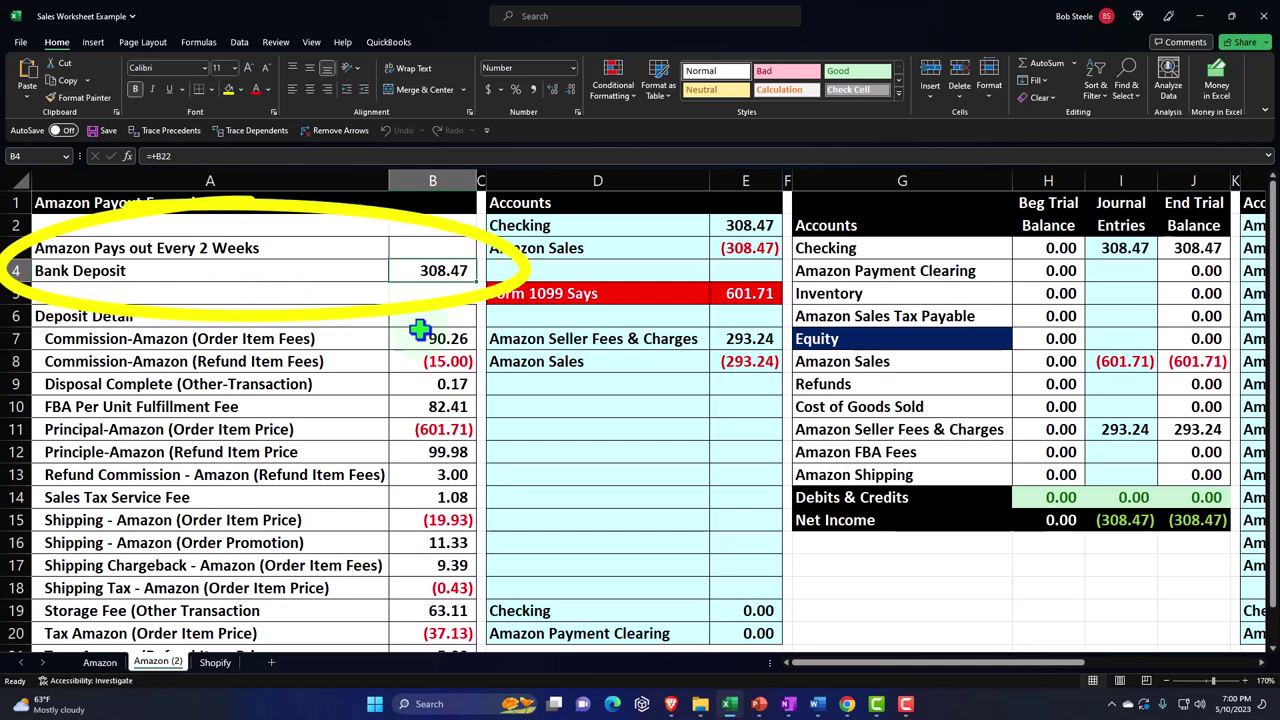
scroll(360, 306, "down", 1)
mouse_move(259, 270)
left_mouse_down()
mouse_move(343, 363)
mouse_move(406, 523)
mouse_move(414, 609)
mouse_move(428, 618)
left_mouse_up()
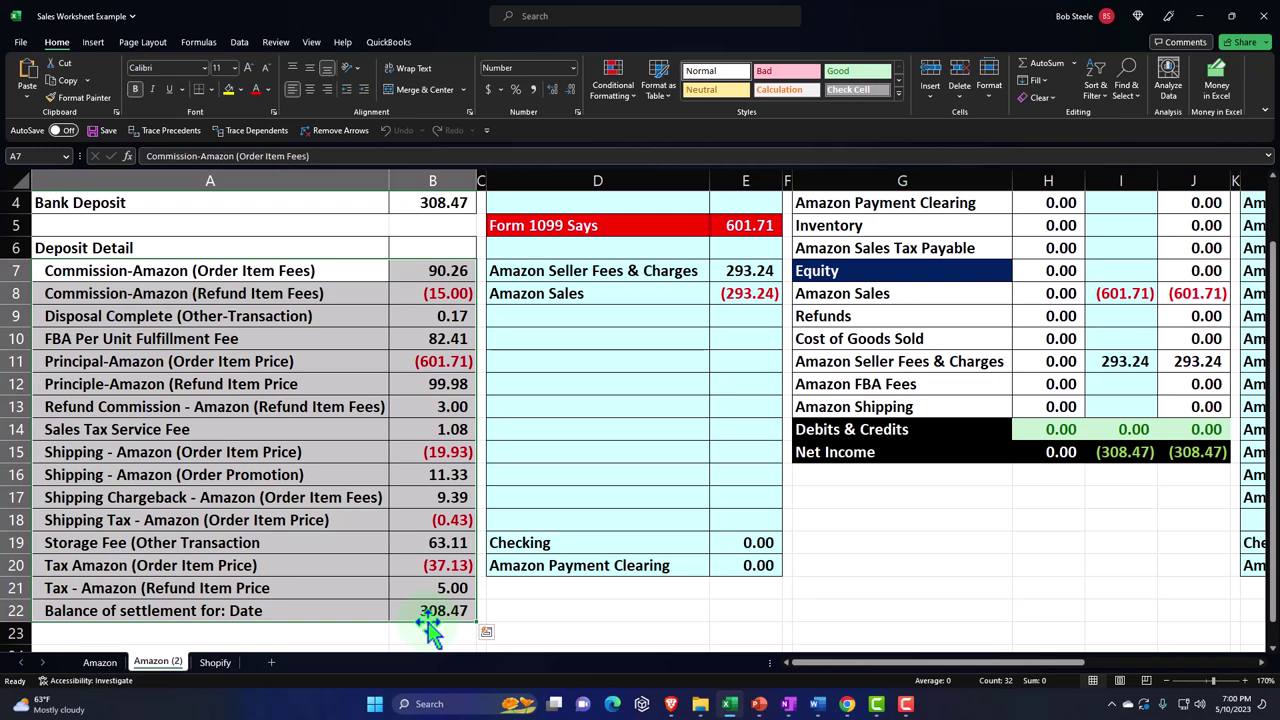
scroll(428, 625, "up", 1)
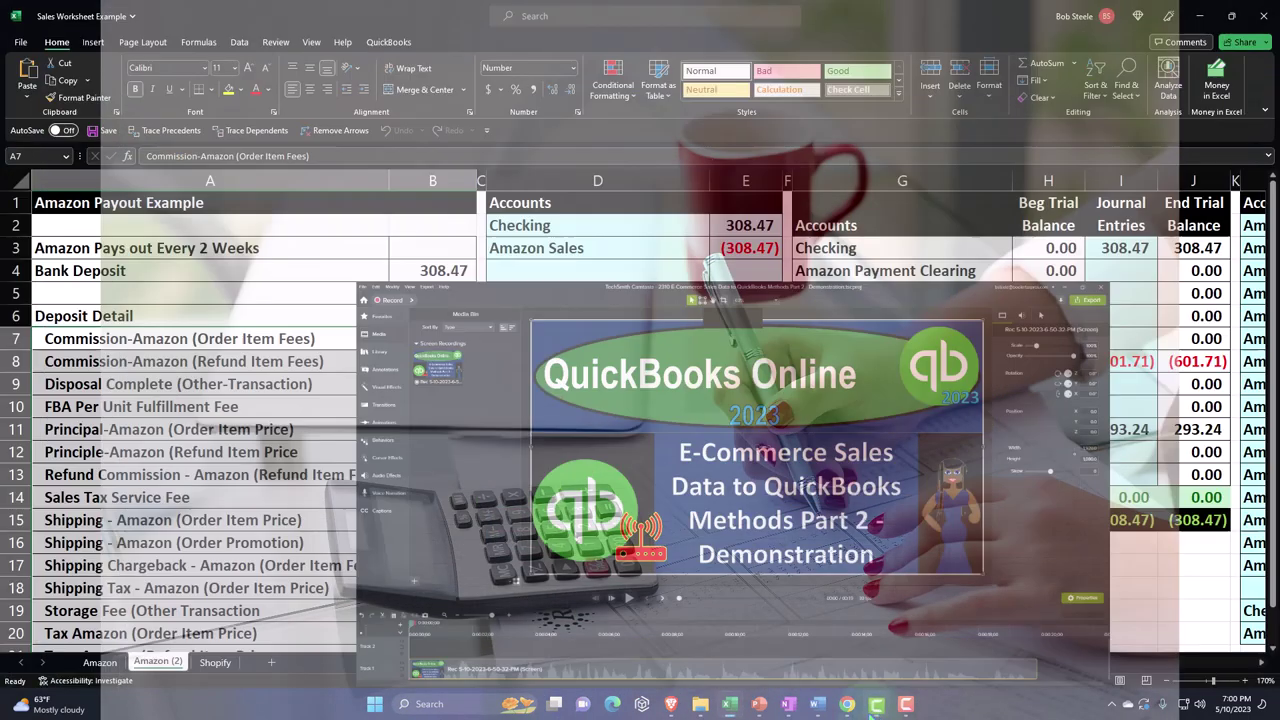
Return to the browser and review the Profit and Loss, Bank transactions, Balance Sheet and Shopify Total sales pages.
mouse_move(848, 707)
left_click(836, 660)
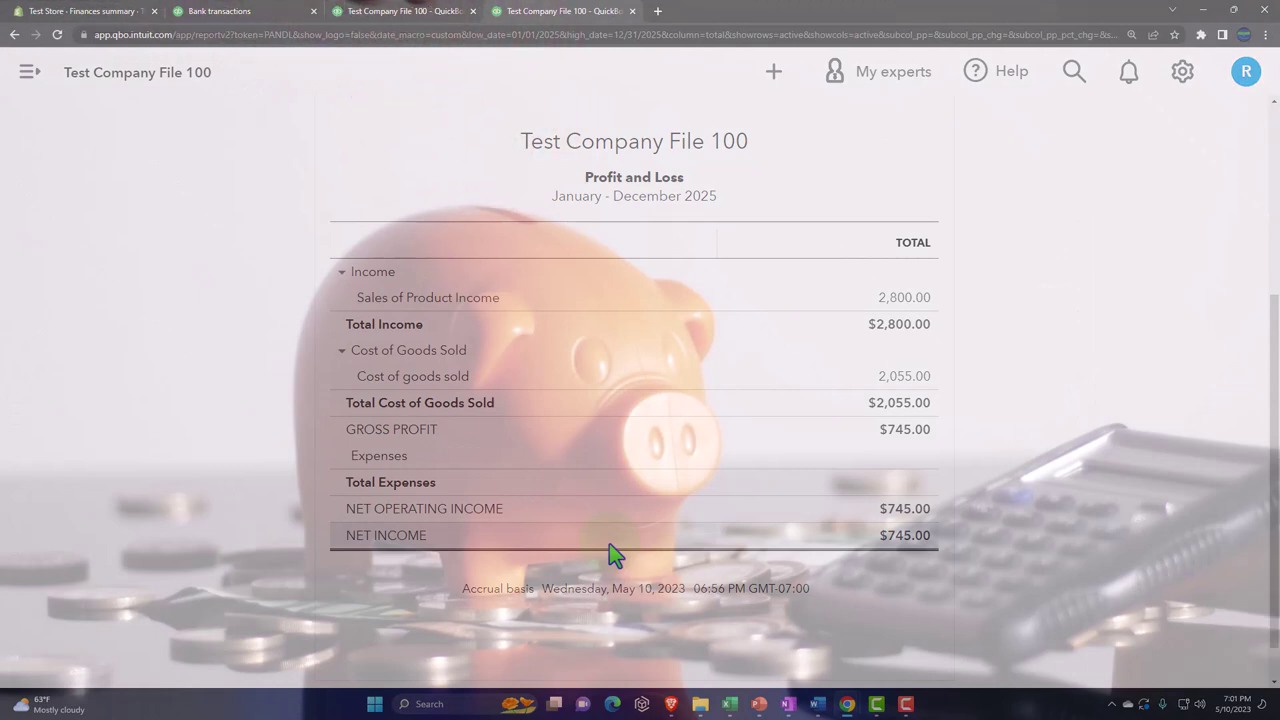
left_click(262, 14)
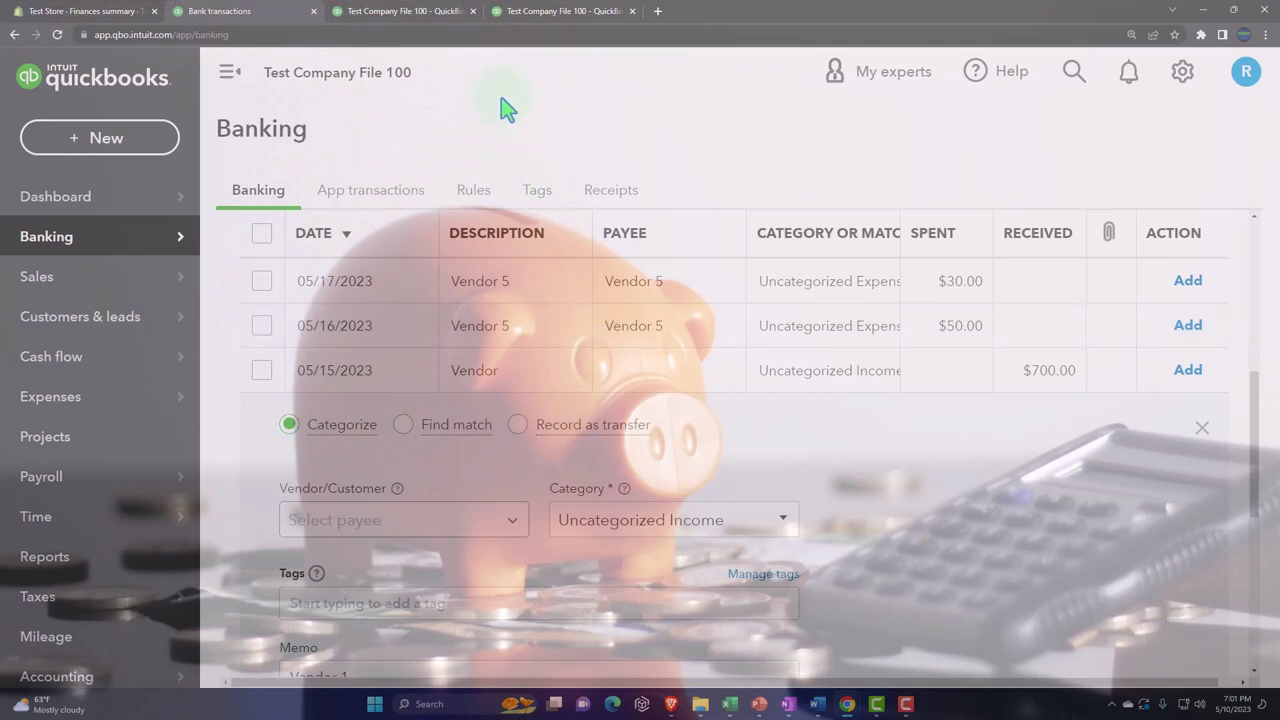
left_click(455, 14)
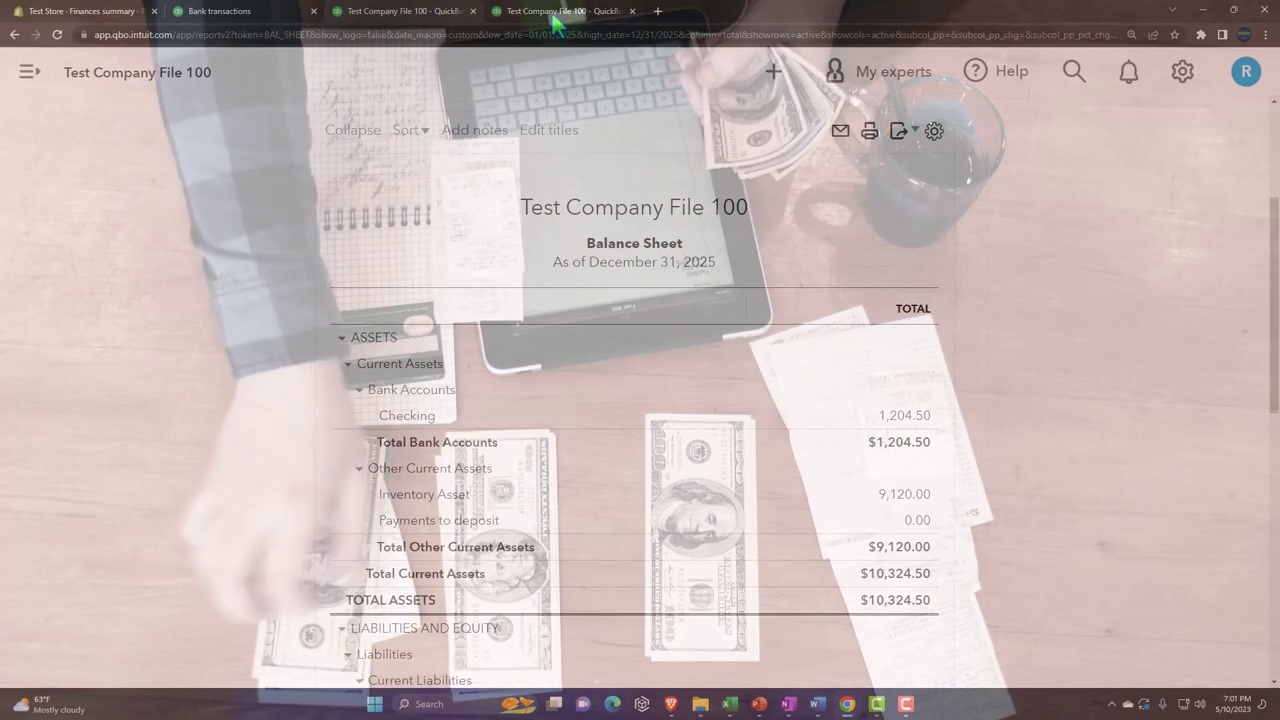
left_click(556, 14)
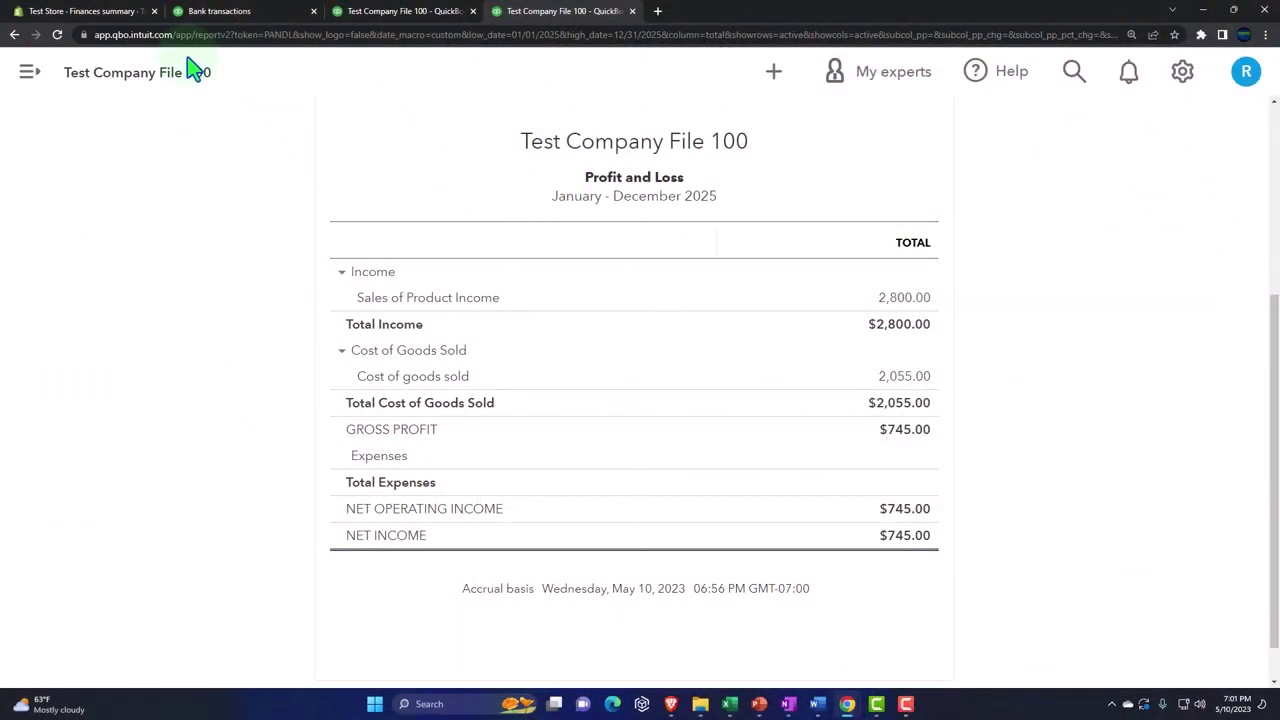
left_click(112, 18)
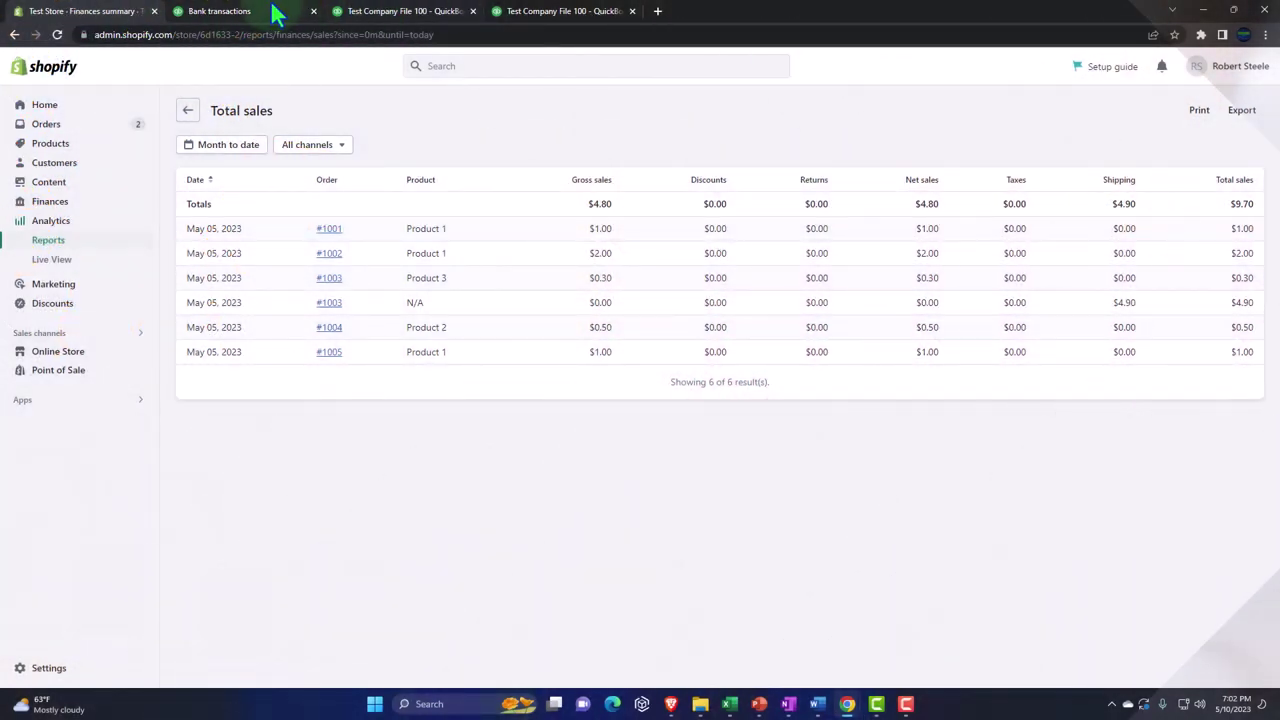
Go back to Bank transactions, look over the Checking account's transactions for review and collapse the navigation menu.
left_click(276, 12)
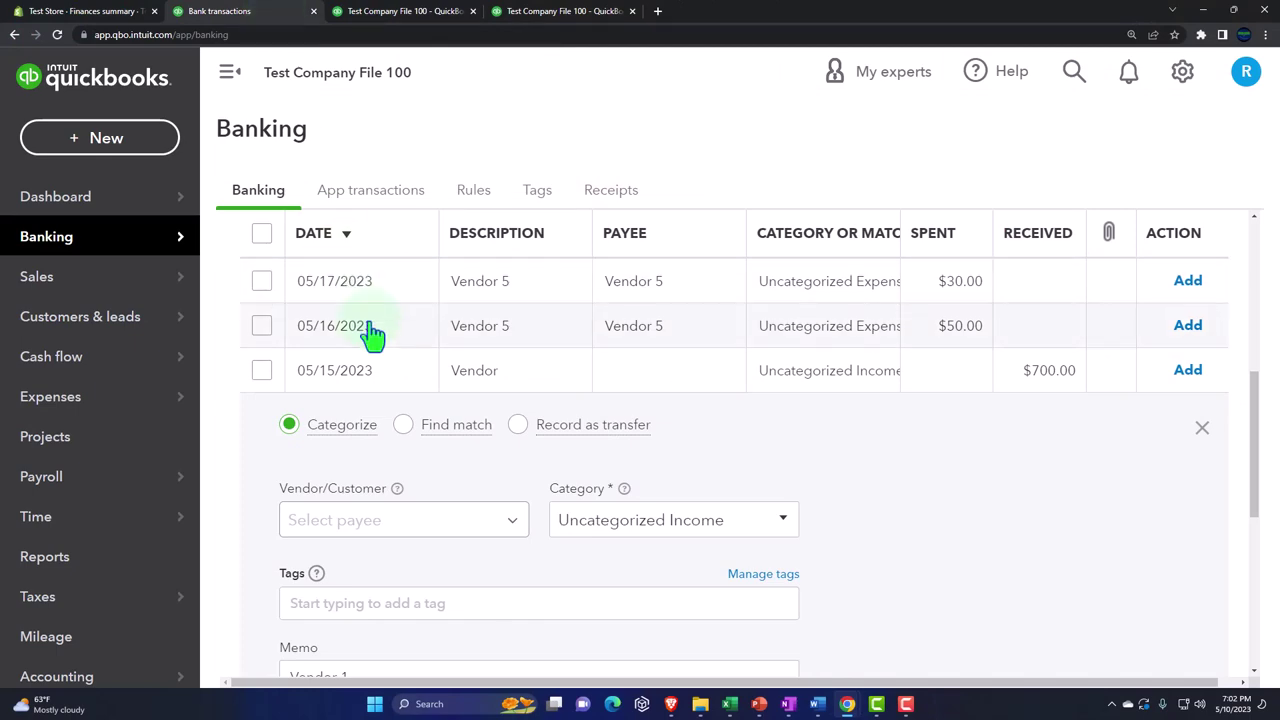
scroll(366, 329, "up", 6)
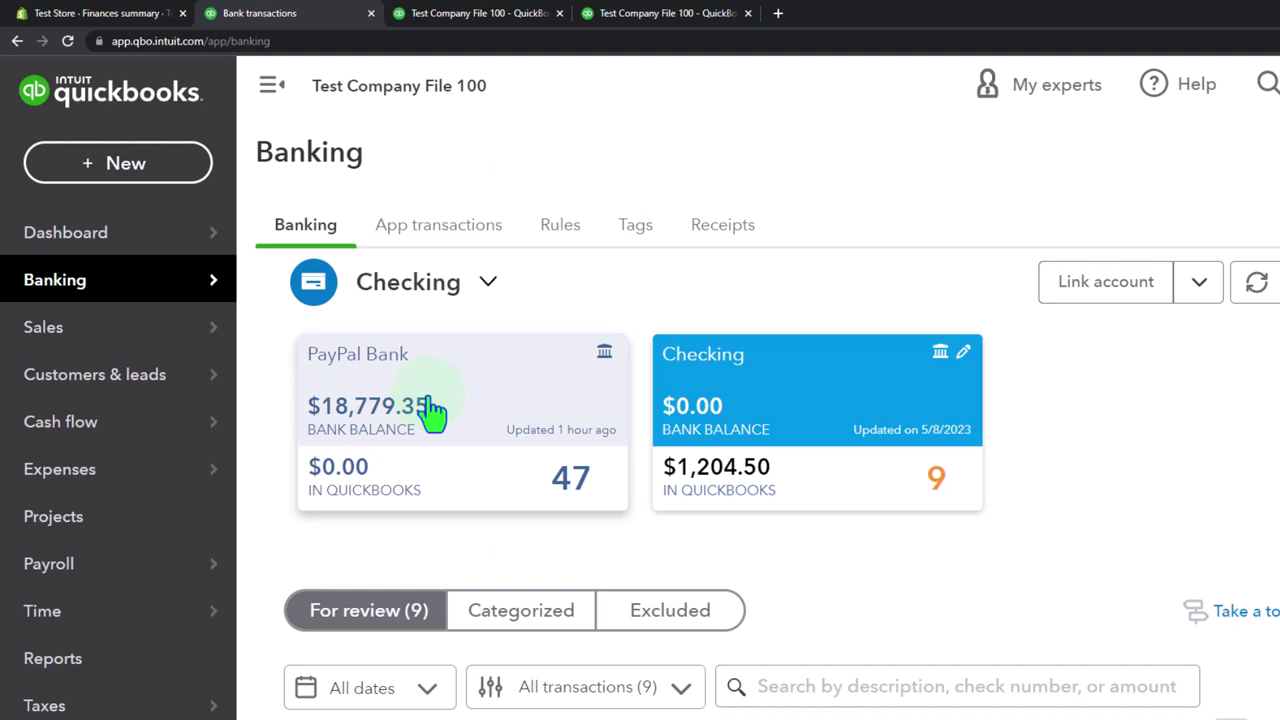
scroll(432, 410, "down", 5)
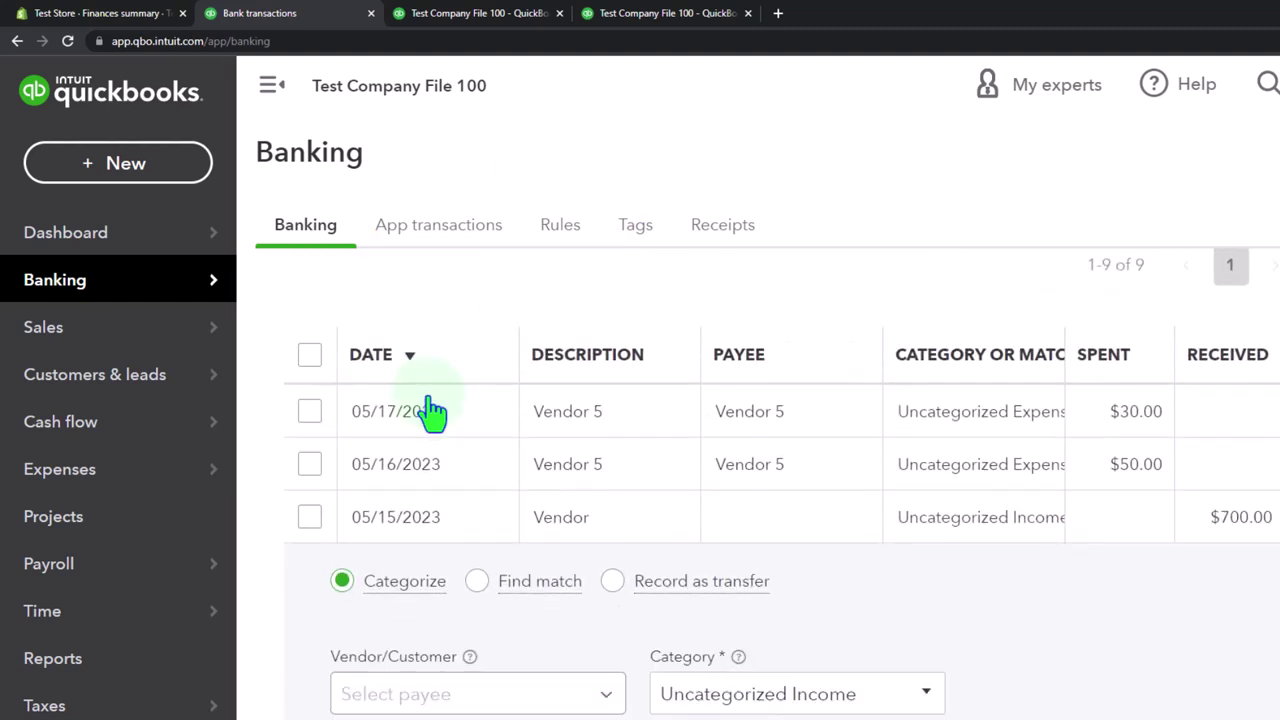
scroll(432, 410, "up", 2)
scroll(430, 408, "down", 2)
left_click(270, 84)
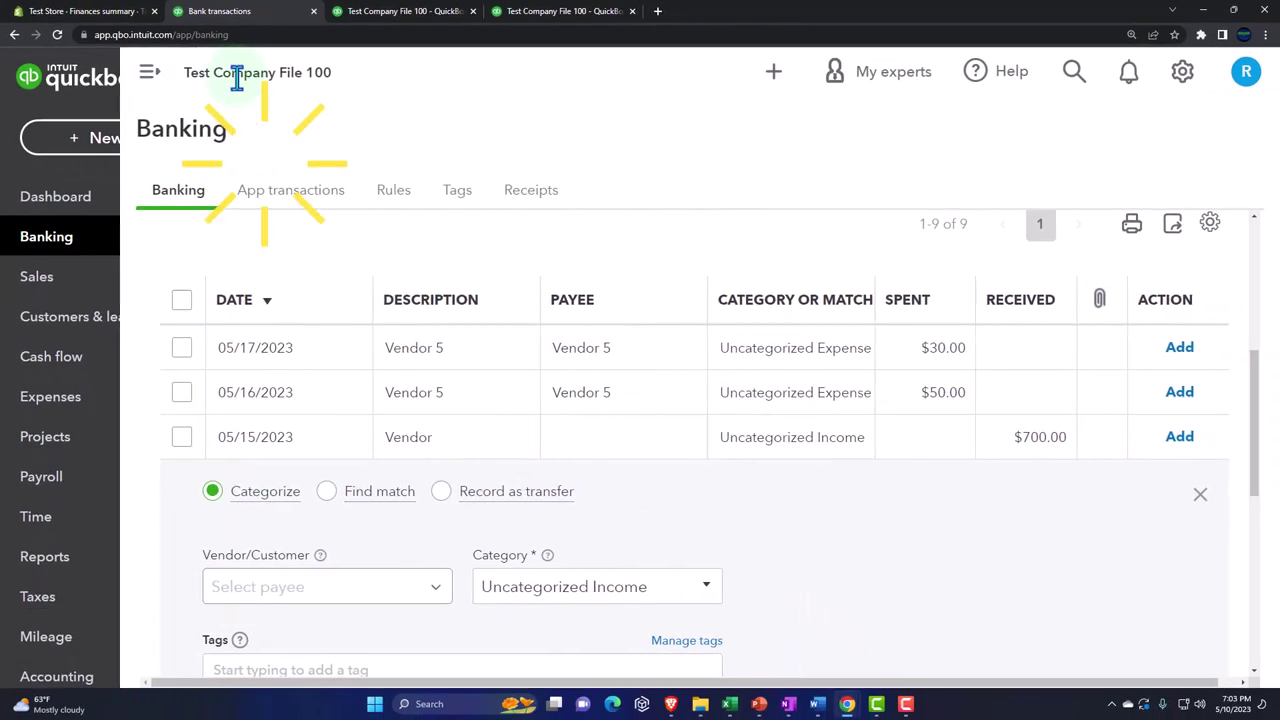
Open the PayPal Bank feed and expand the 05/06/2023 transaction to examine its sales receipt and fee details.
scroll(390, 405, "up", 5)
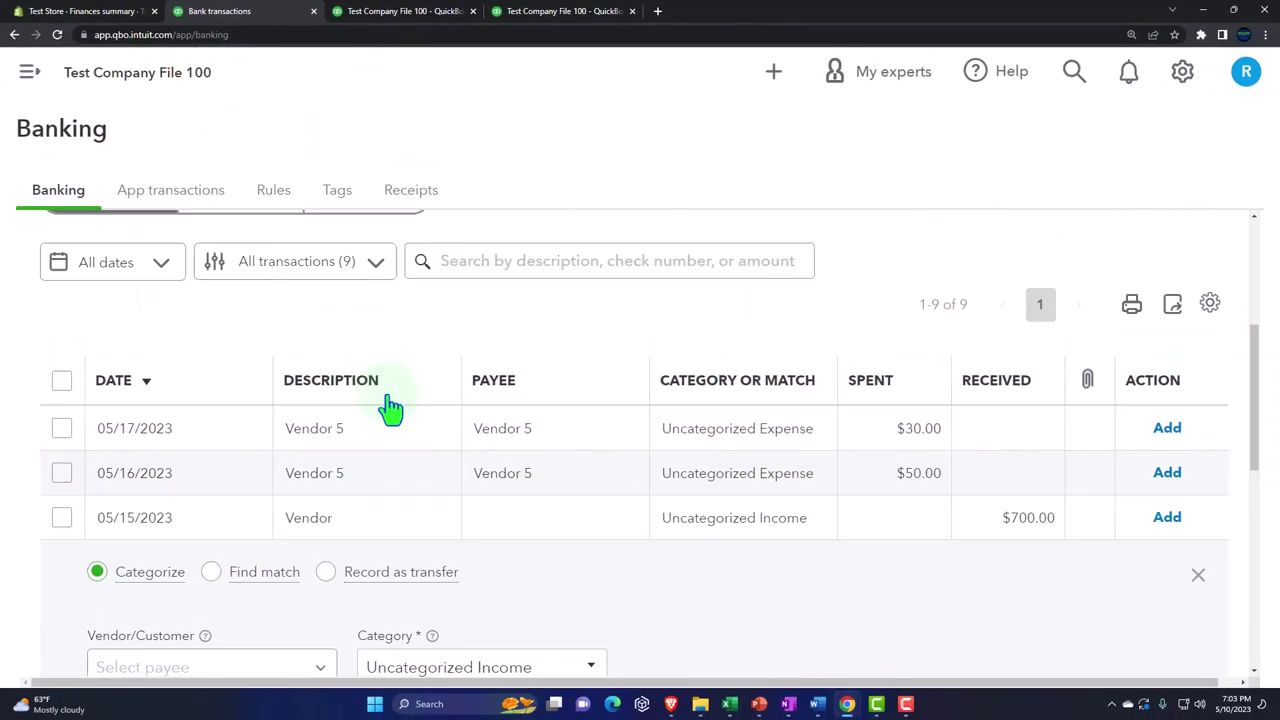
left_click(200, 417)
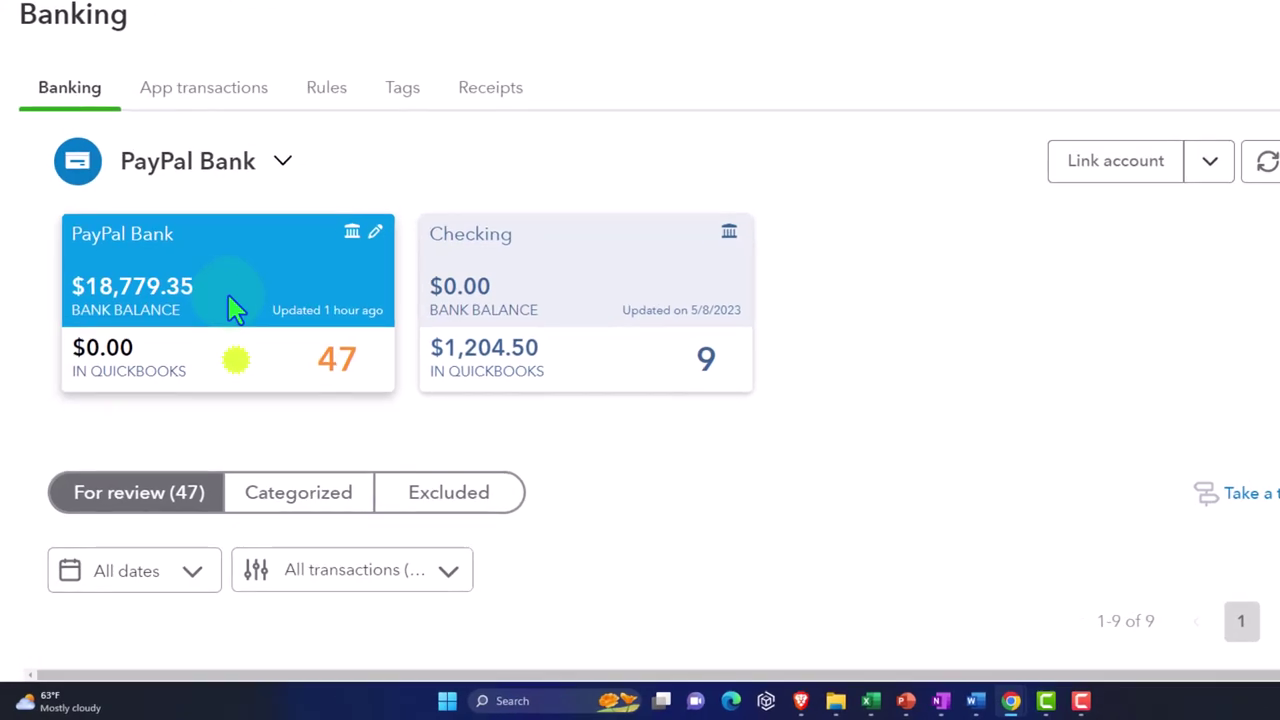
scroll(230, 308, "down", 3)
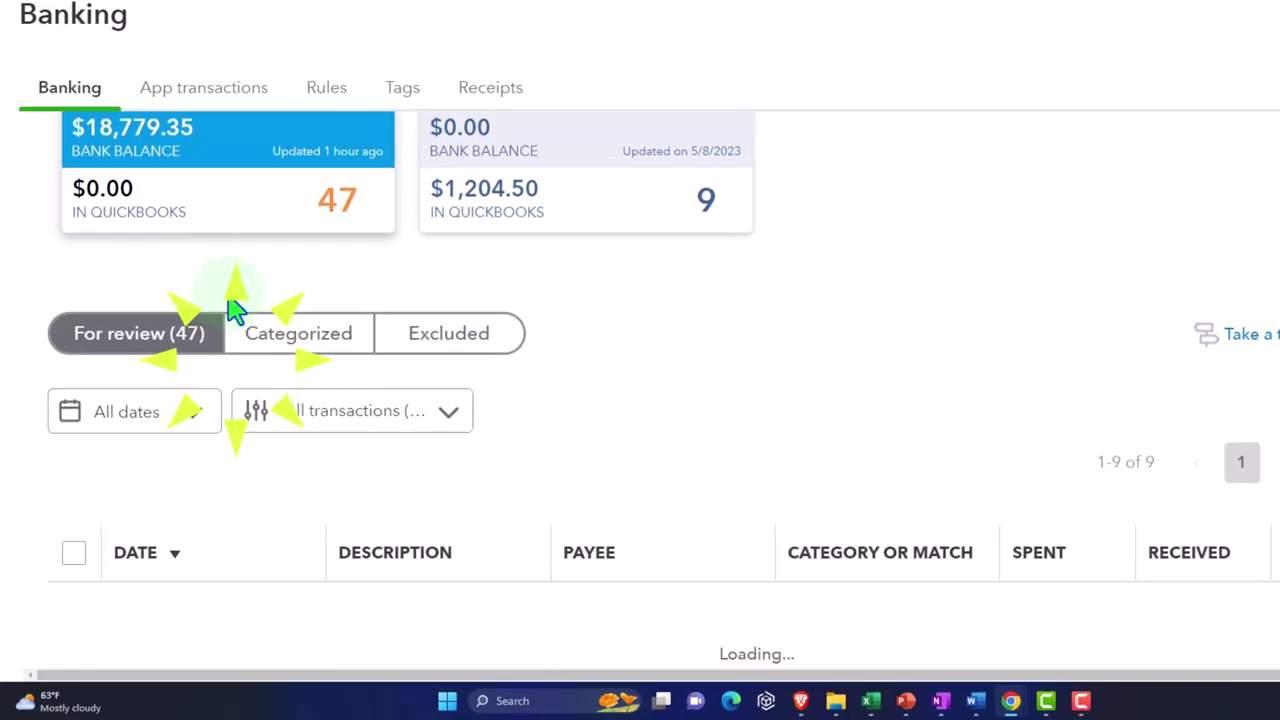
scroll(236, 310, "down", 3)
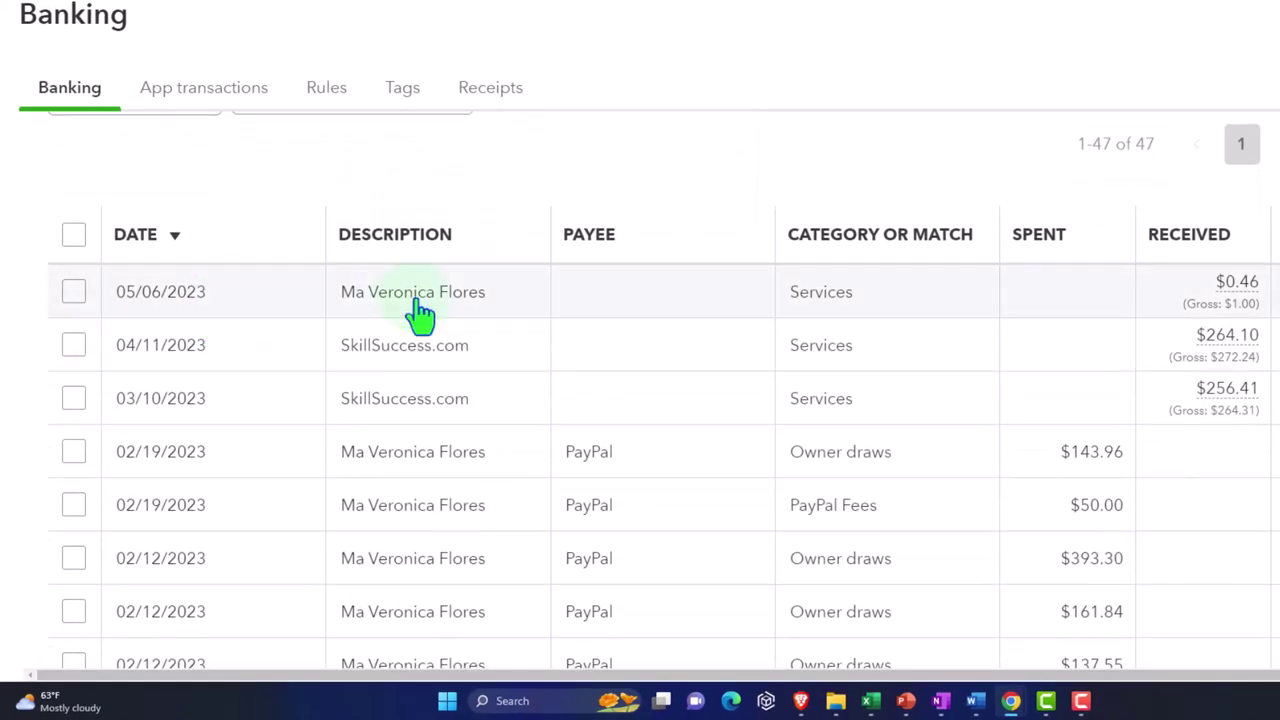
left_click(420, 313)
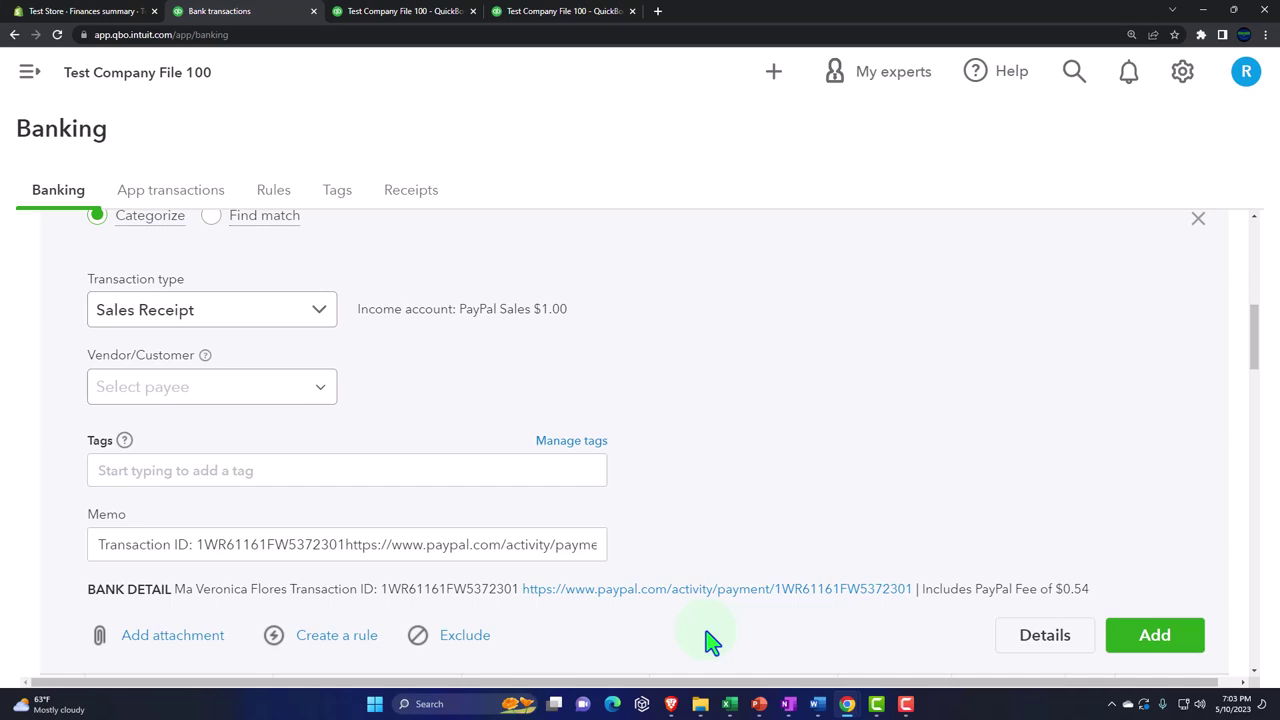
key("ctrl+minus")
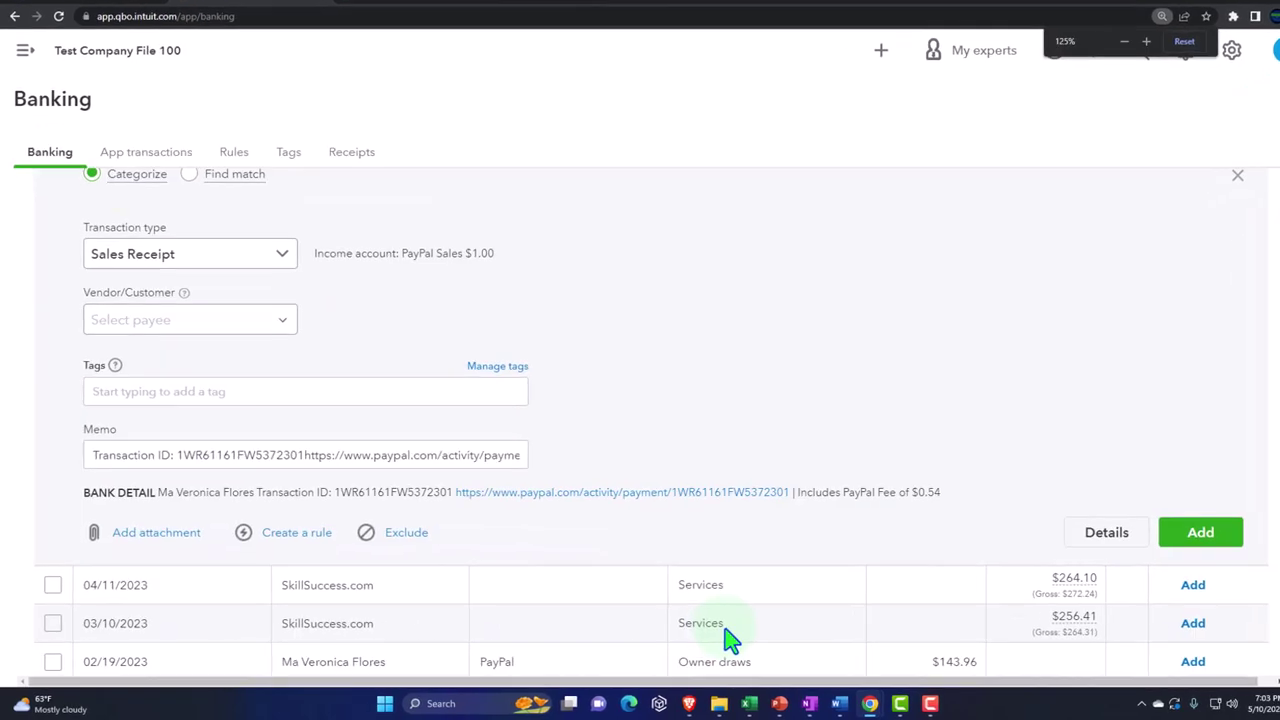
scroll(728, 643, "up", 1)
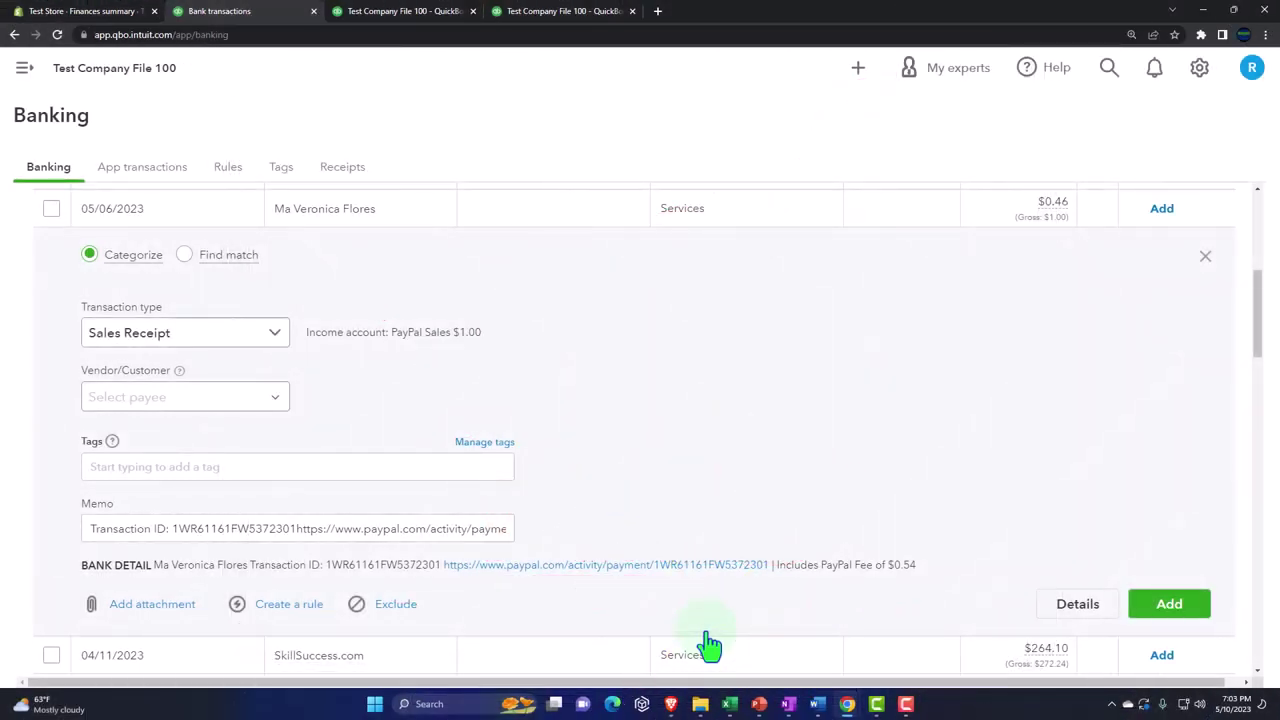
scroll(710, 645, "up", 3)
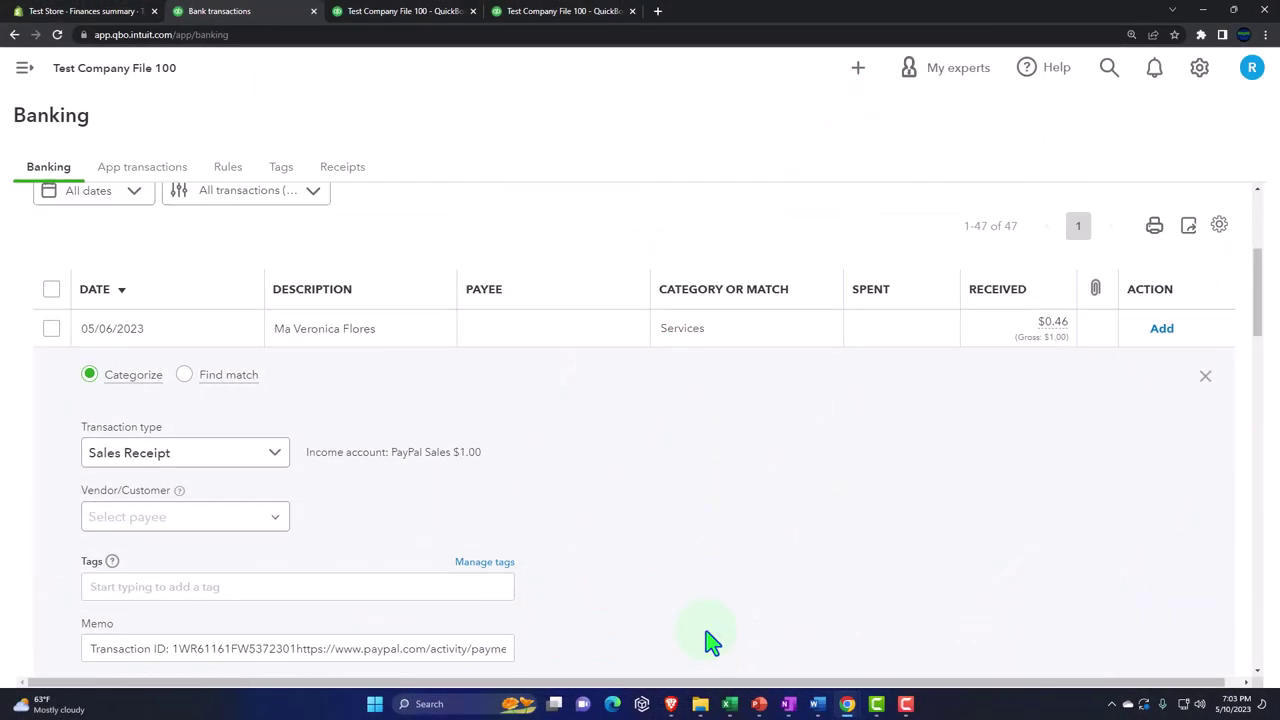
scroll(710, 641, "up", 2)
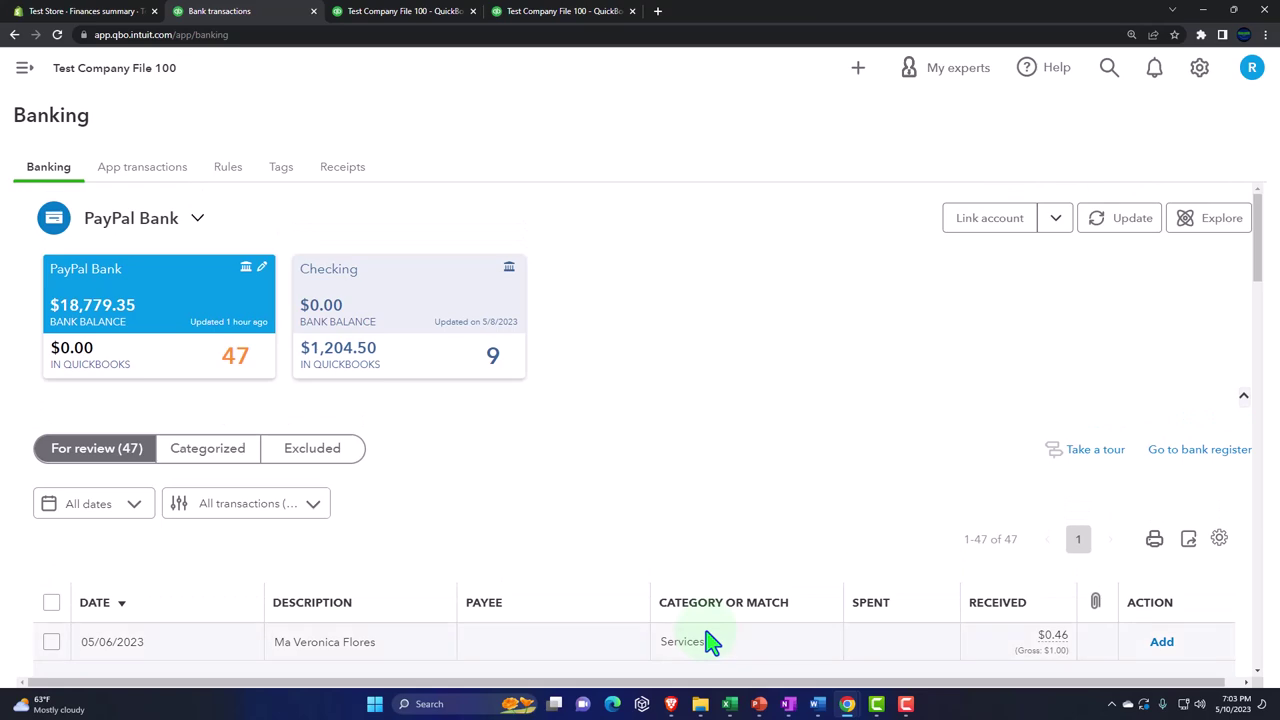
Switch to PowerPoint to read the Methods to Get Sales Data in QBO slide, then return to QuickBooks Banking.
left_click(789, 704)
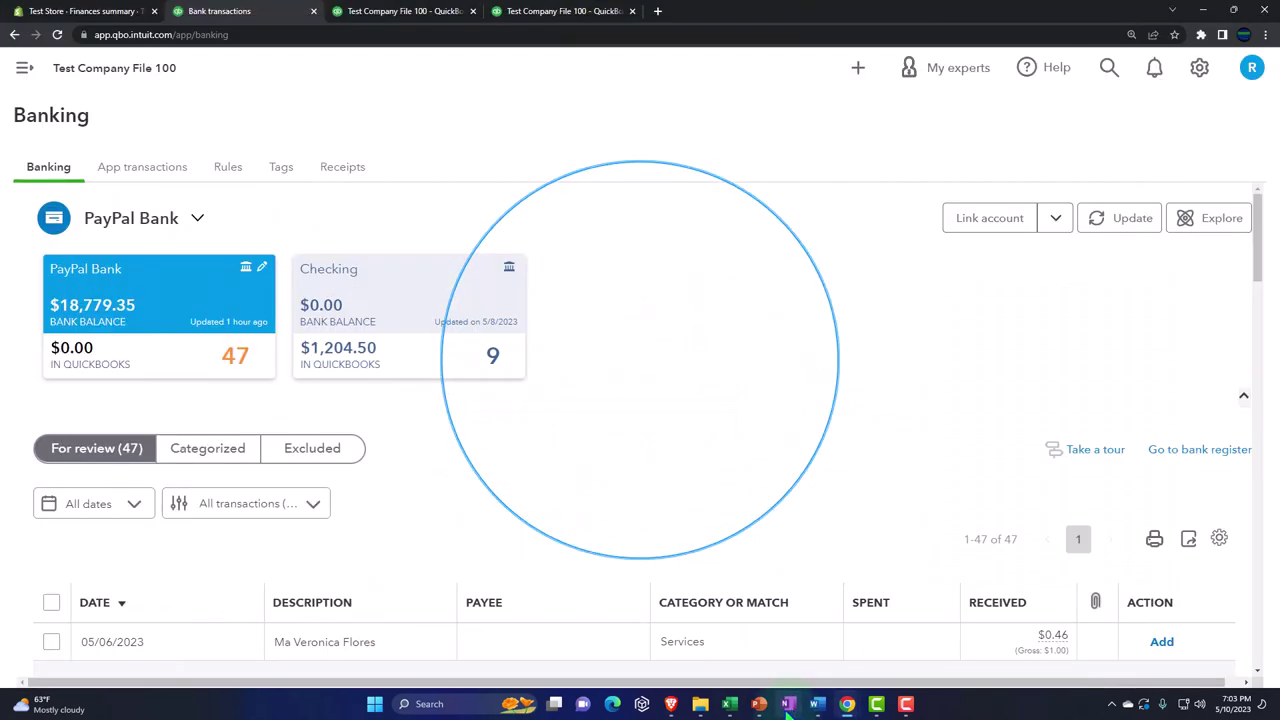
left_click(760, 705)
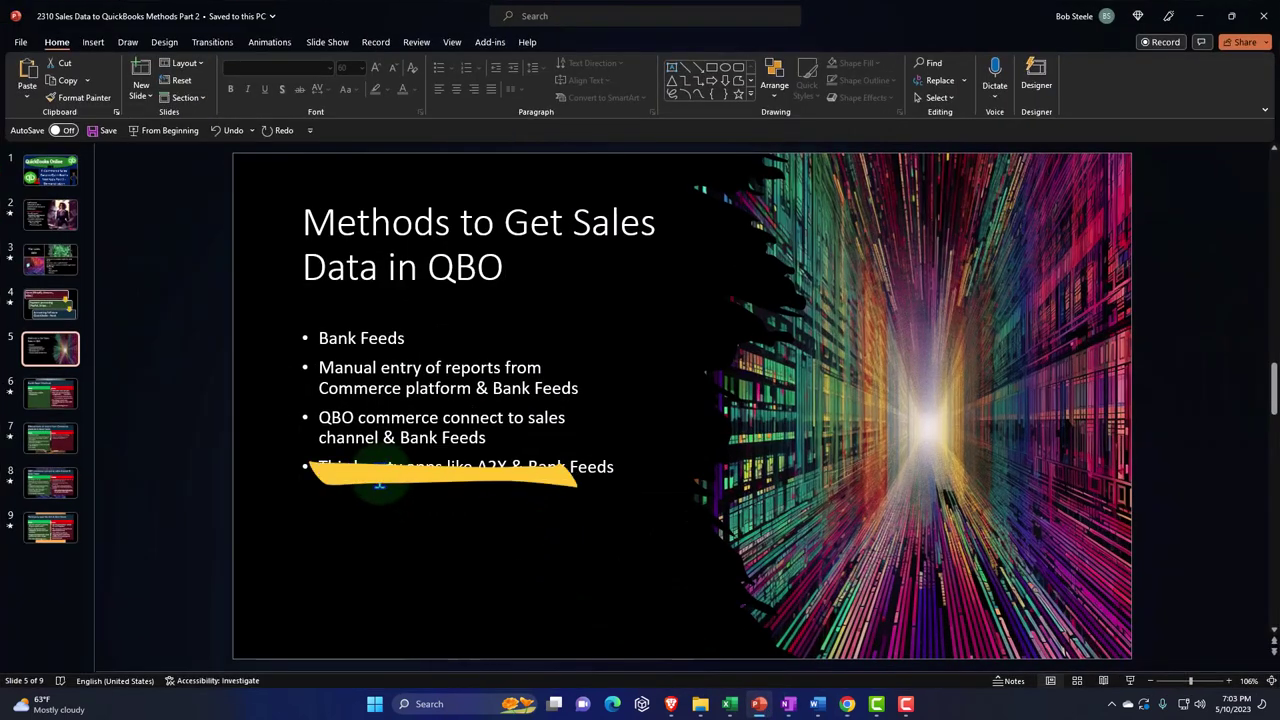
left_click(1199, 28)
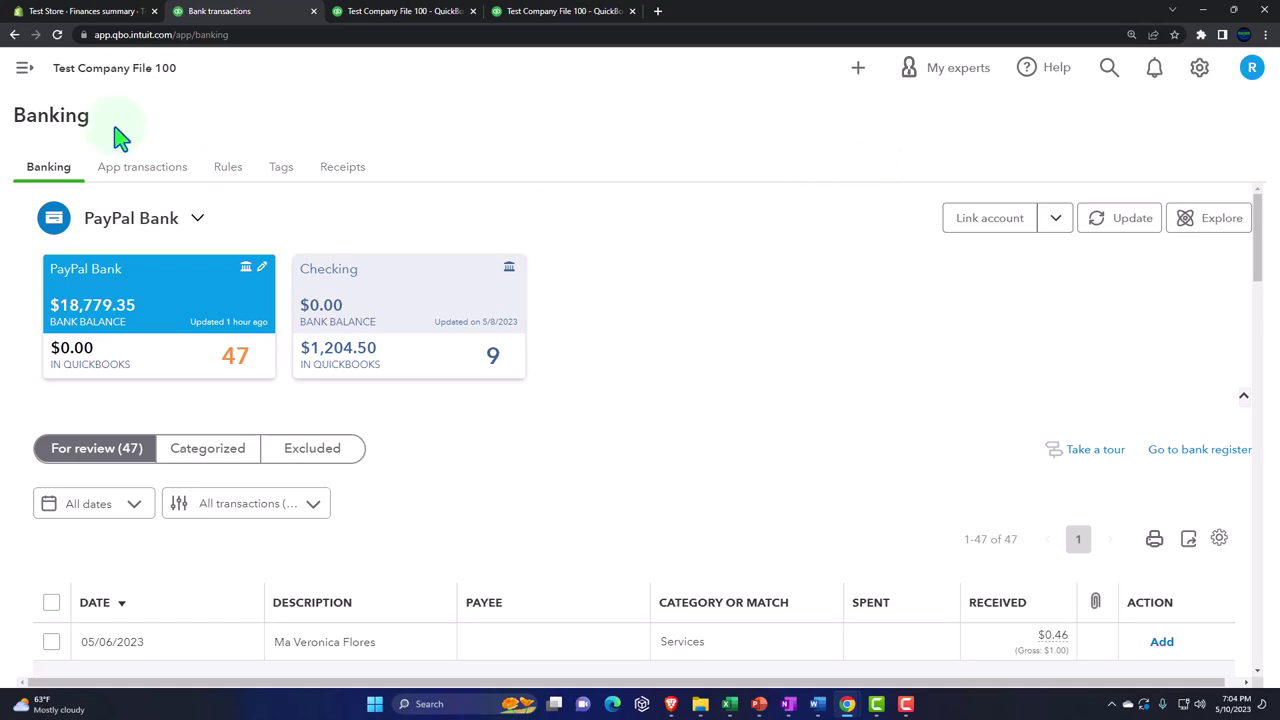
Expand the navigation menu and view the transaction types available for new entries without creating one.
left_click(24, 70)
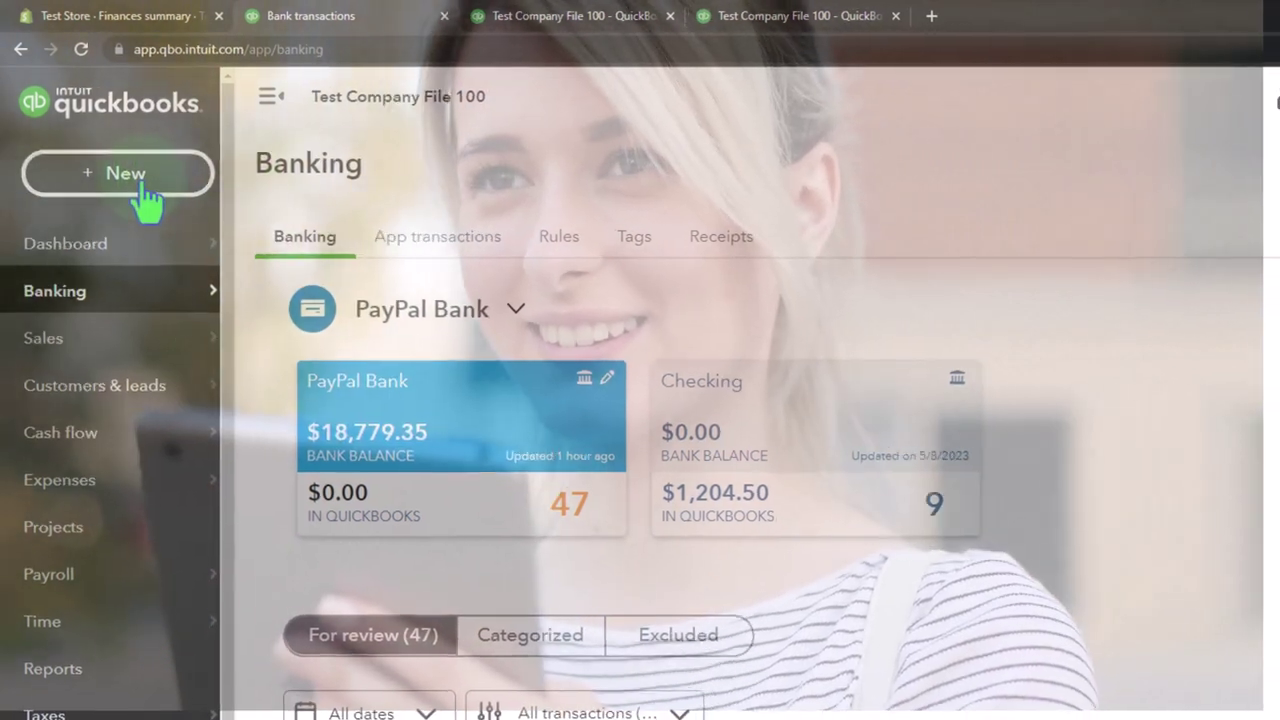
left_click(130, 176)
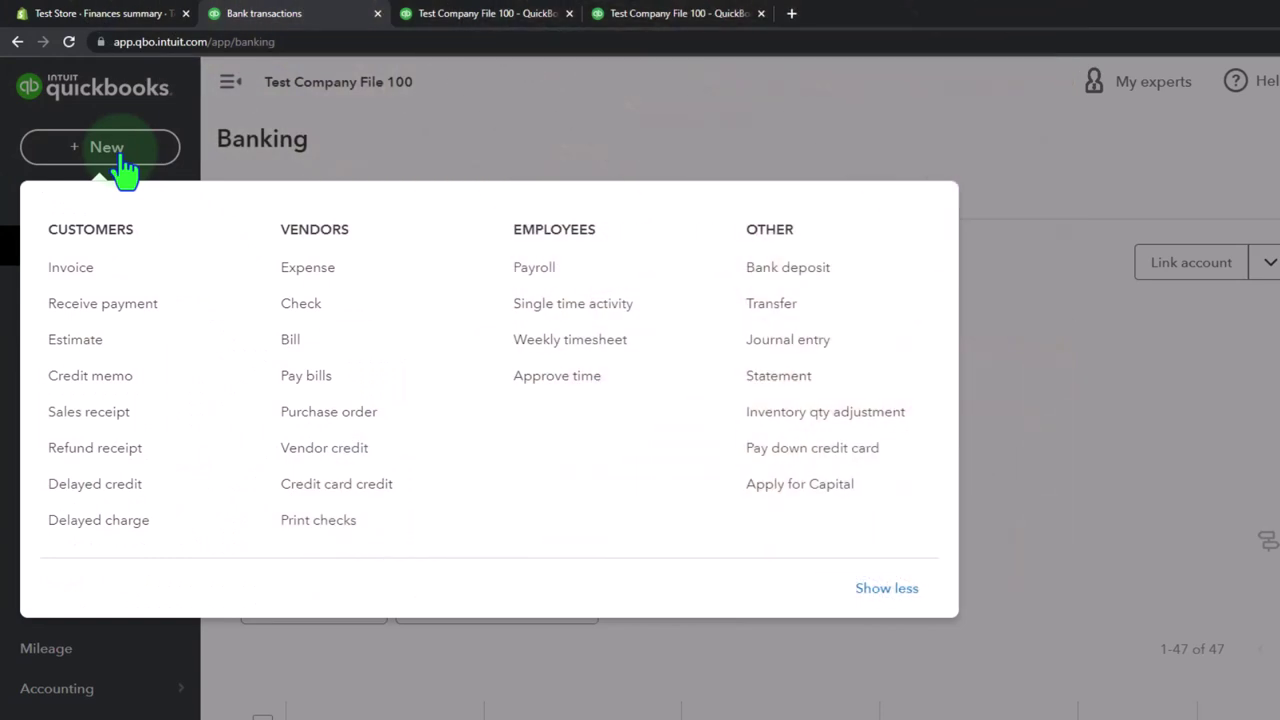
left_click(385, 130)
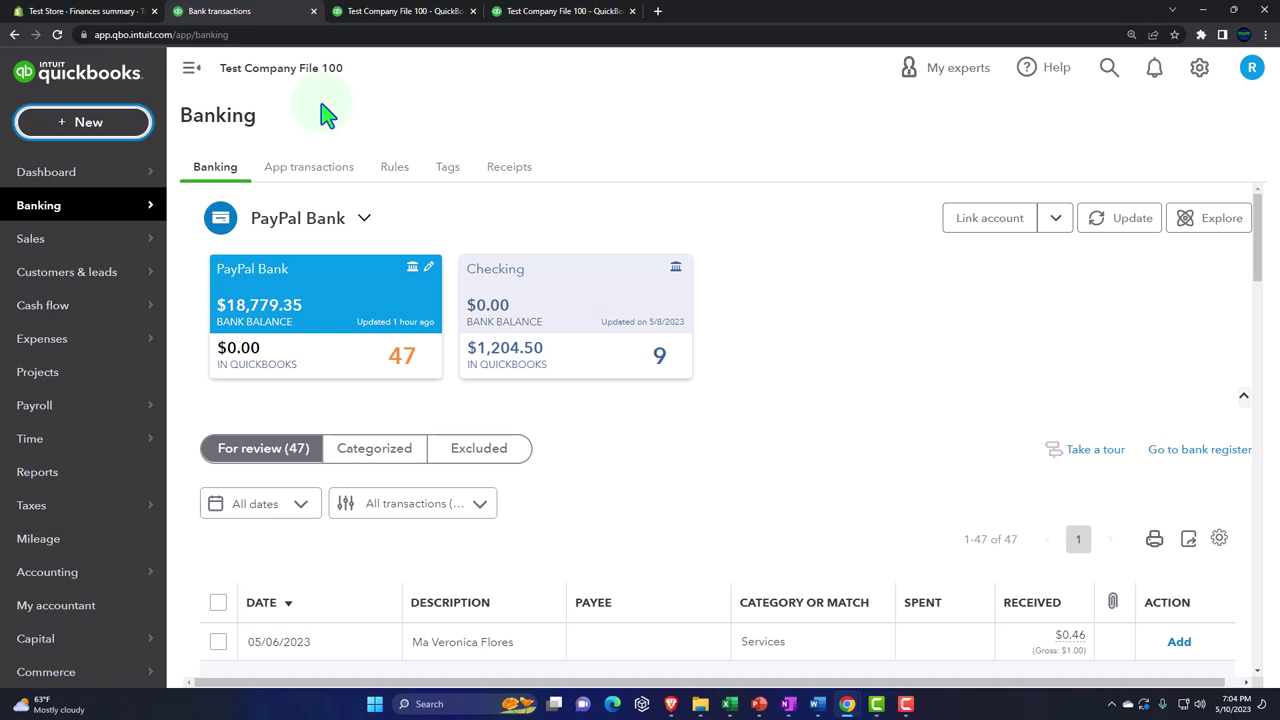
Open the Commerce payouts list and switch to the Commerce overview.
scroll(115, 465, "down", 2)
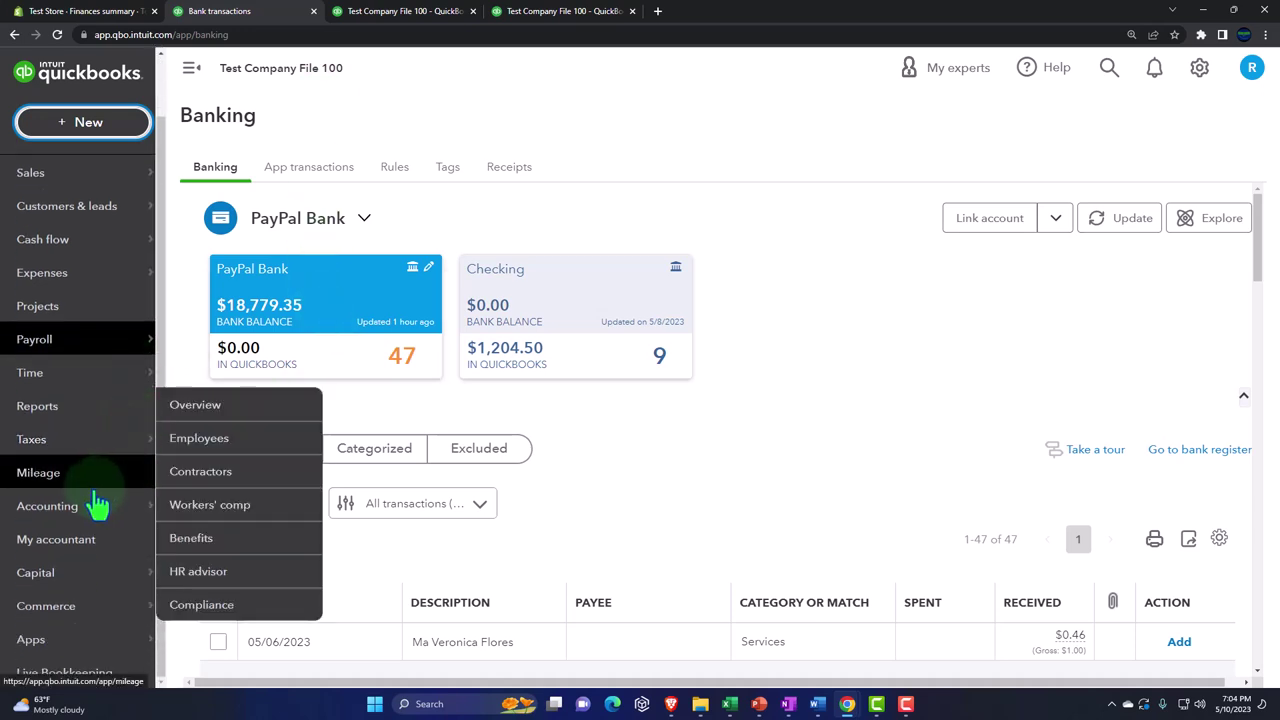
left_click(60, 610)
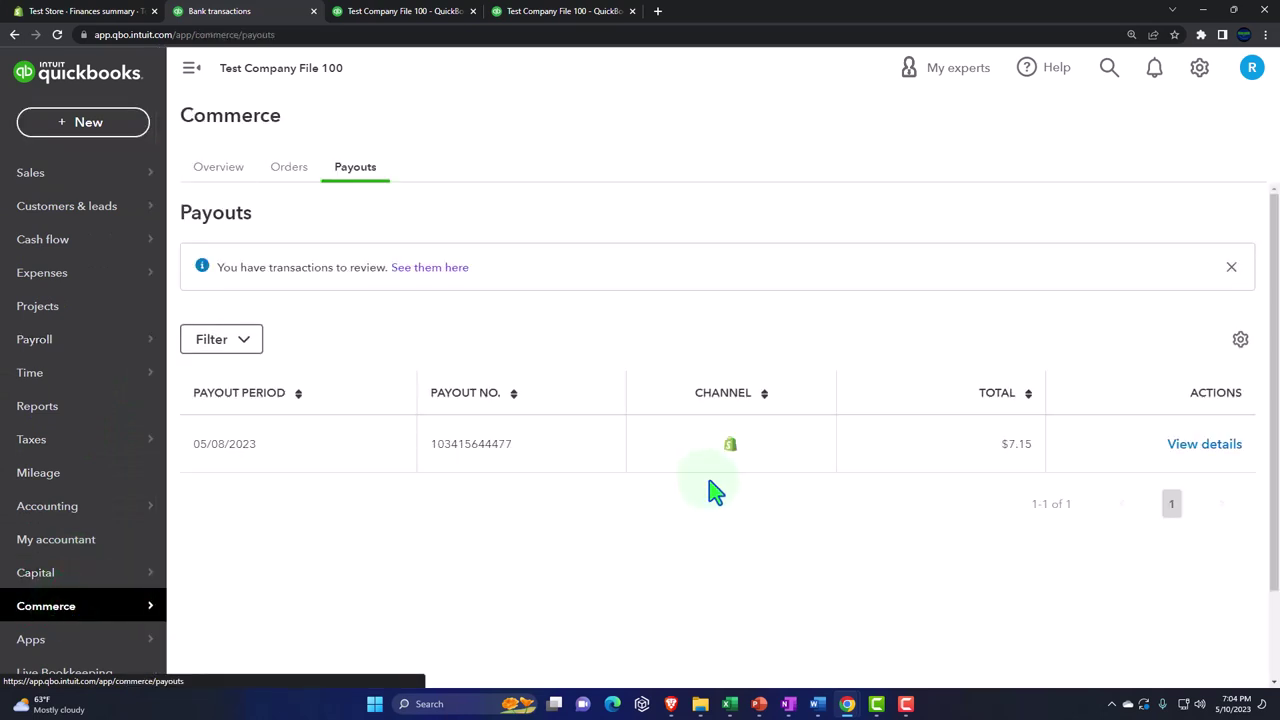
left_click(212, 169)
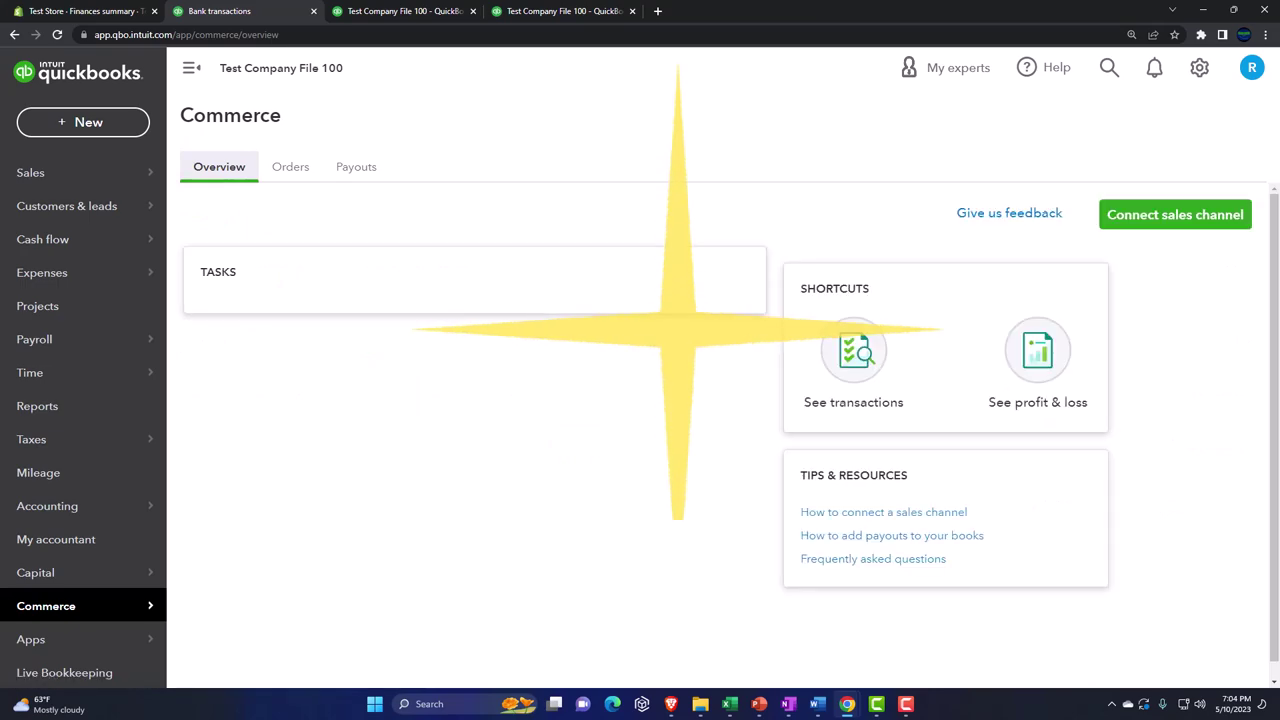
Reopen Commerce from the dashboard and view the overview's tasks and connected Shopify sales channel.
left_click_drag(1279, 485, 1257, 487)
double_click(608, 10)
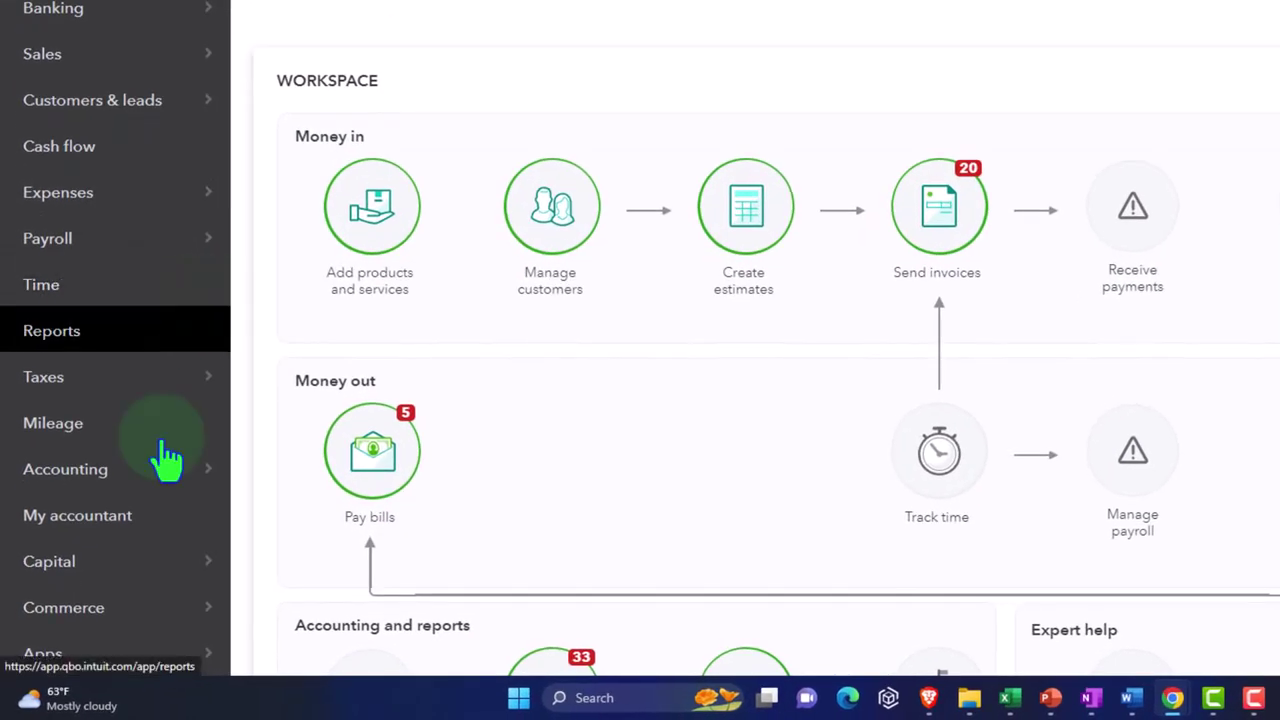
left_click(78, 608)
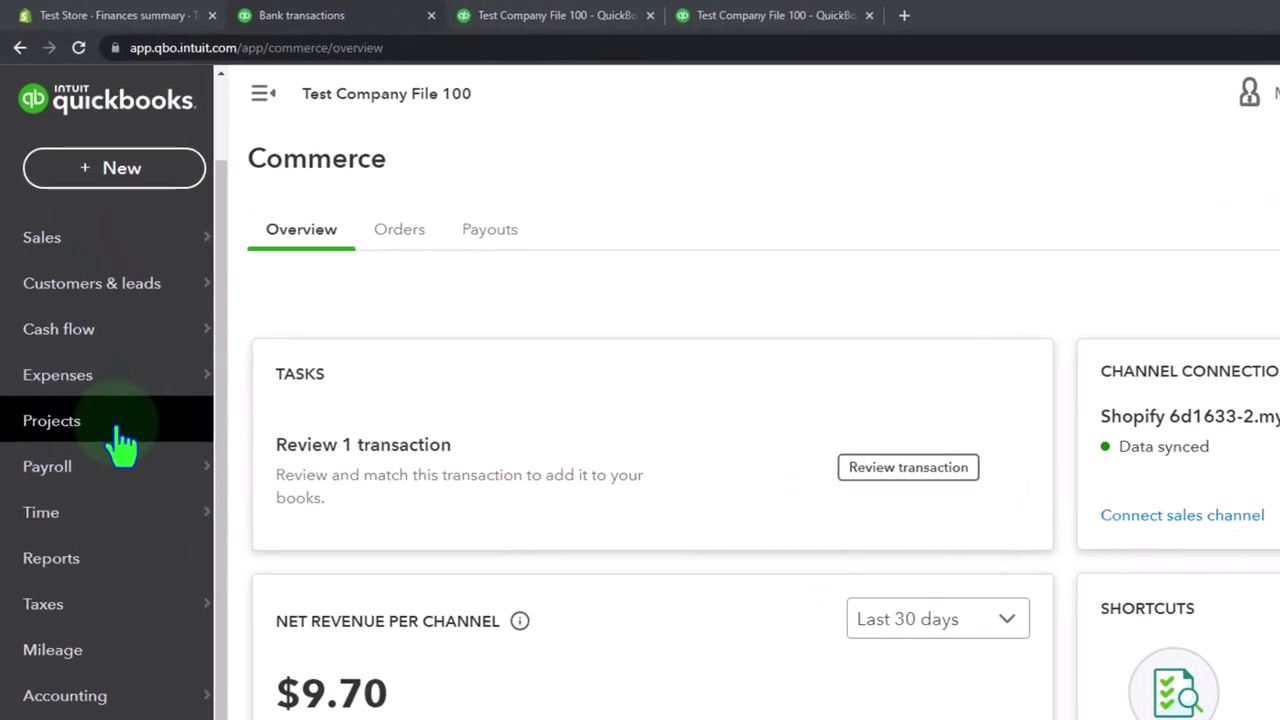
mouse_move(103, 636)
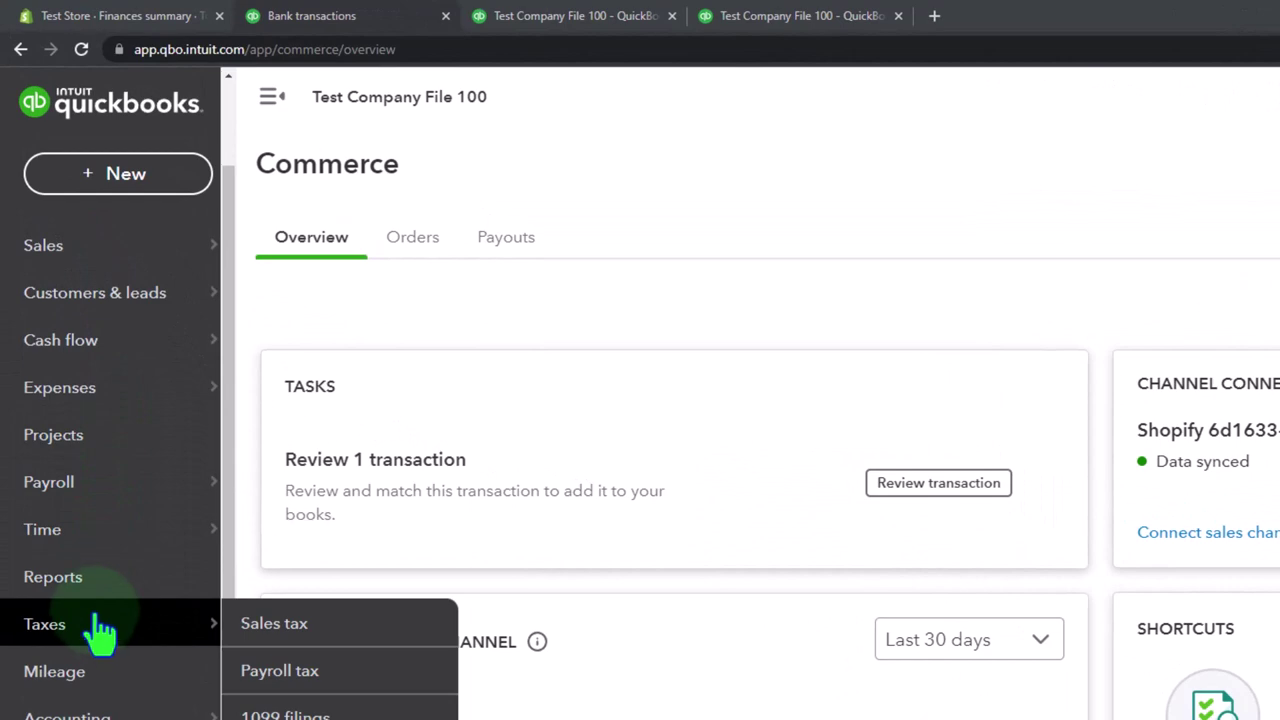
Open the Products and services list under Sales and review the listed inventory and service items.
left_click(100, 260)
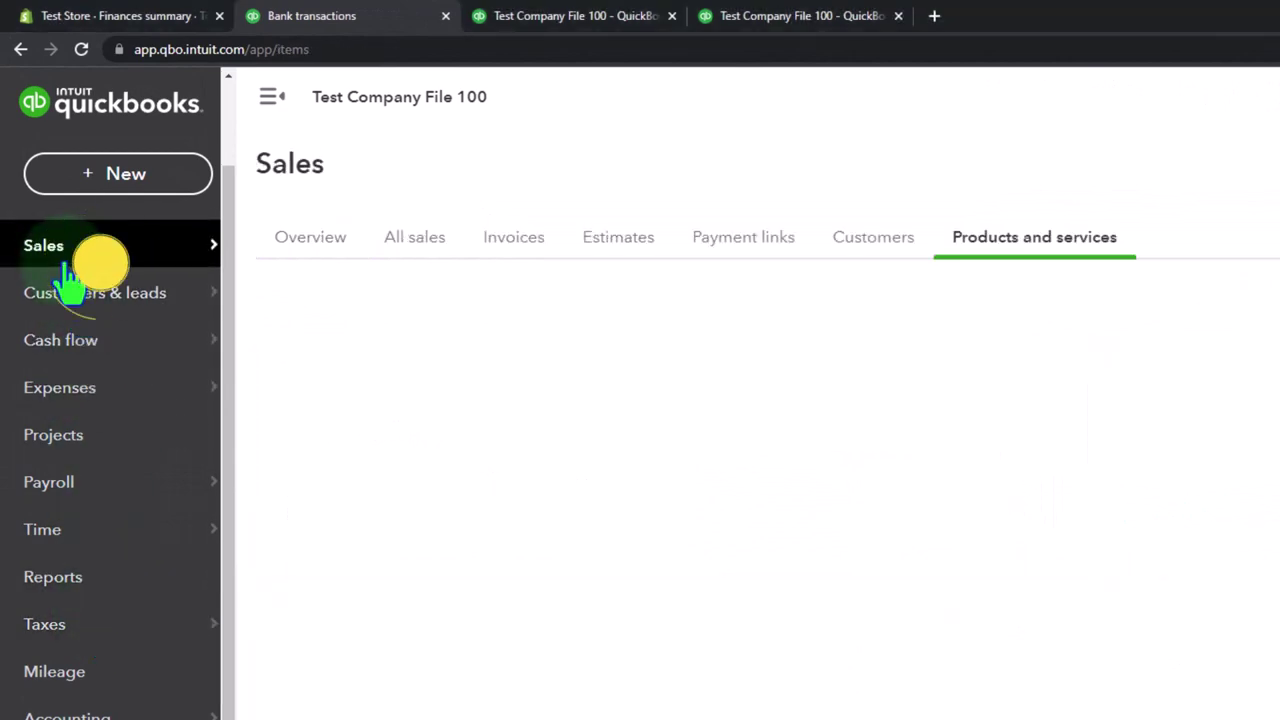
left_click(1034, 240)
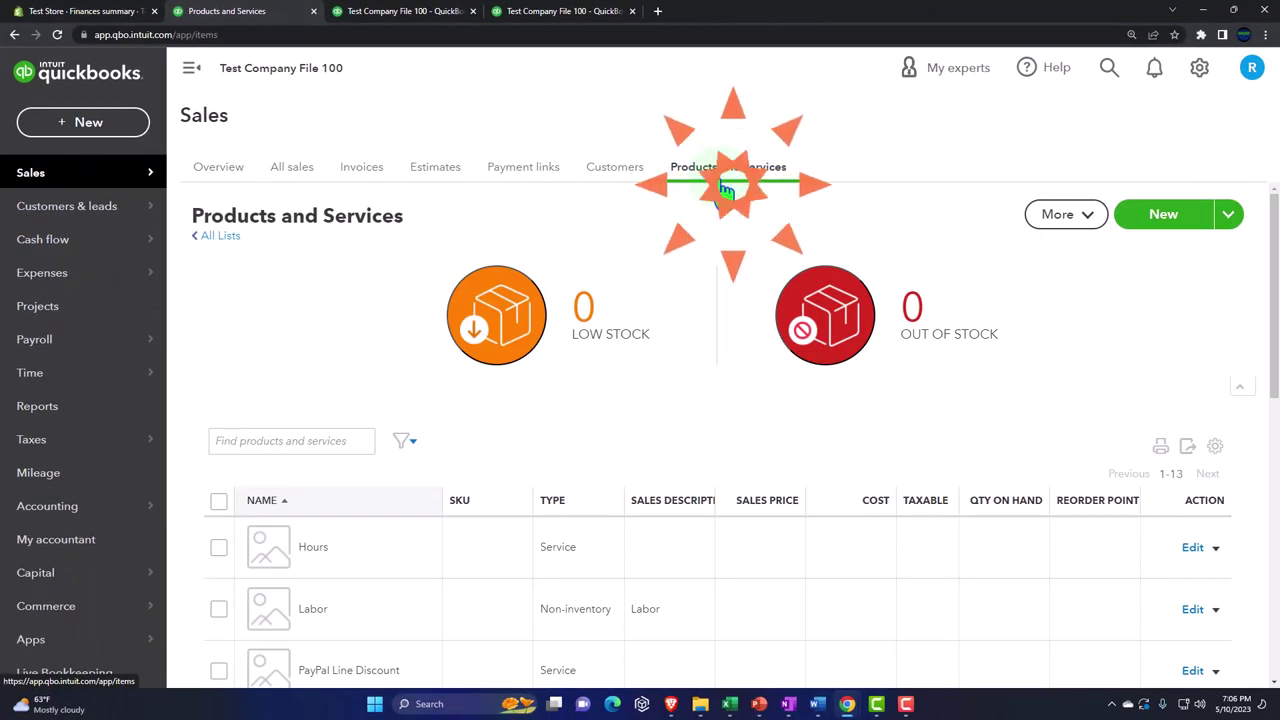
scroll(710, 330, "down", 3)
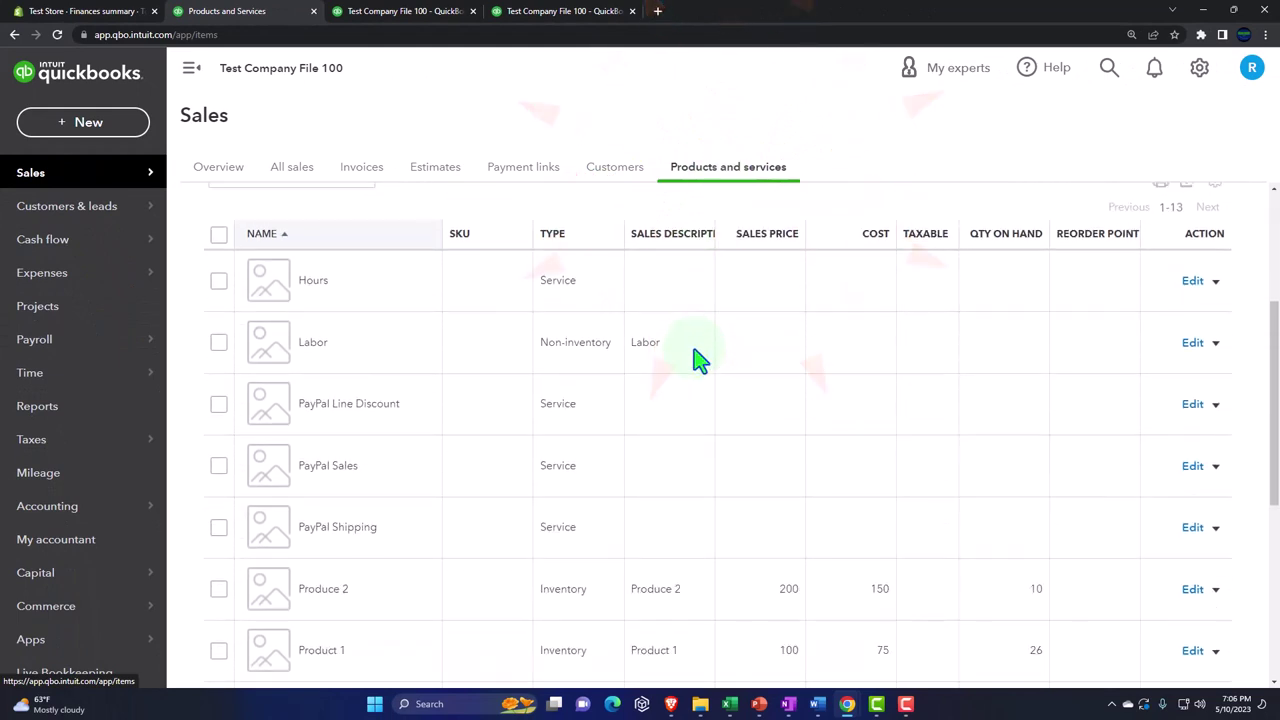
scroll(697, 360, "down", 3)
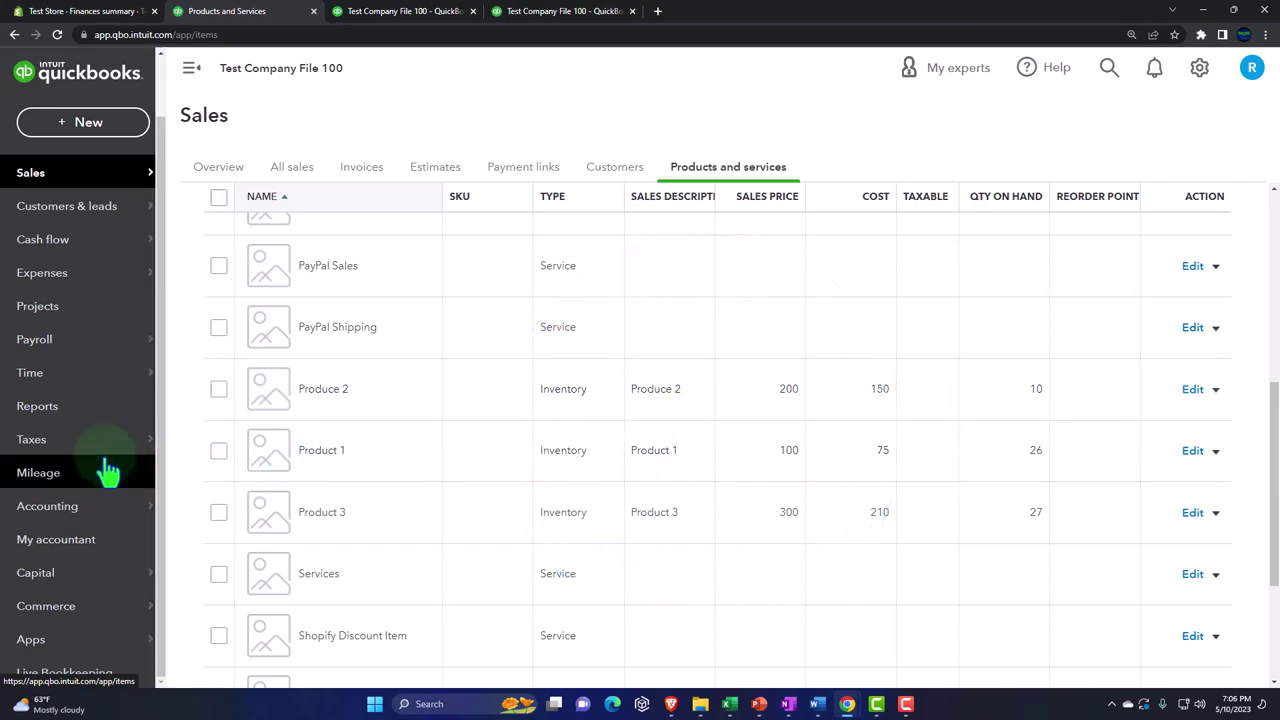
Return to the Commerce overview, collapse the navigation menu, and view the net revenue per channel.
left_click(72, 617)
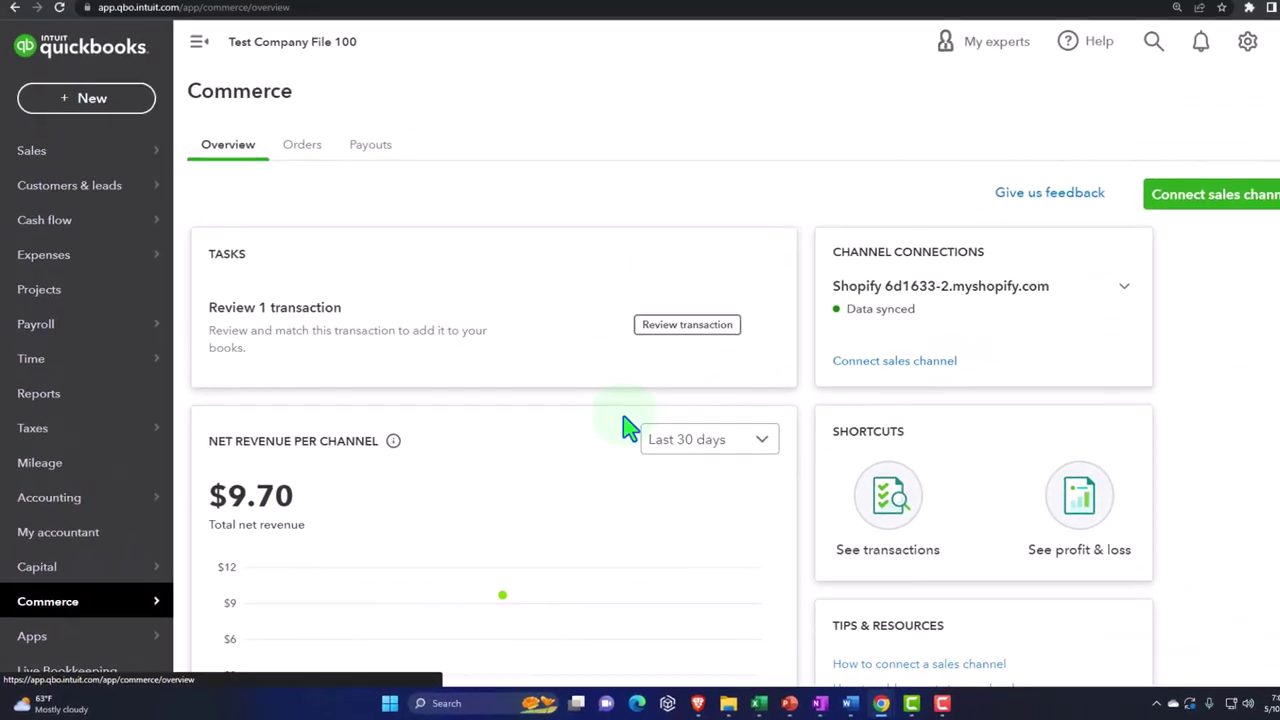
scroll(604, 437, "down", 1)
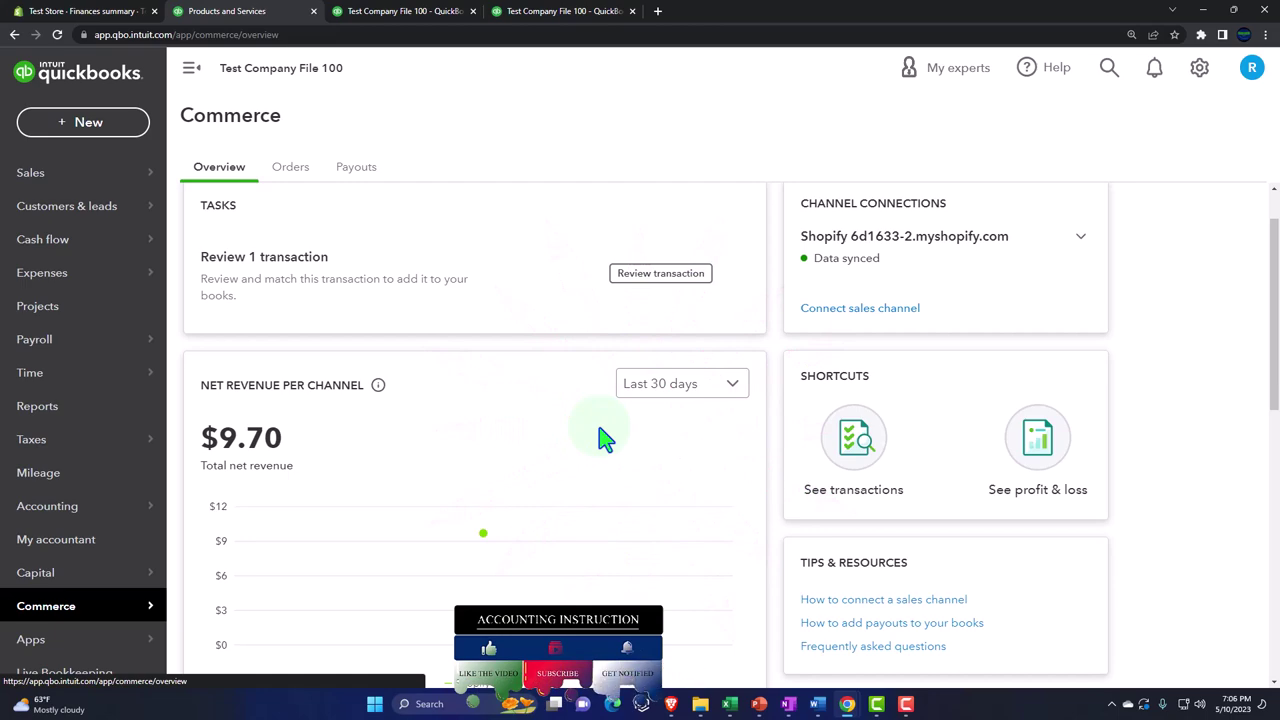
left_click(150, 565)
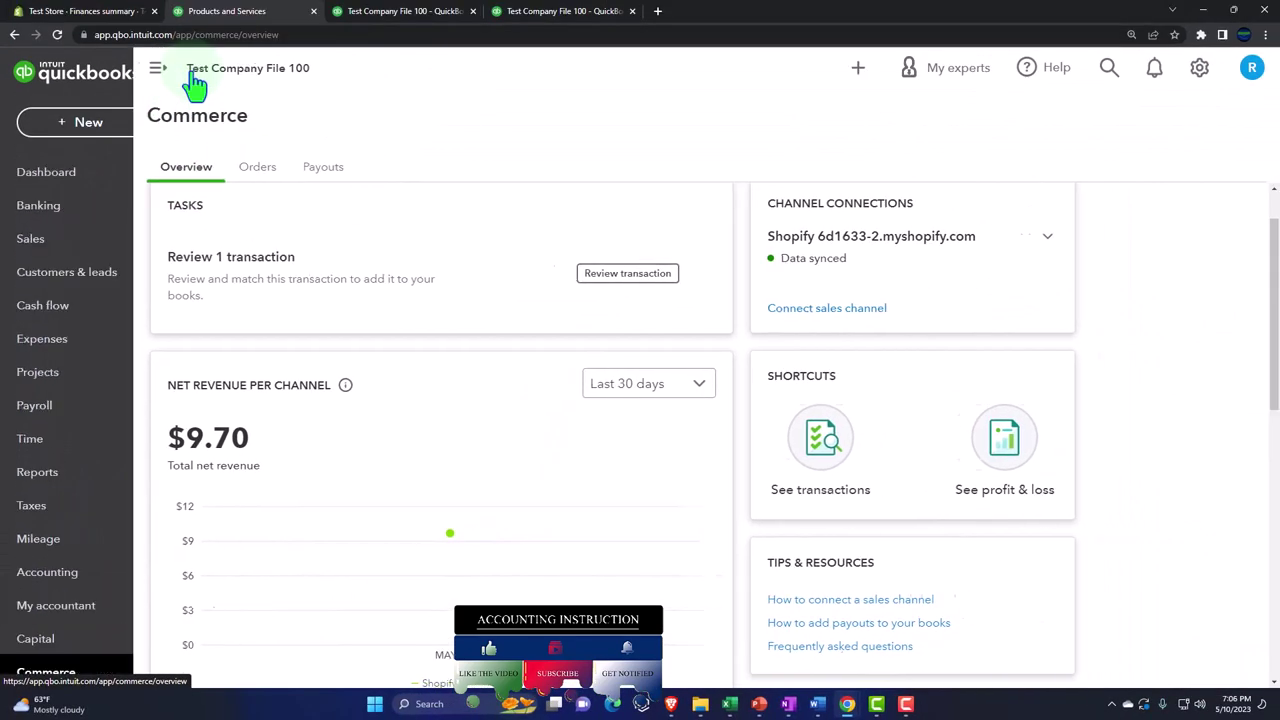
left_click(160, 70)
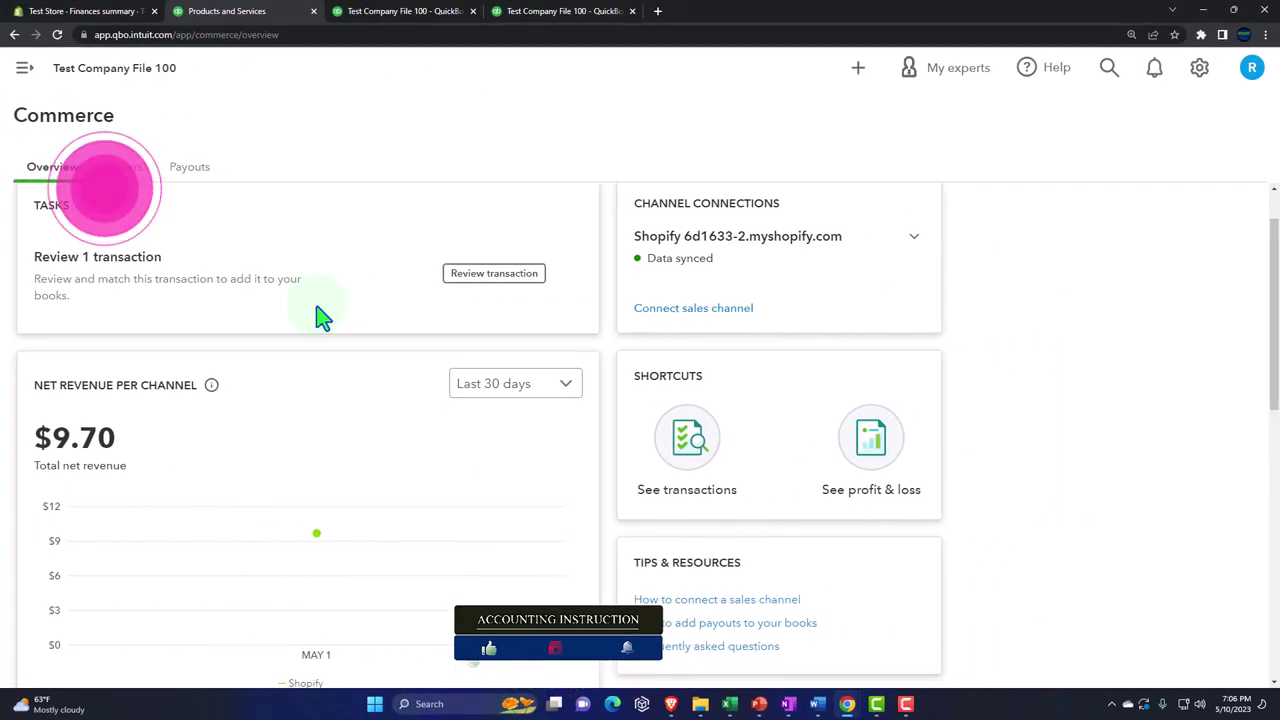
scroll(320, 318, "down", 2)
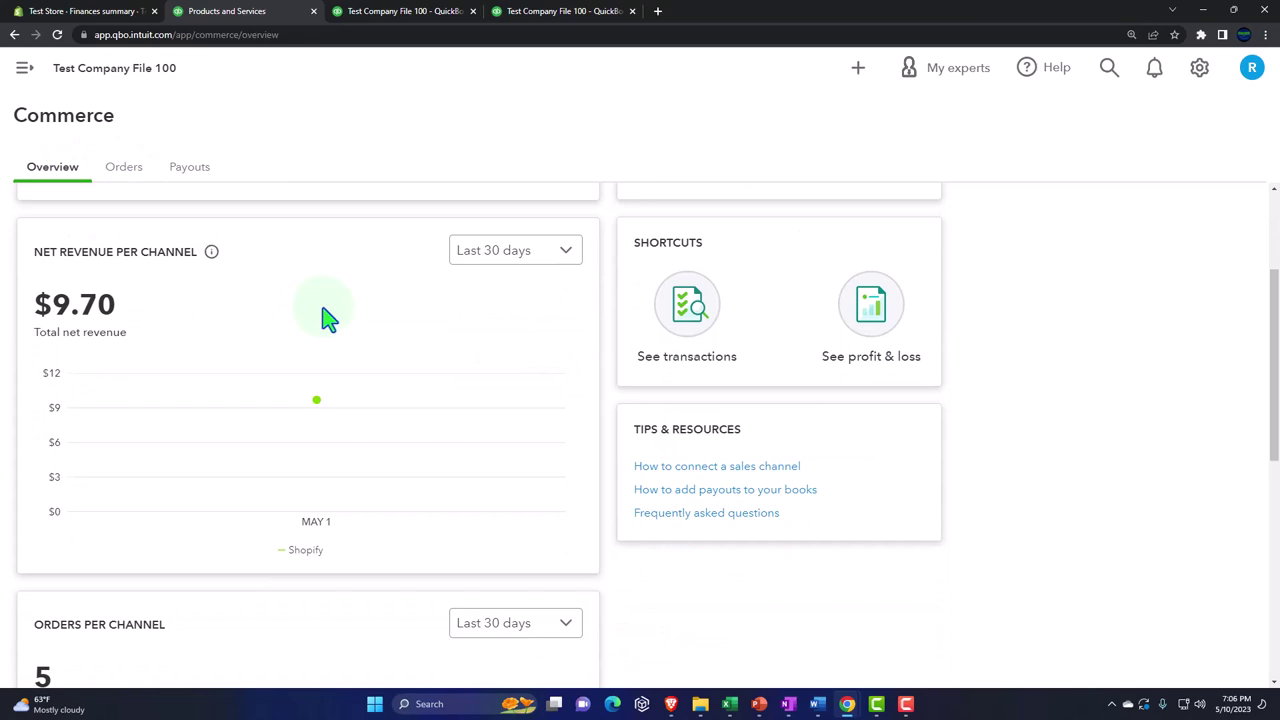
Switch to Shopify, view the month-to-date Finances page, and return to the QuickBooks Commerce overview.
left_click(90, 12)
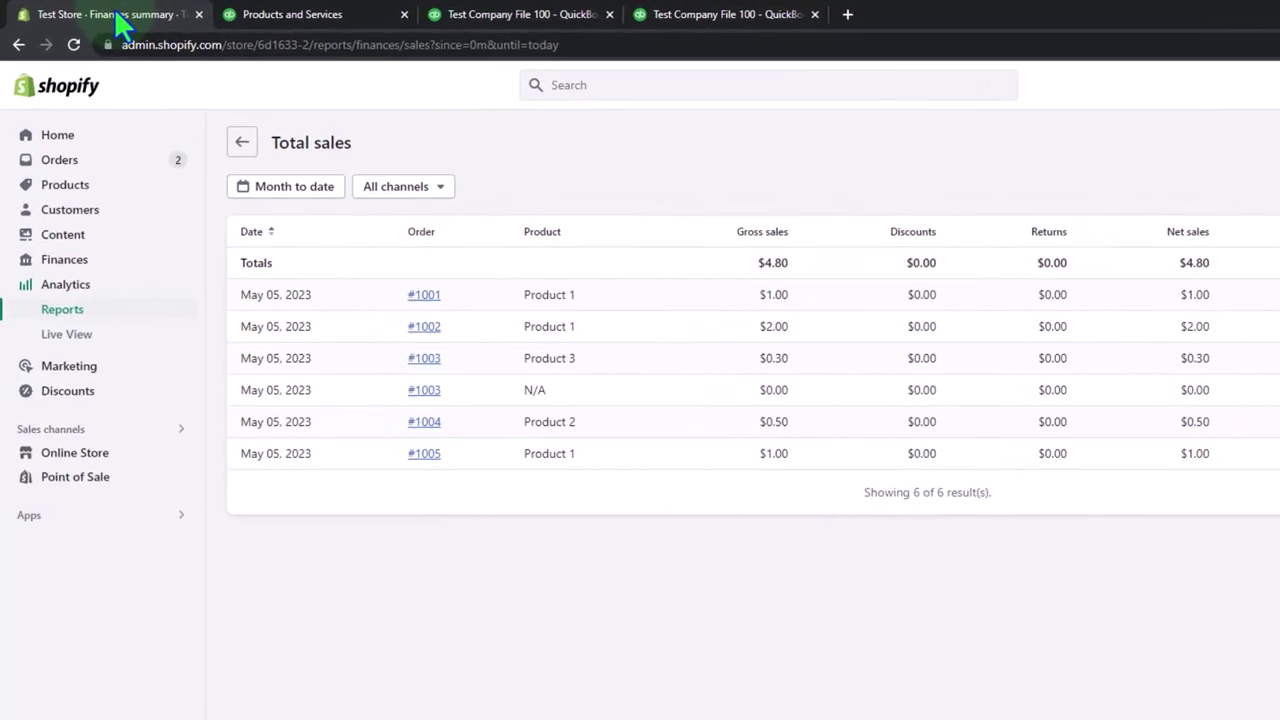
left_click(87, 264)
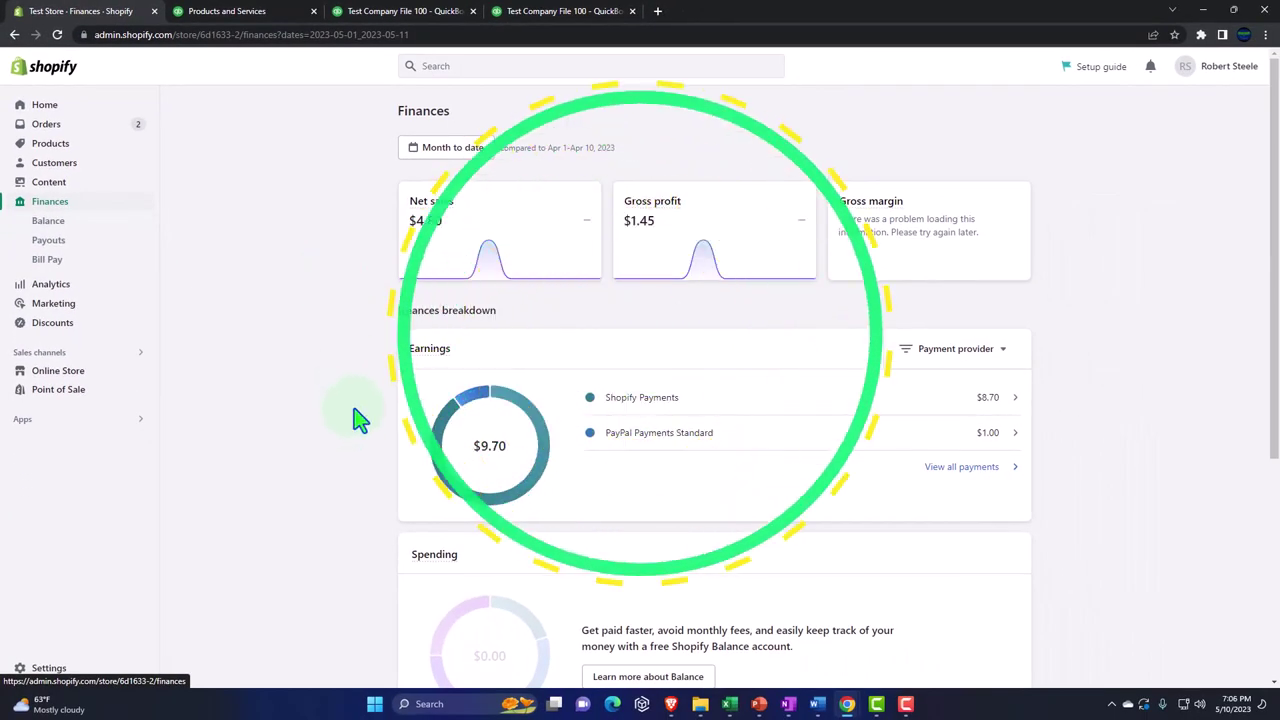
left_click(230, 15)
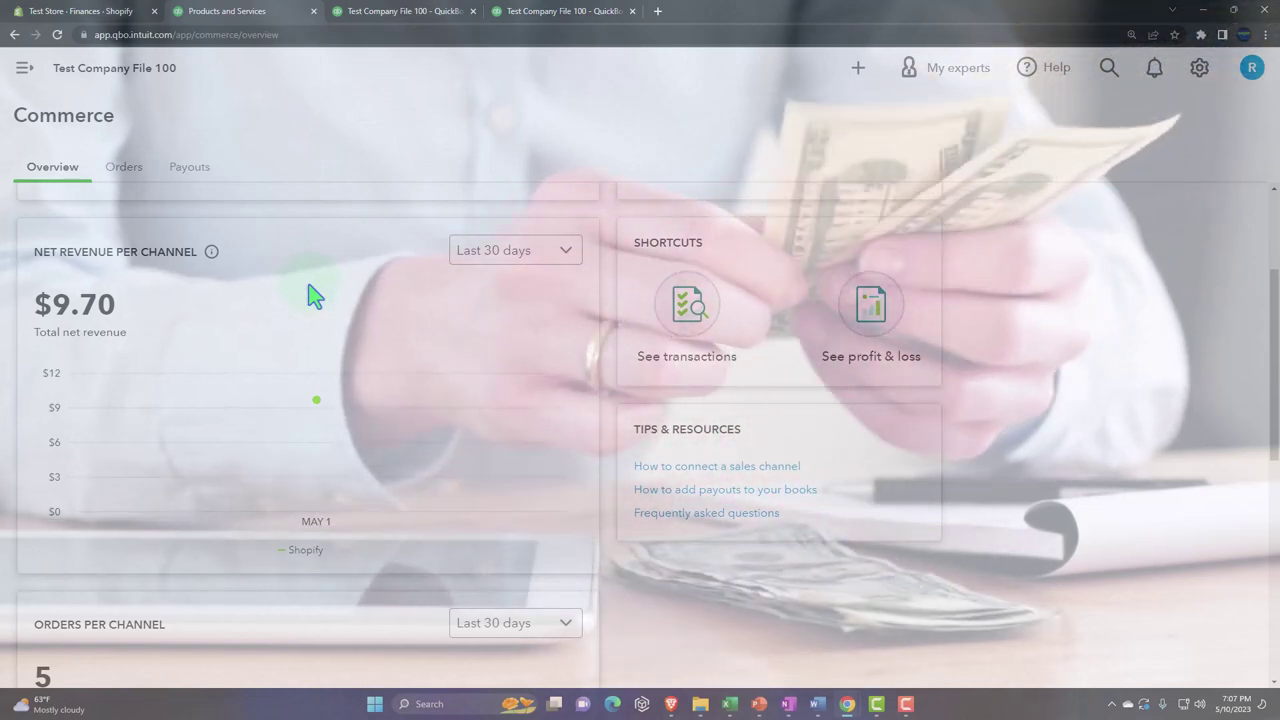
Review the rest of the Commerce overview and open the list of Shopify sales orders.
key("ctrl+minus")
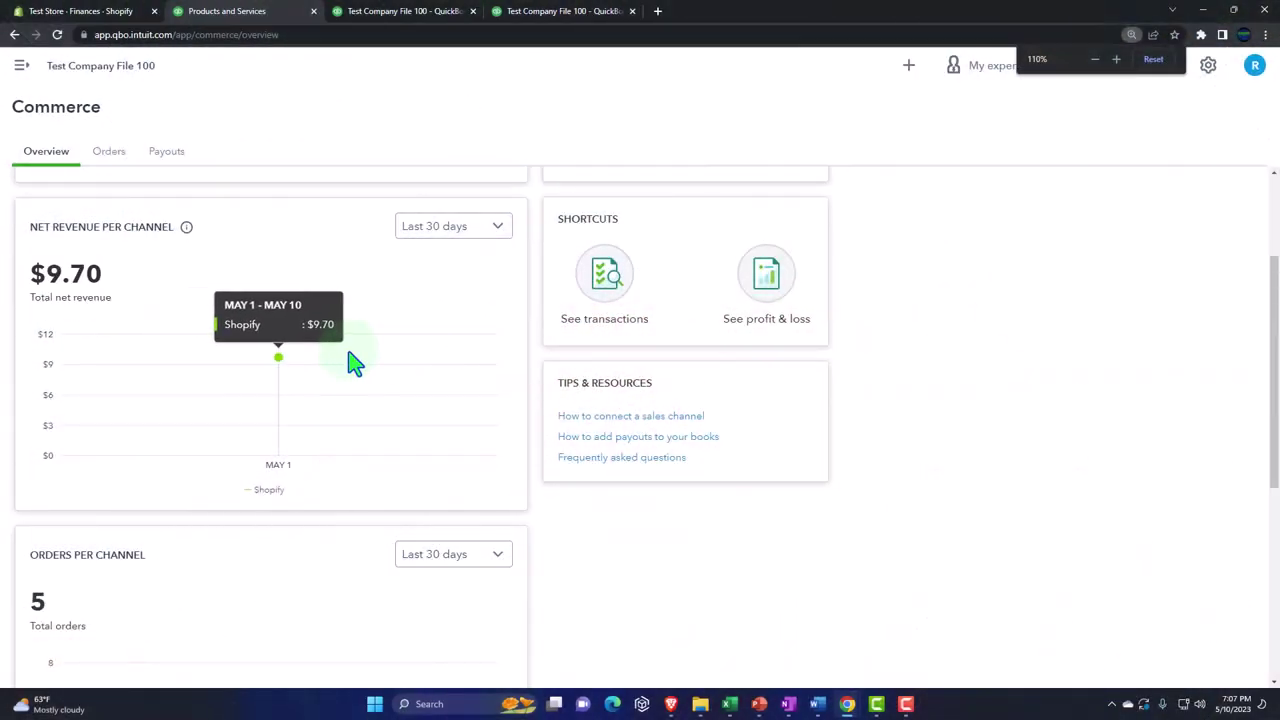
scroll(765, 543, "down", 5)
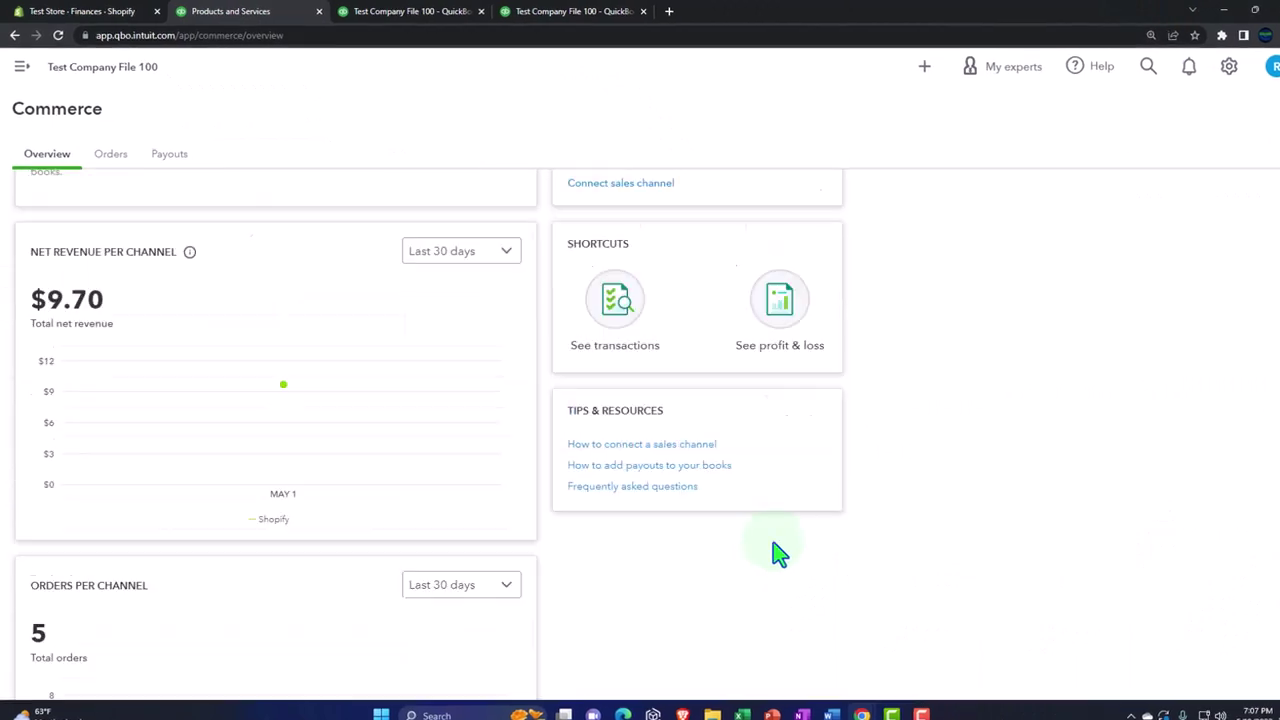
scroll(780, 555, "up", 2)
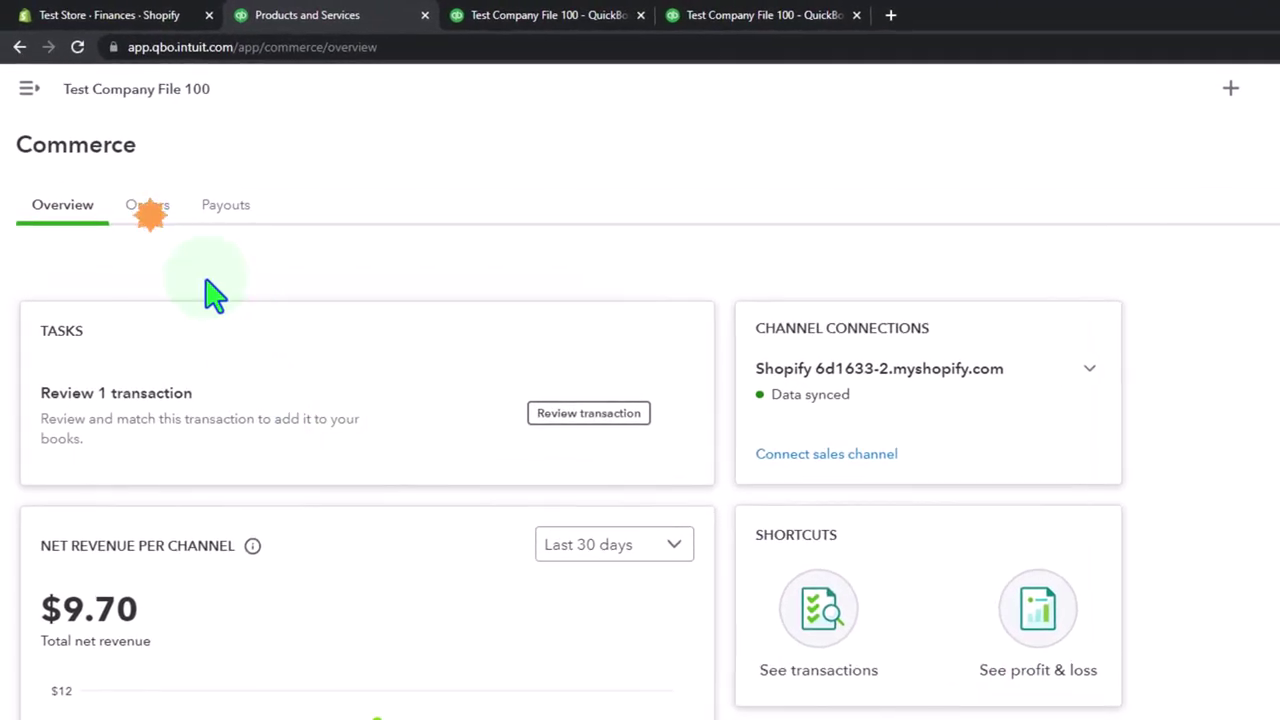
left_click(155, 218)
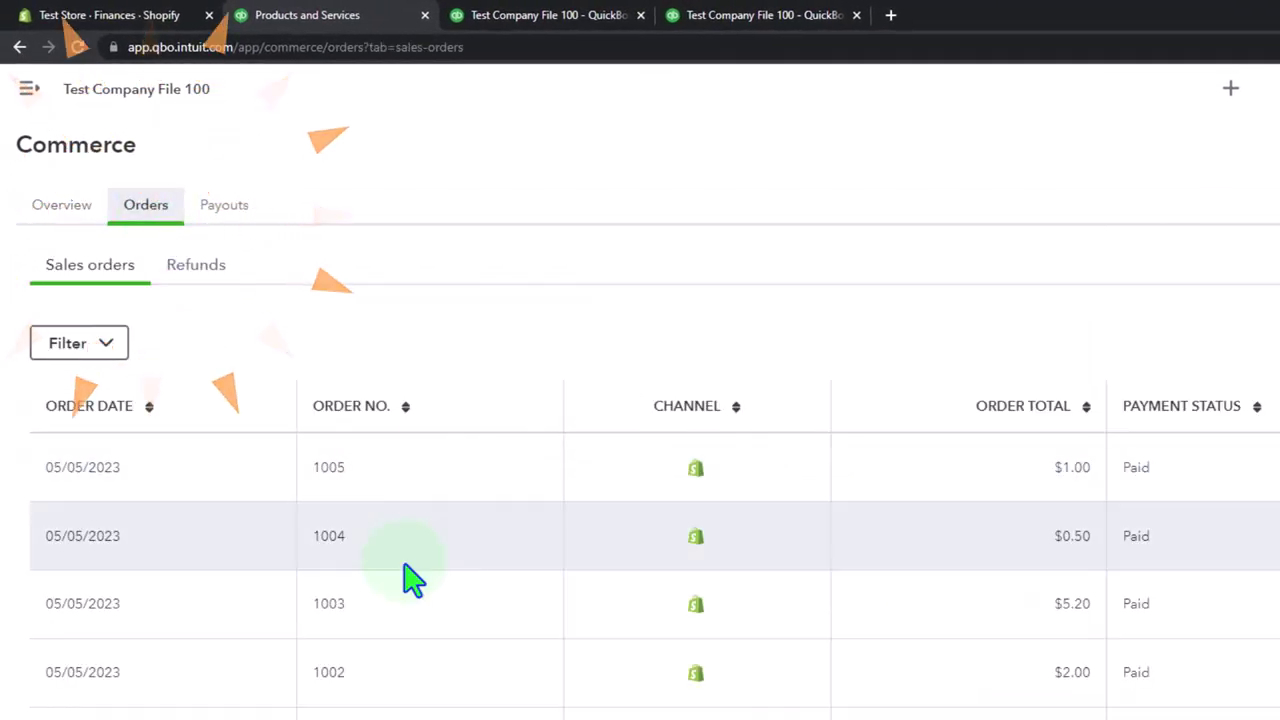
left_click(405, 568)
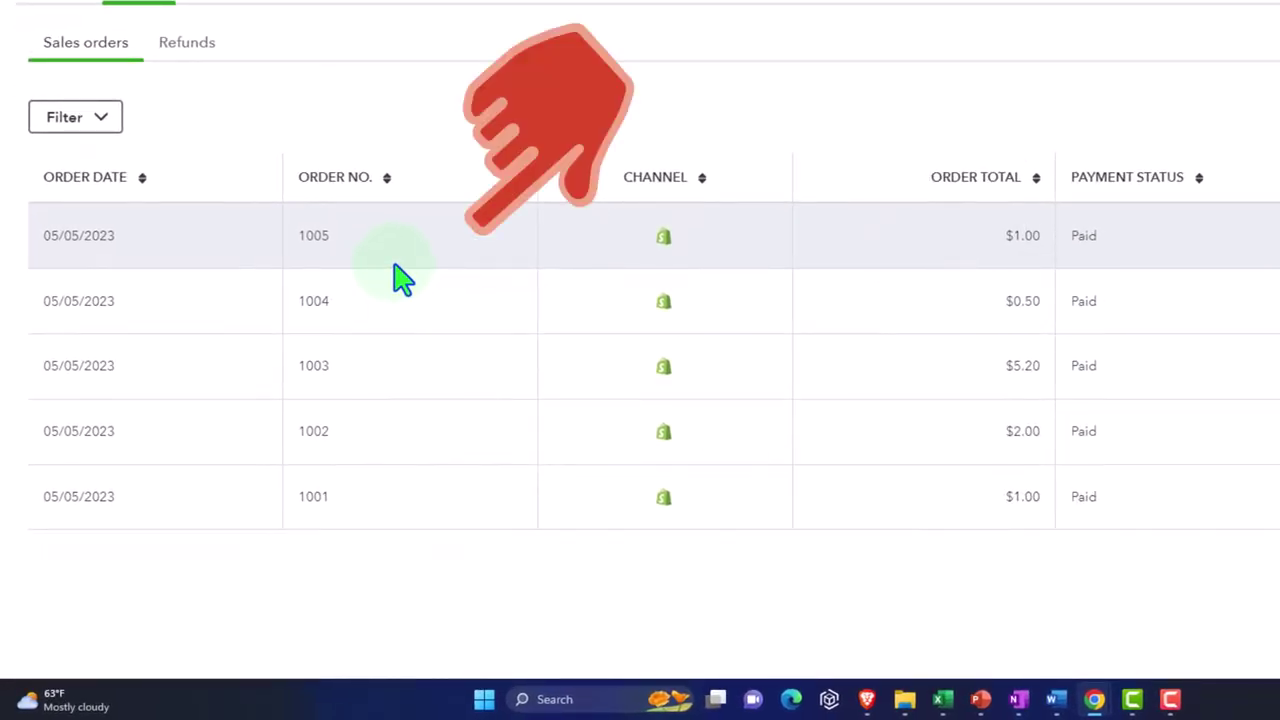
Expand the navigation menu to view the transaction types for new entries, and collapse it without creating one.
left_click(24, 32)
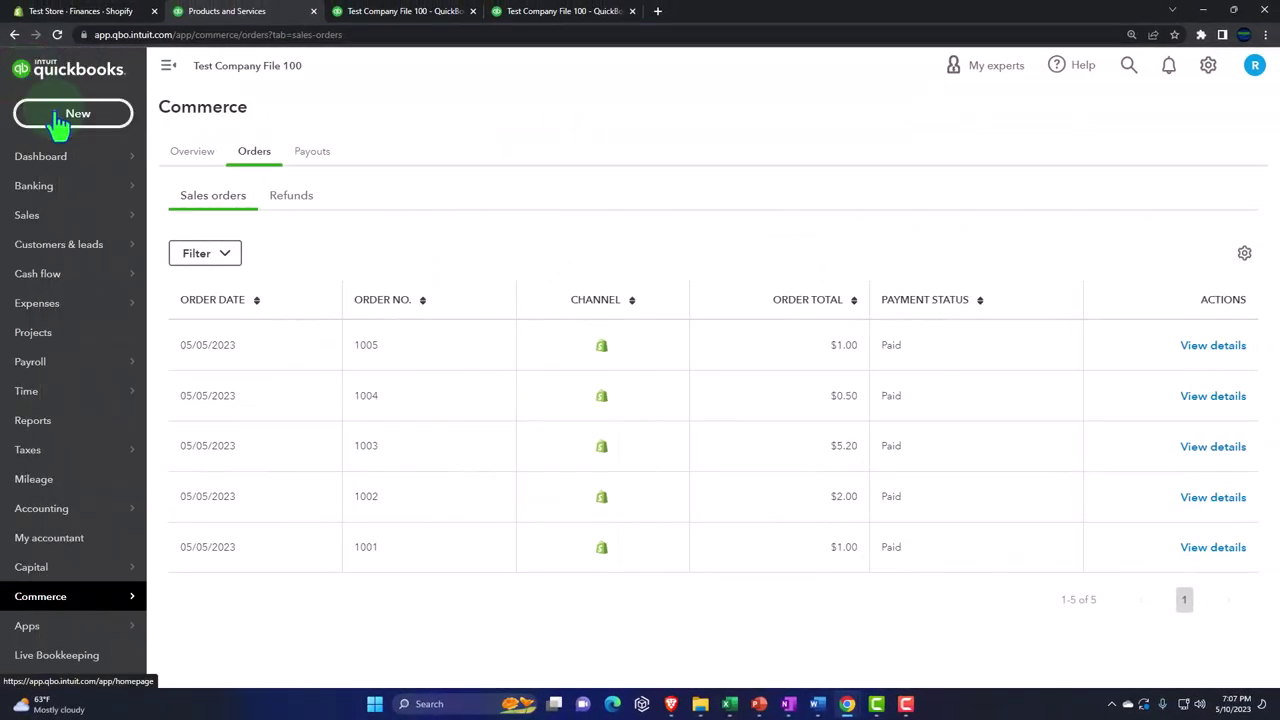
left_click(62, 116)
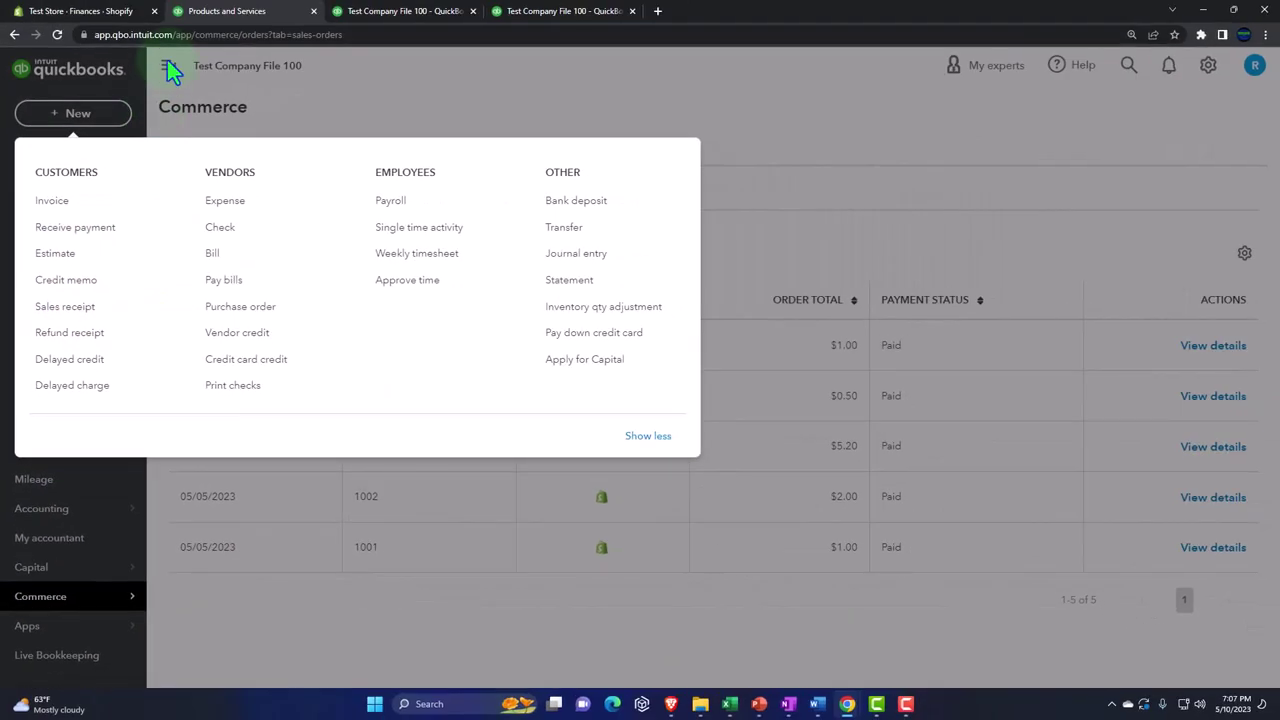
left_click(170, 68)
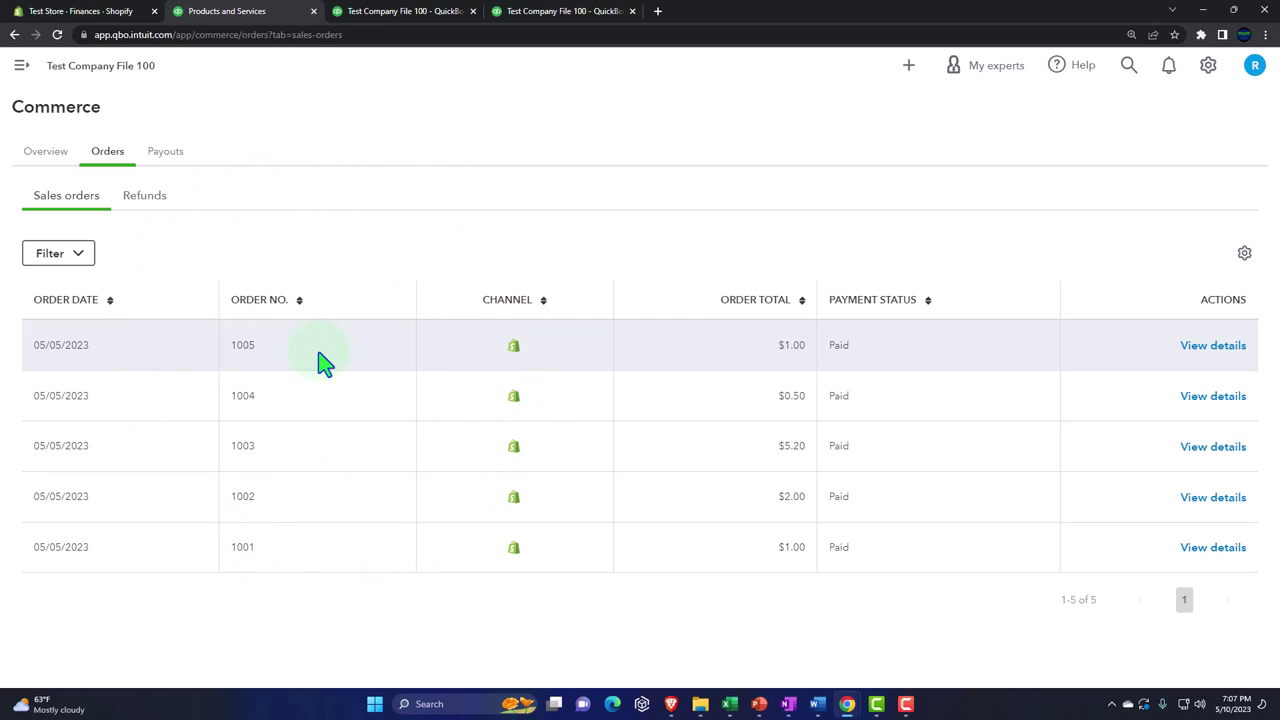
Open the Commerce payouts list, view the details of the 05/08/2023 Shopify payout, and close them.
left_click(165, 153)
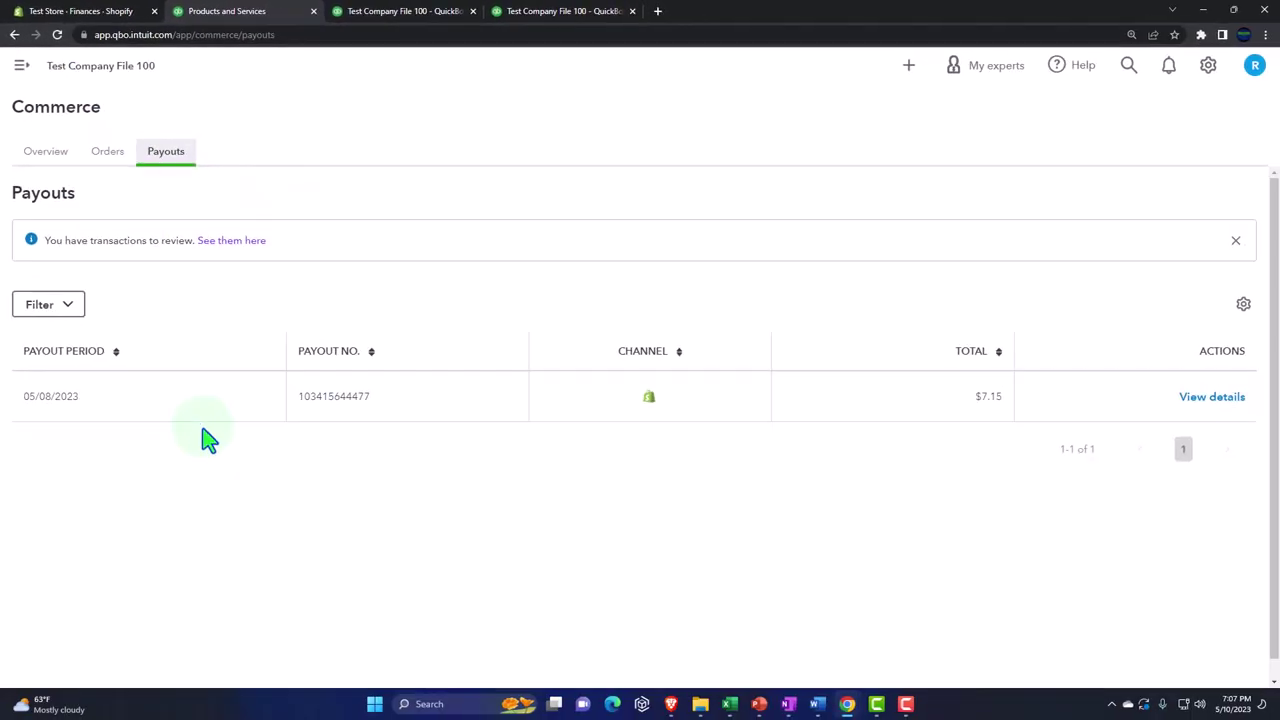
left_click(22, 70)
mouse_move(60, 610)
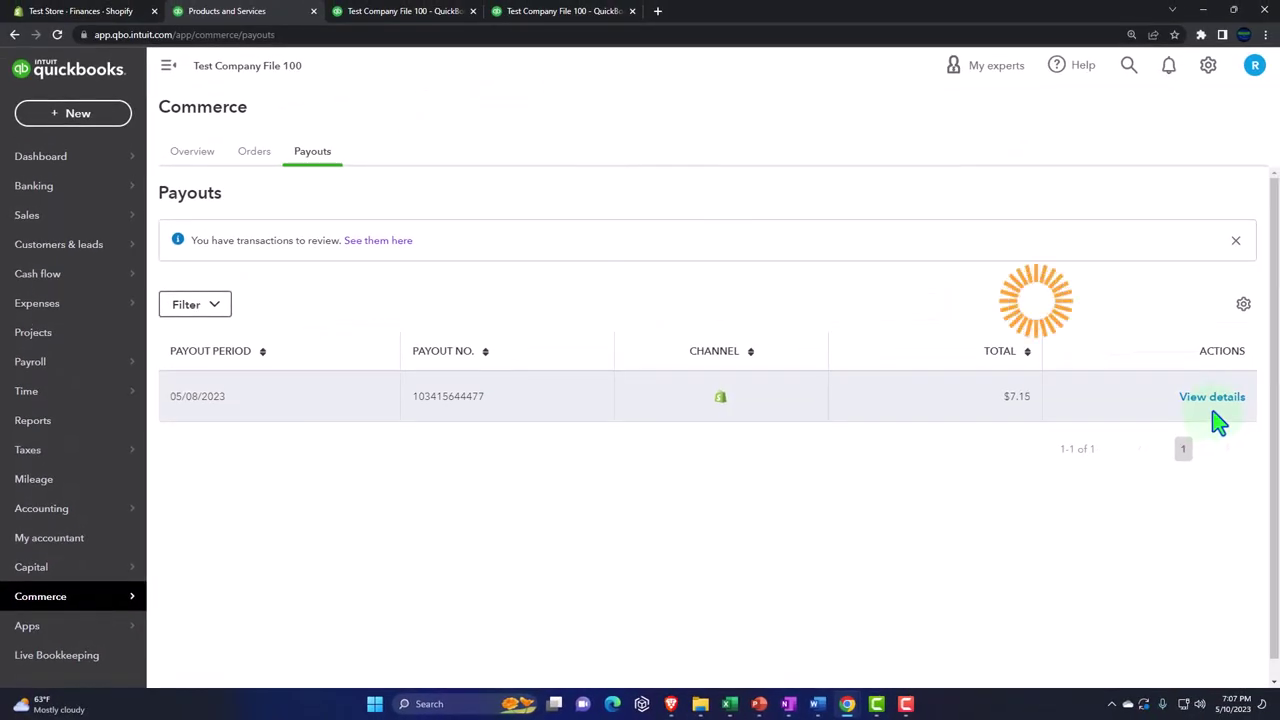
left_click(1212, 410)
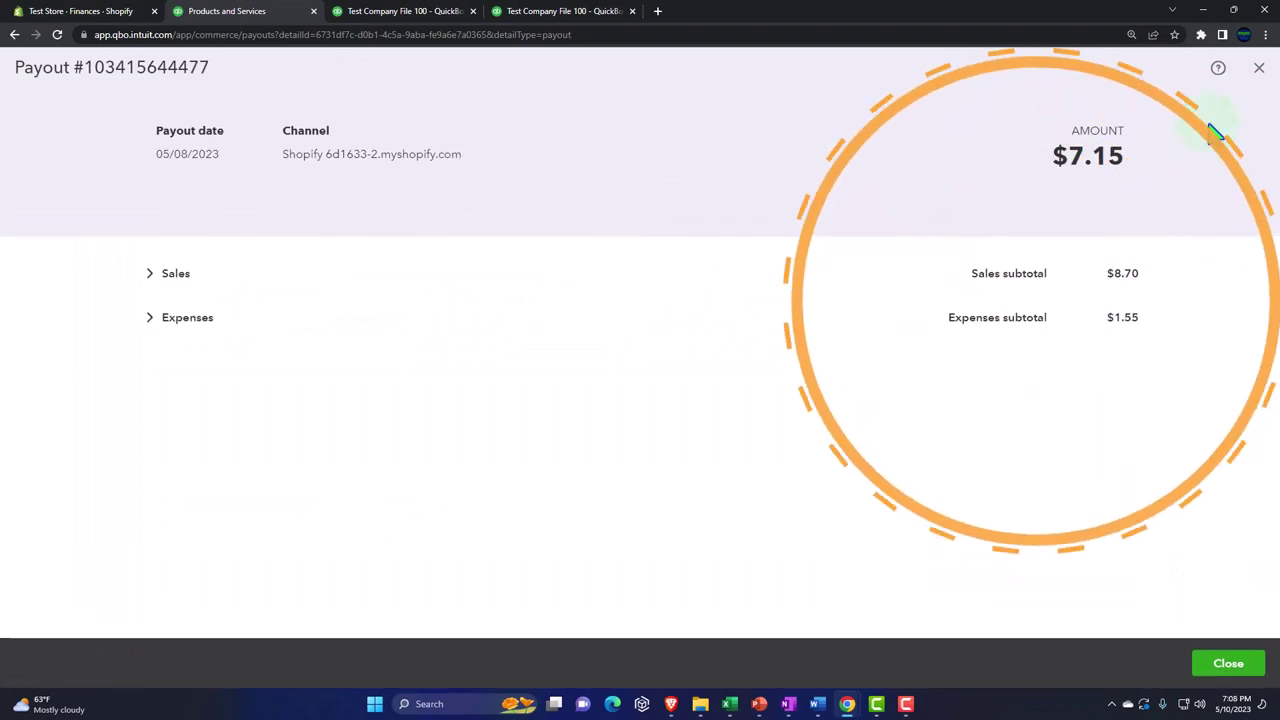
left_click(1258, 68)
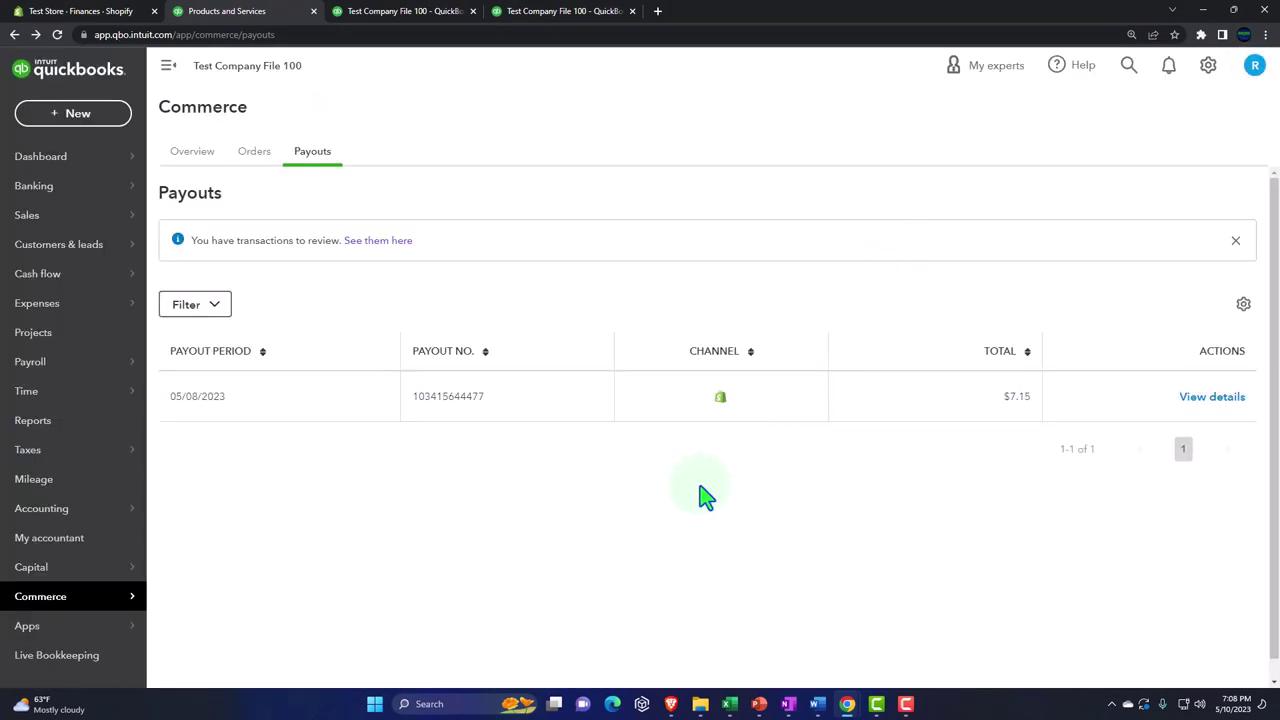
Open the Shopify app transactions for review and examine the 05/09/2023 Shopify Commerce entry's category and amount received.
left_click(380, 241)
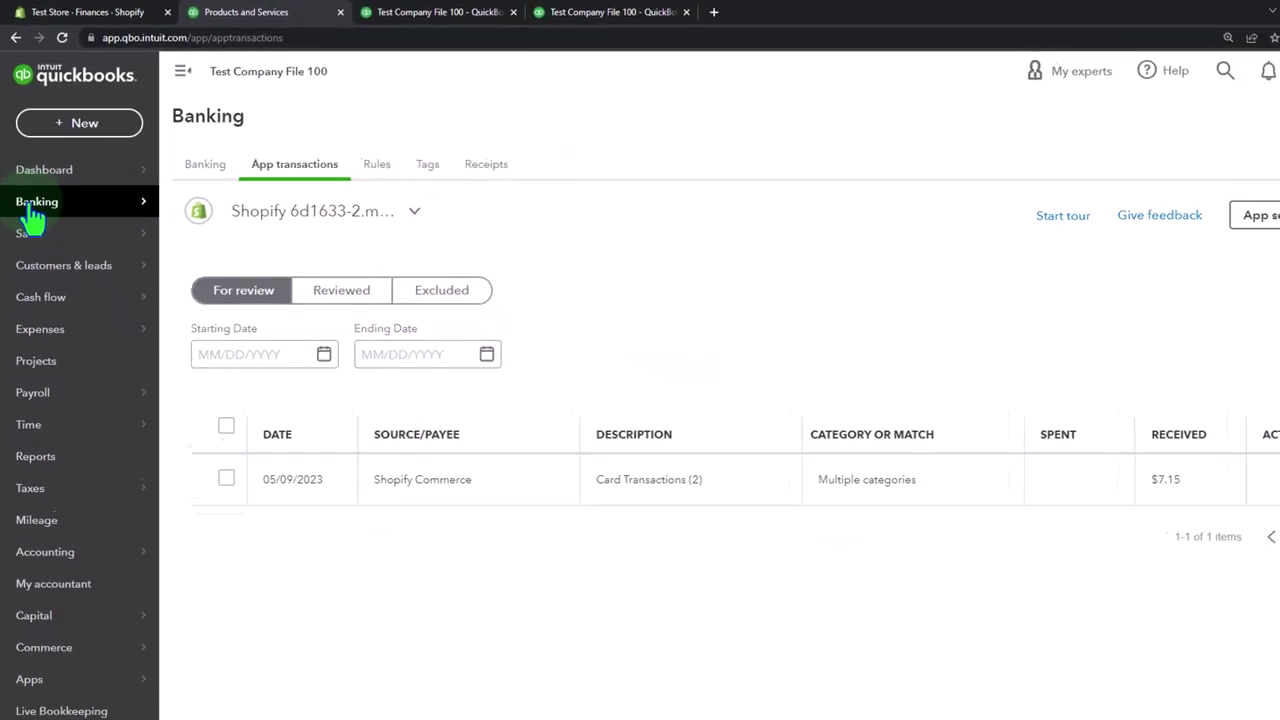
mouse_move(33, 218)
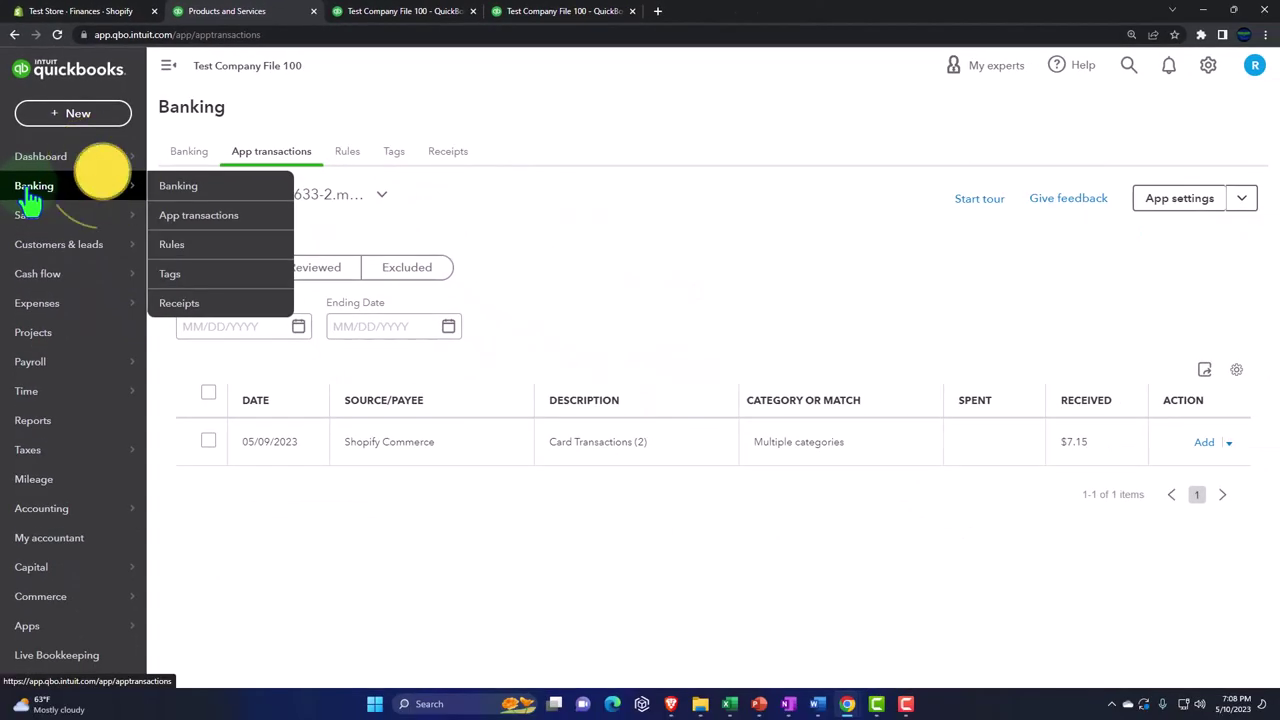
left_click(283, 165)
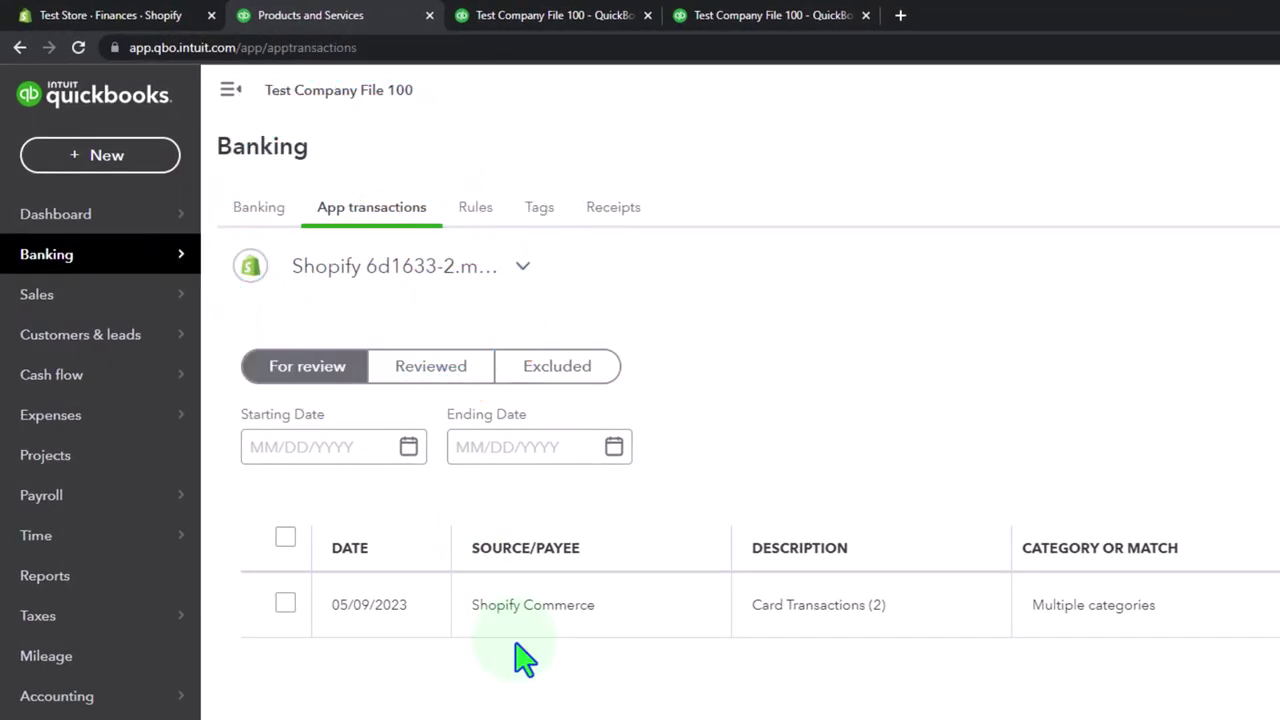
left_click(522, 548)
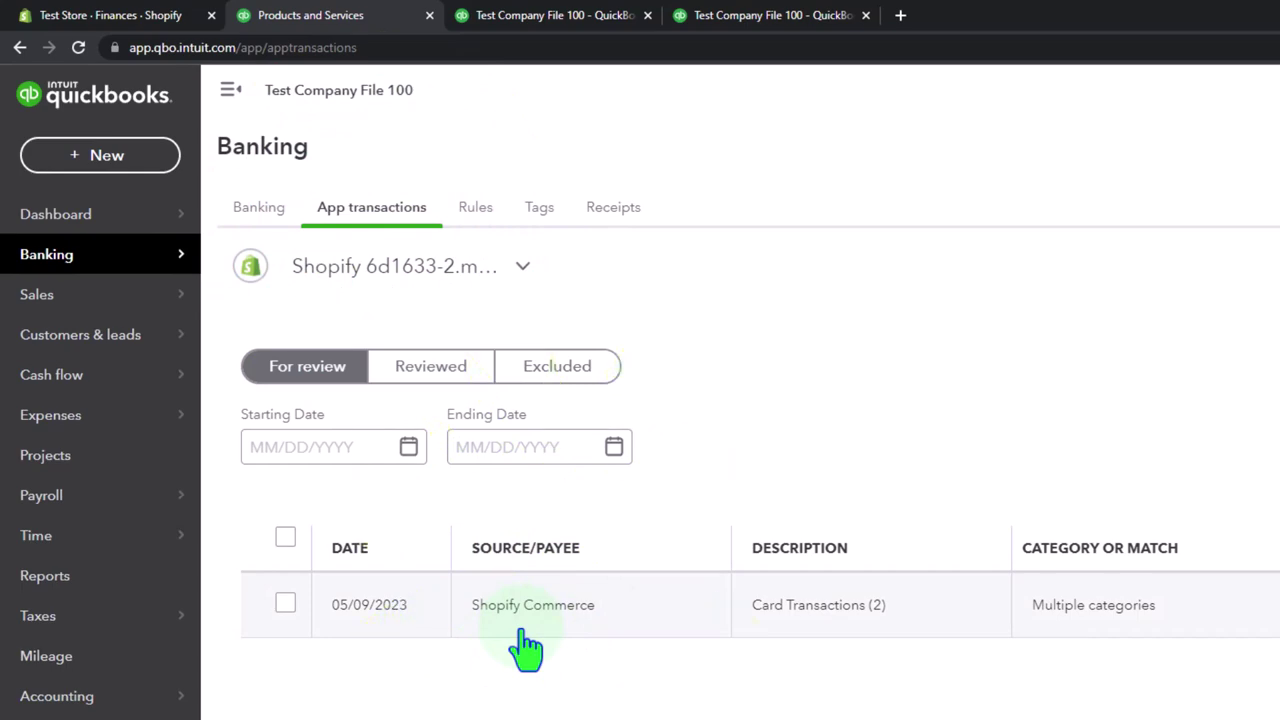
left_click(1217, 625)
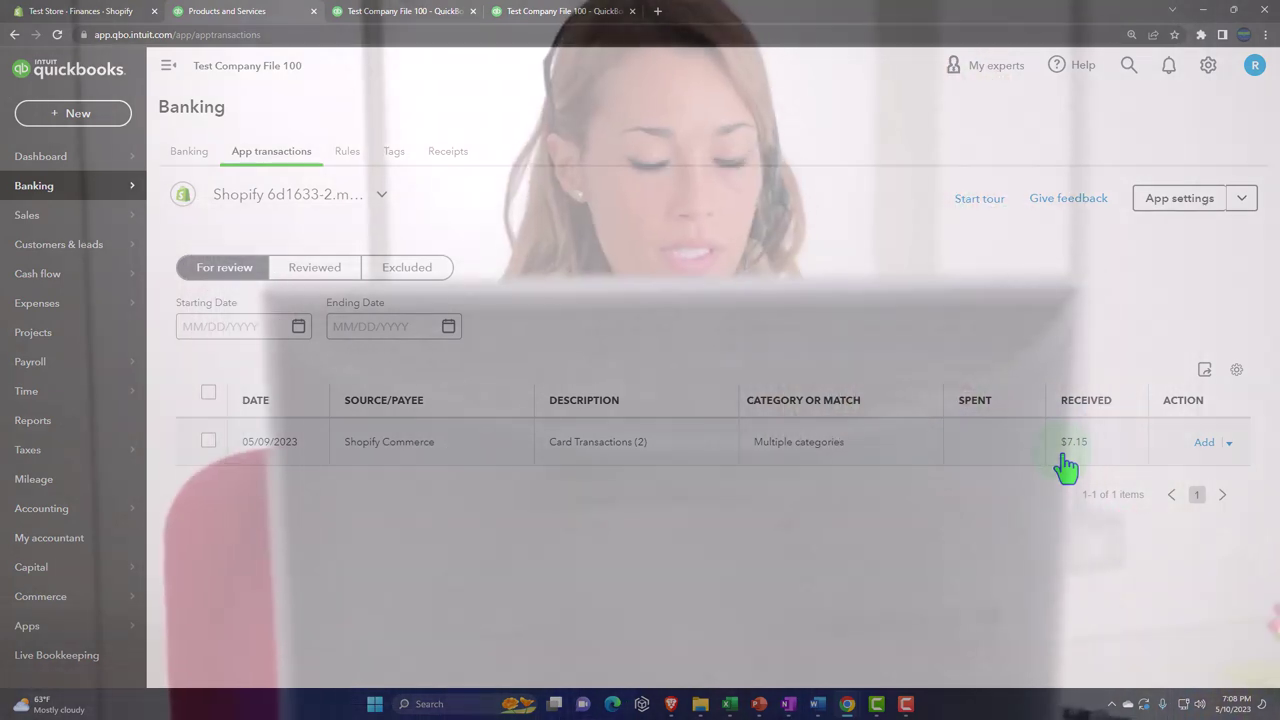
left_click(1066, 460)
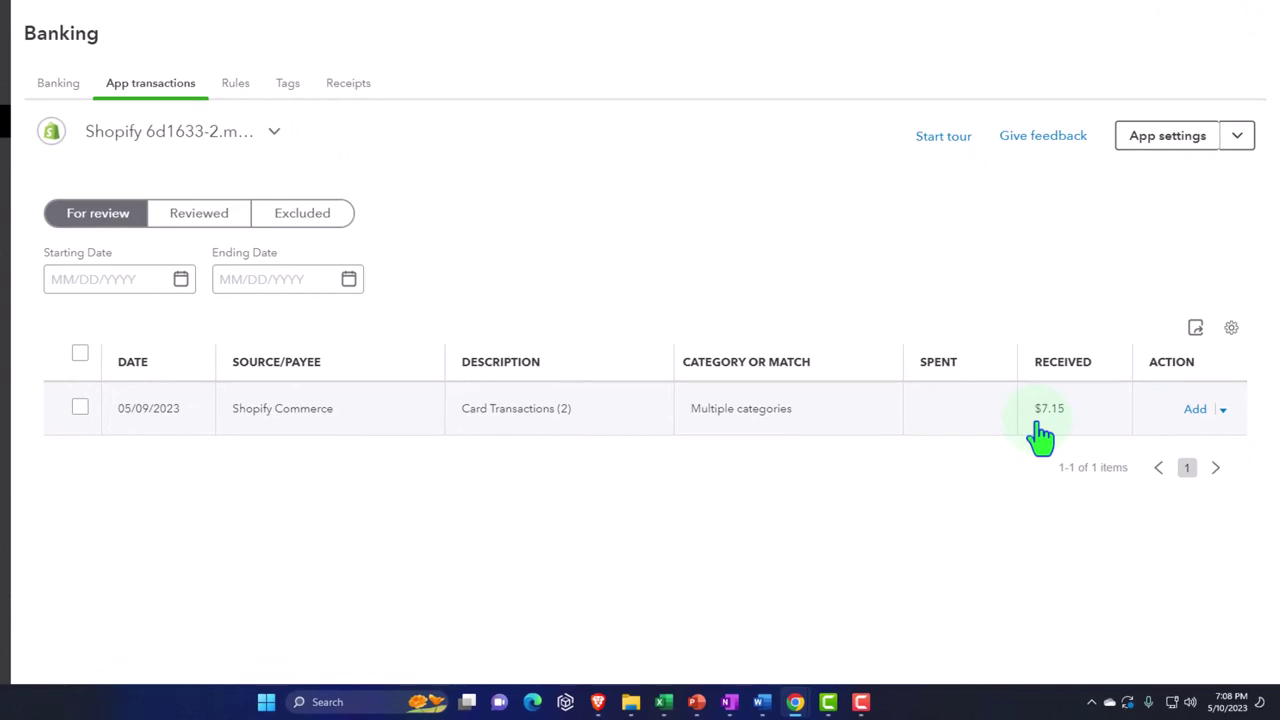
left_click(1040, 432)
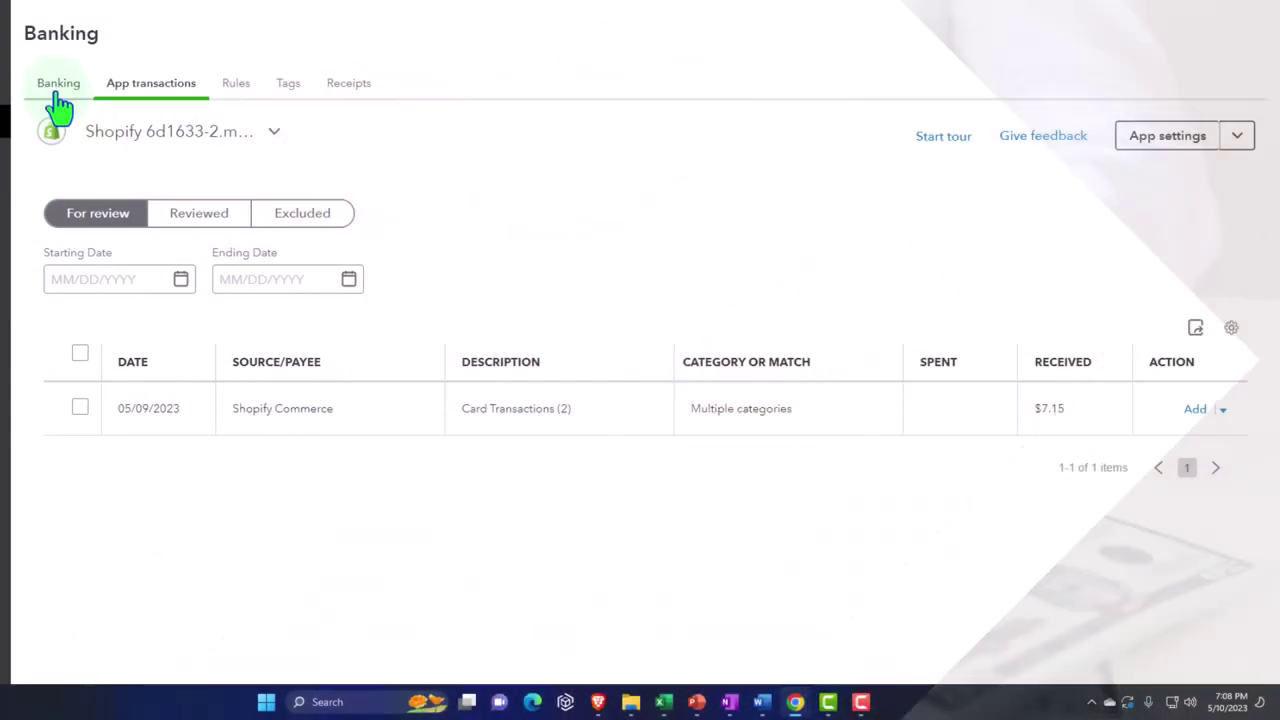
Check the PayPal Bank feed and Shopify's Finances page, and switch to PowerPoint's Methods to Get Sales Data in QBO slide.
left_click(57, 95)
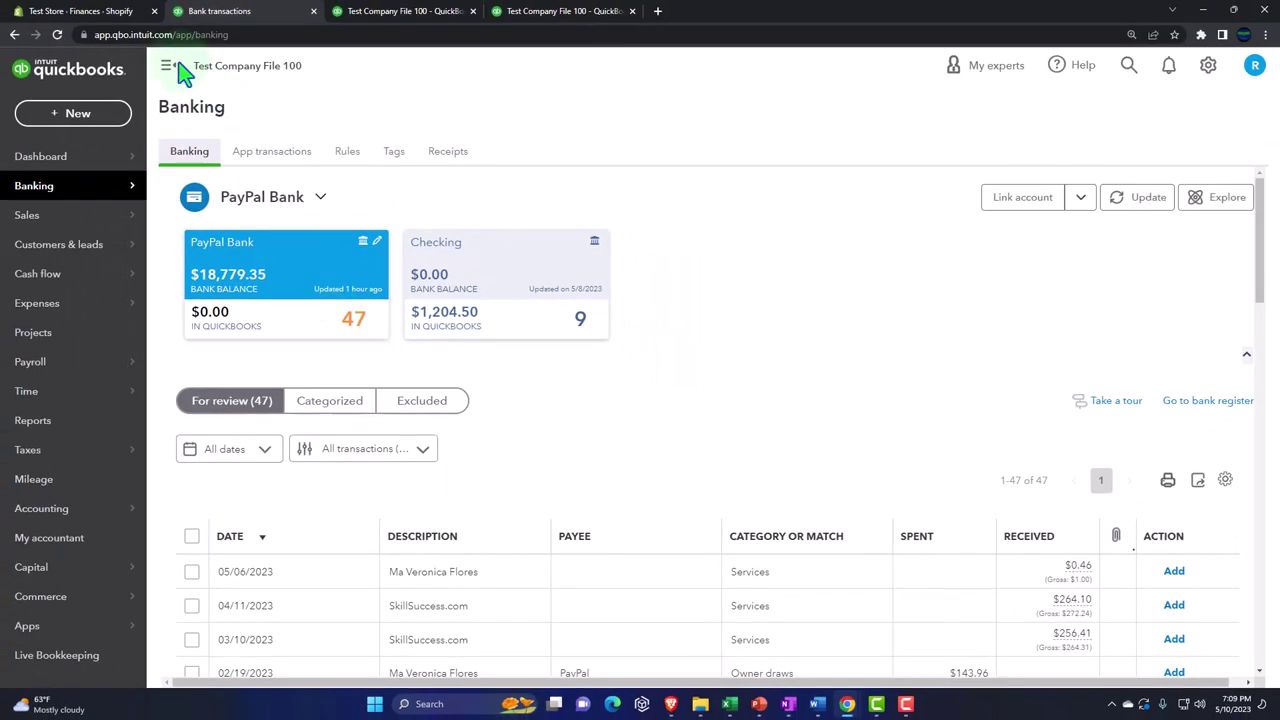
left_click(94, 12)
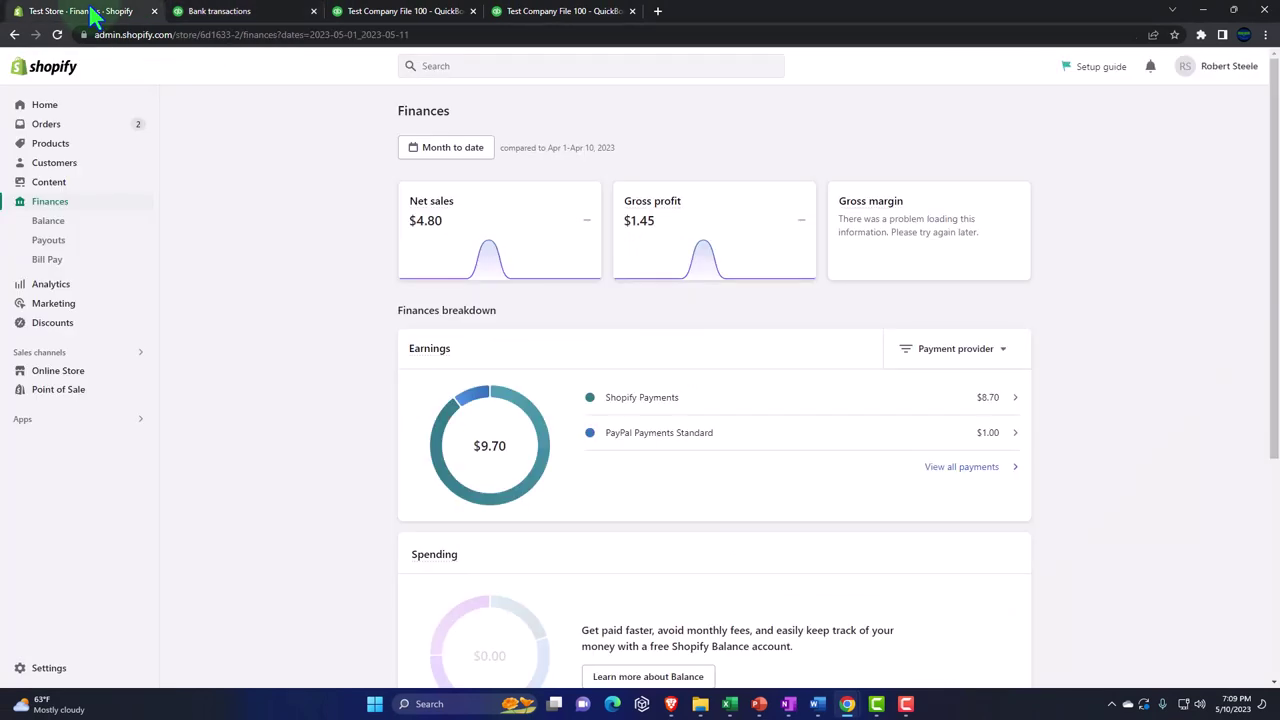
left_click(212, 14)
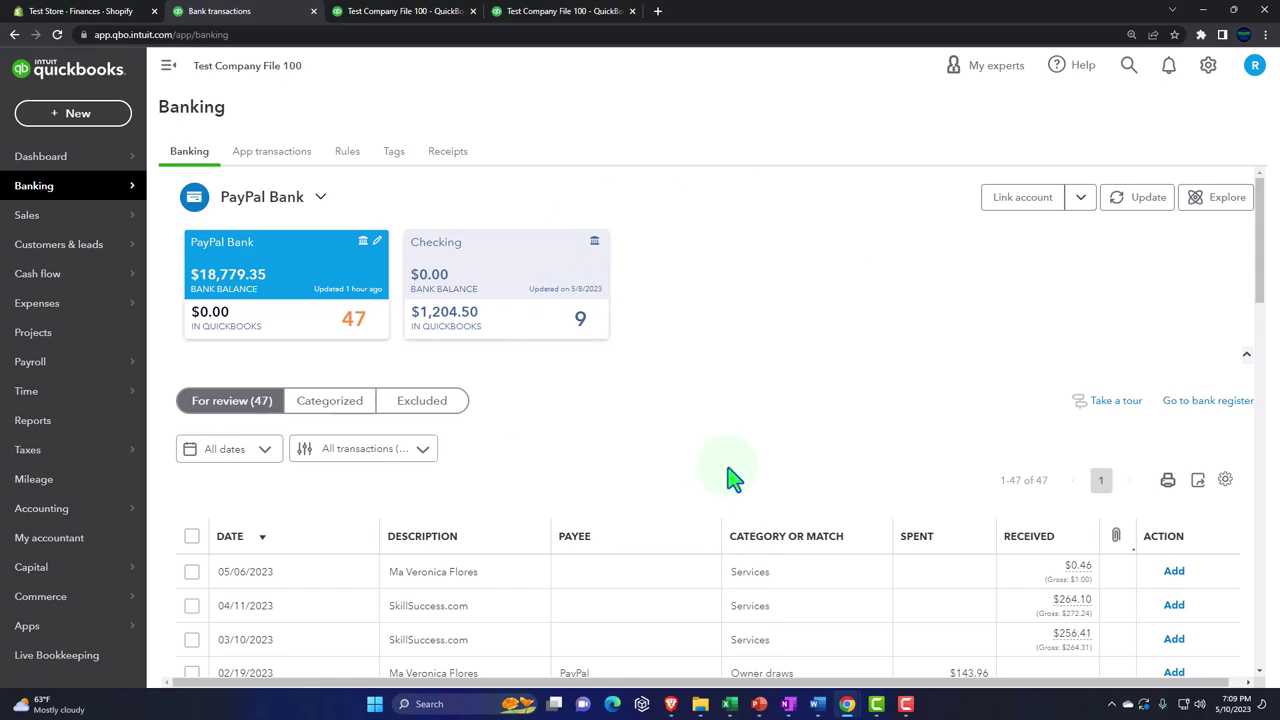
left_click(759, 704)
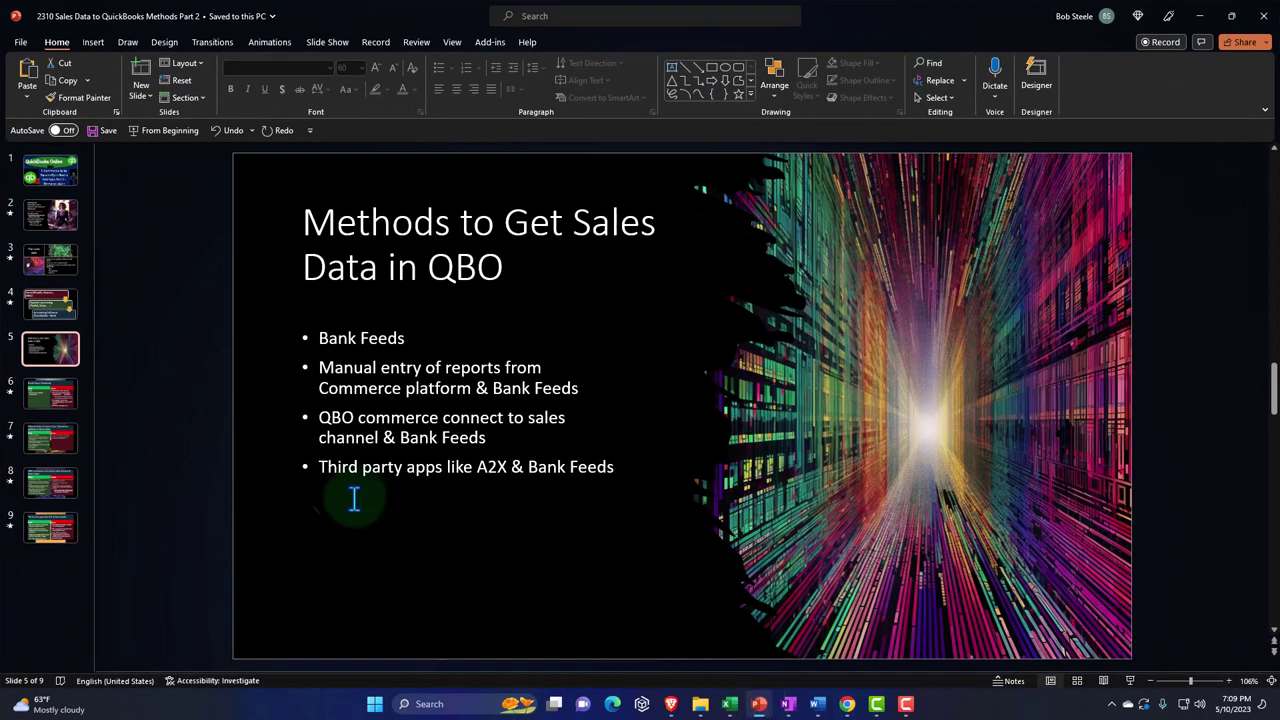
Switch from the PowerPoint slide back to QuickBooks Online and open the Commerce overview with its sales channel connections.
left_click_drag(310, 510, 620, 512)
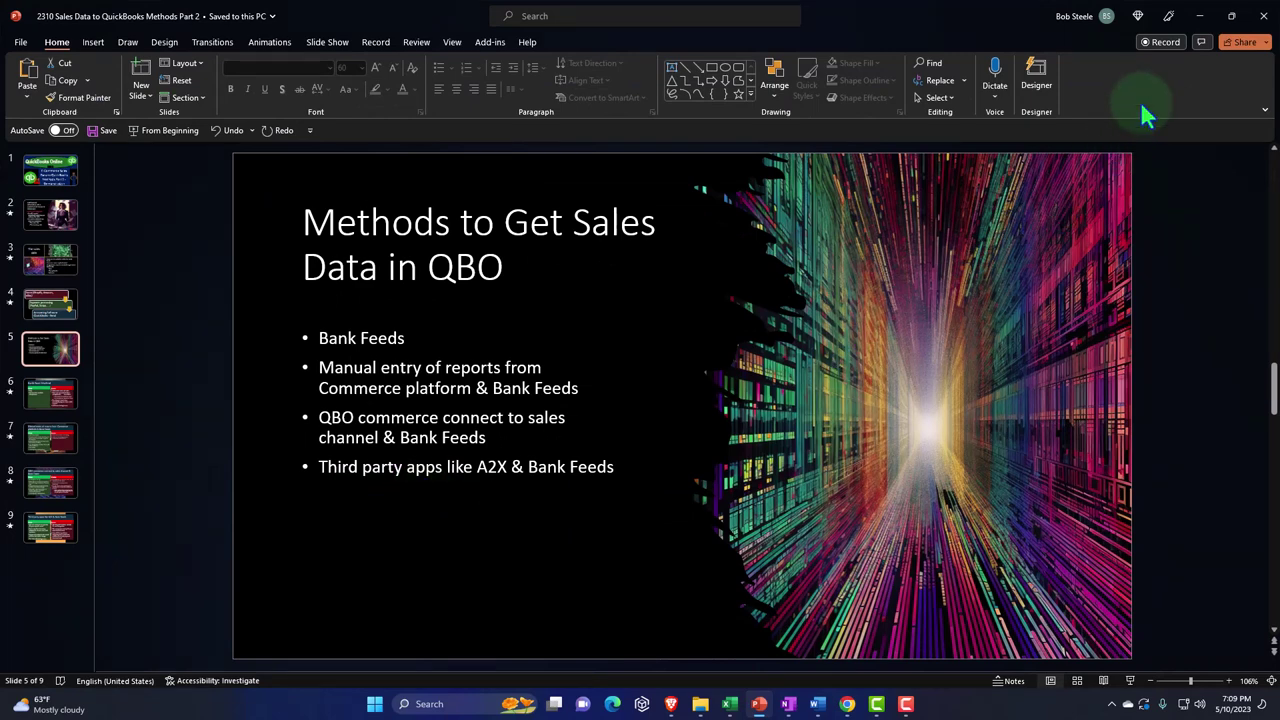
left_click(1200, 18)
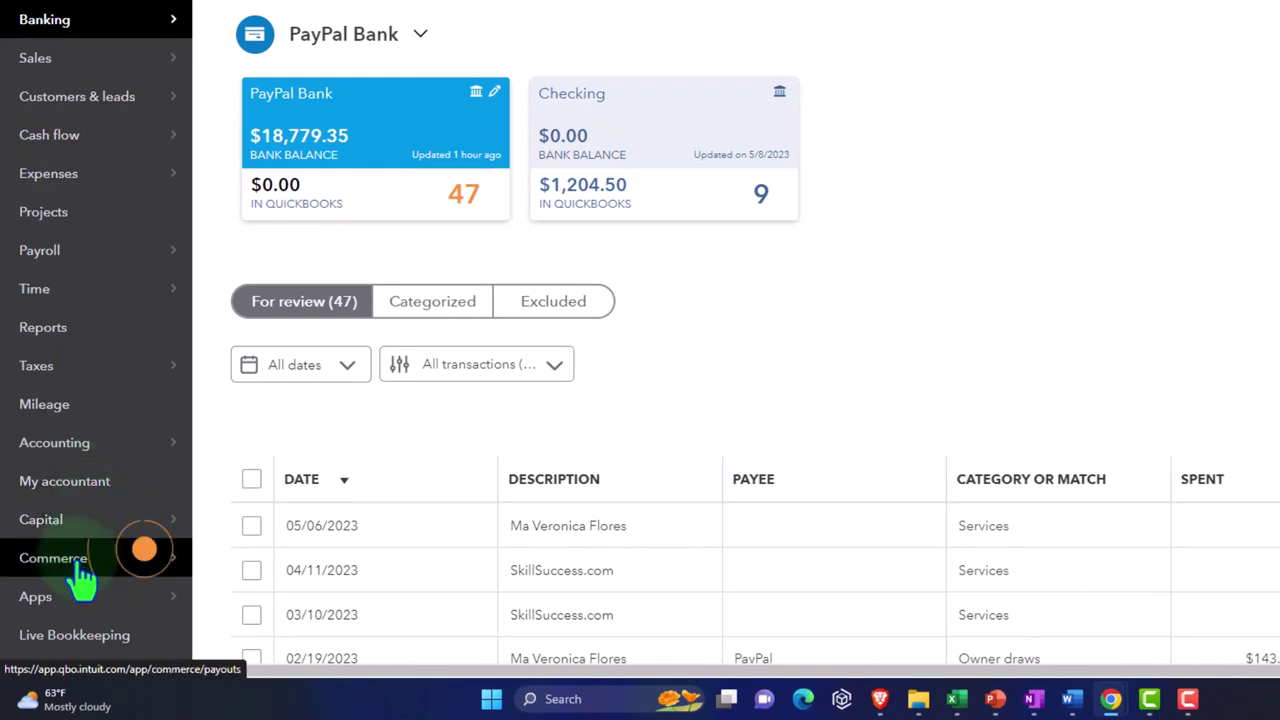
left_click(110, 558)
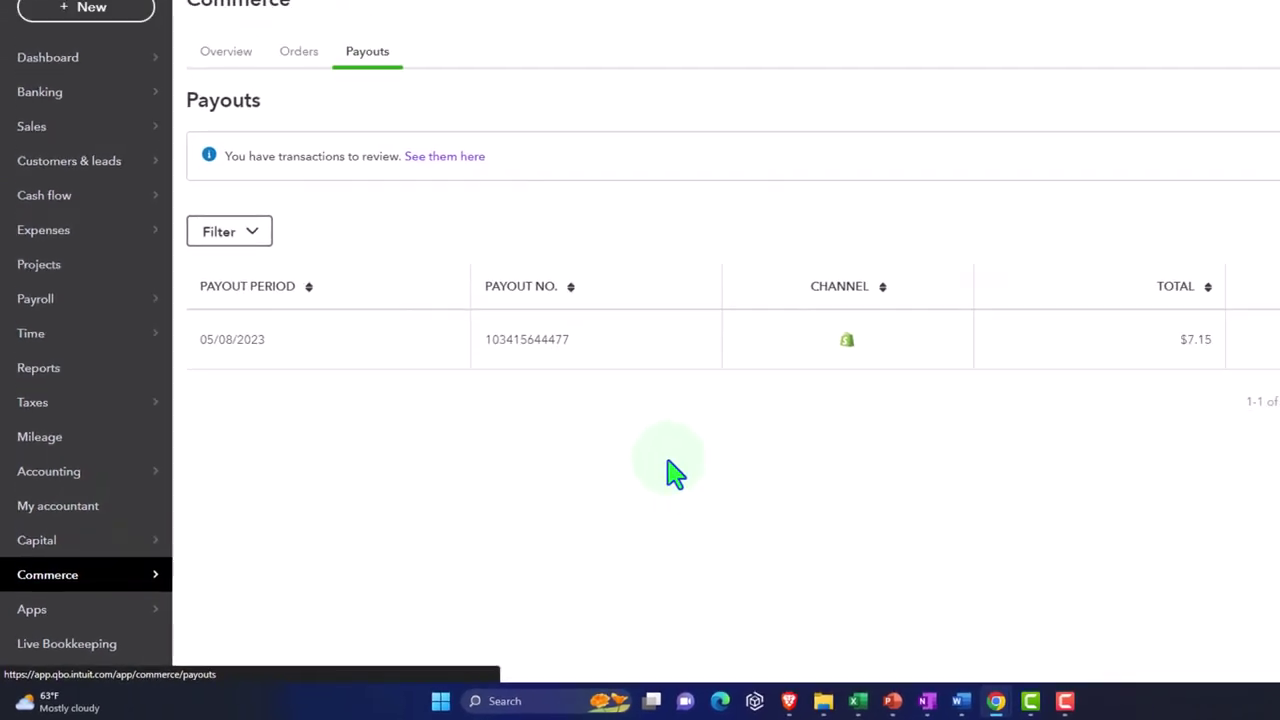
left_click(226, 51)
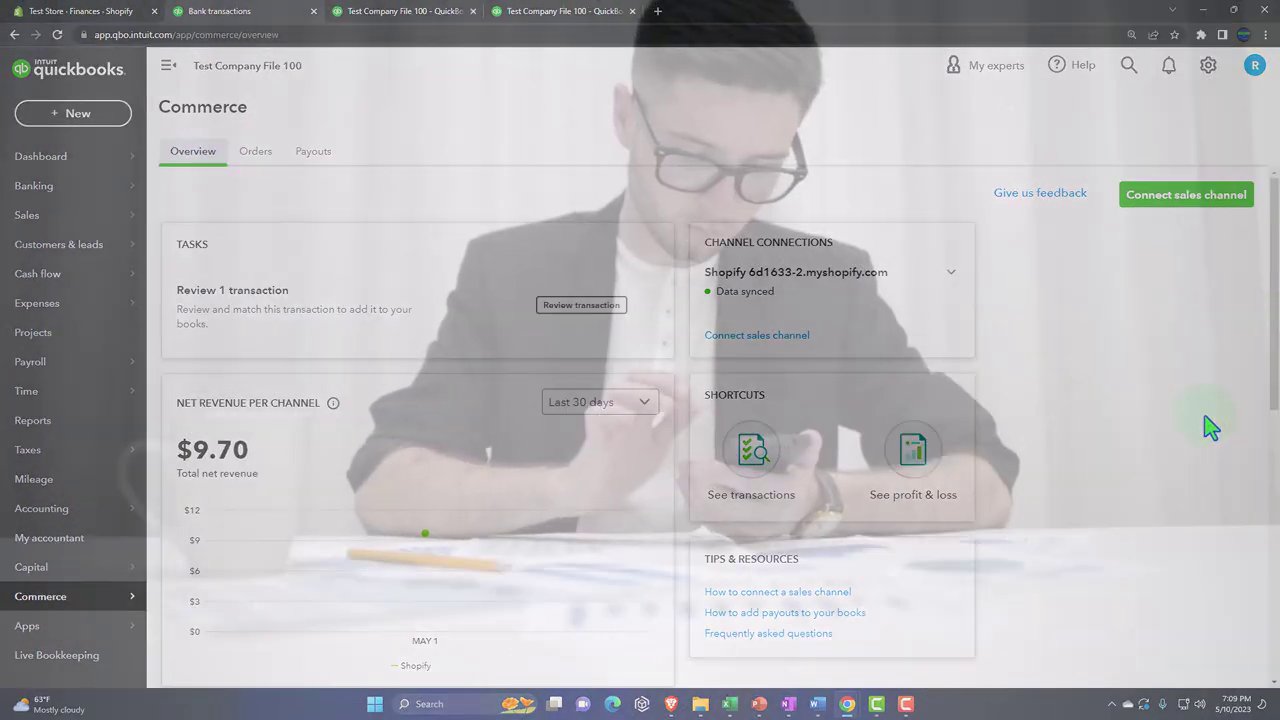
View the transaction types offered for a new entry, such as Sales receipt, and close the list without creating one.
left_click(1206, 418)
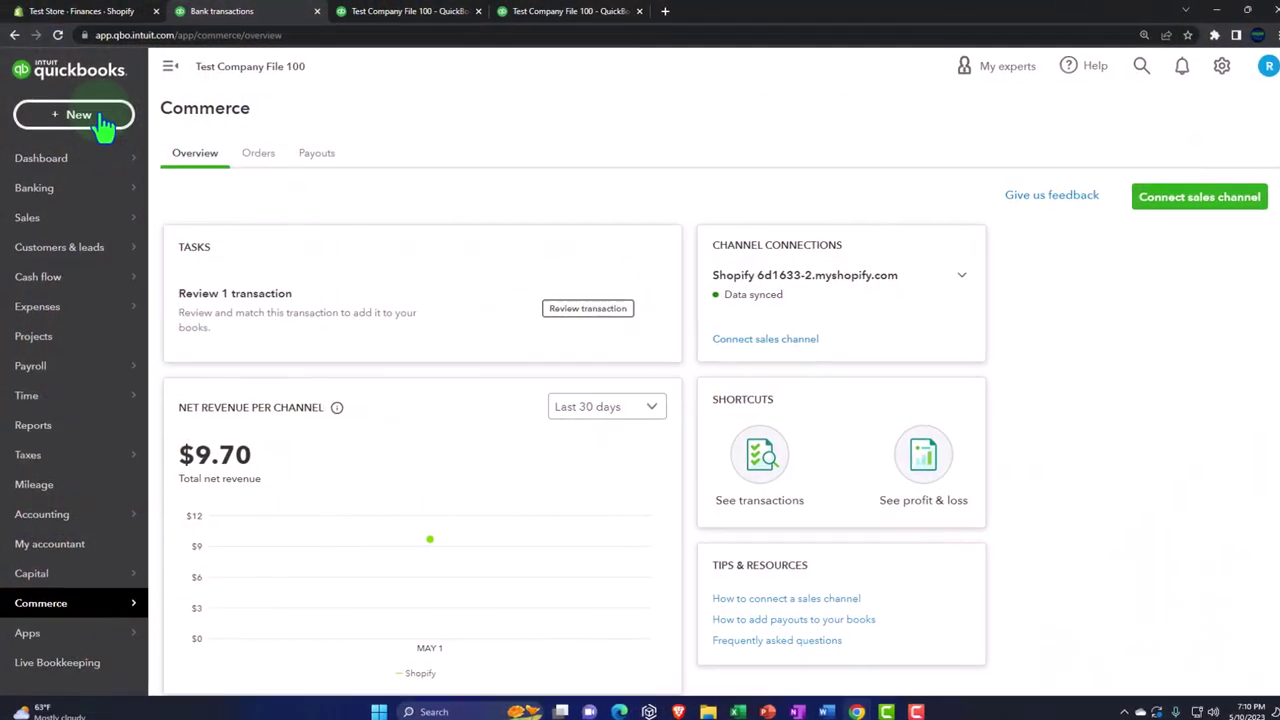
left_click(100, 118)
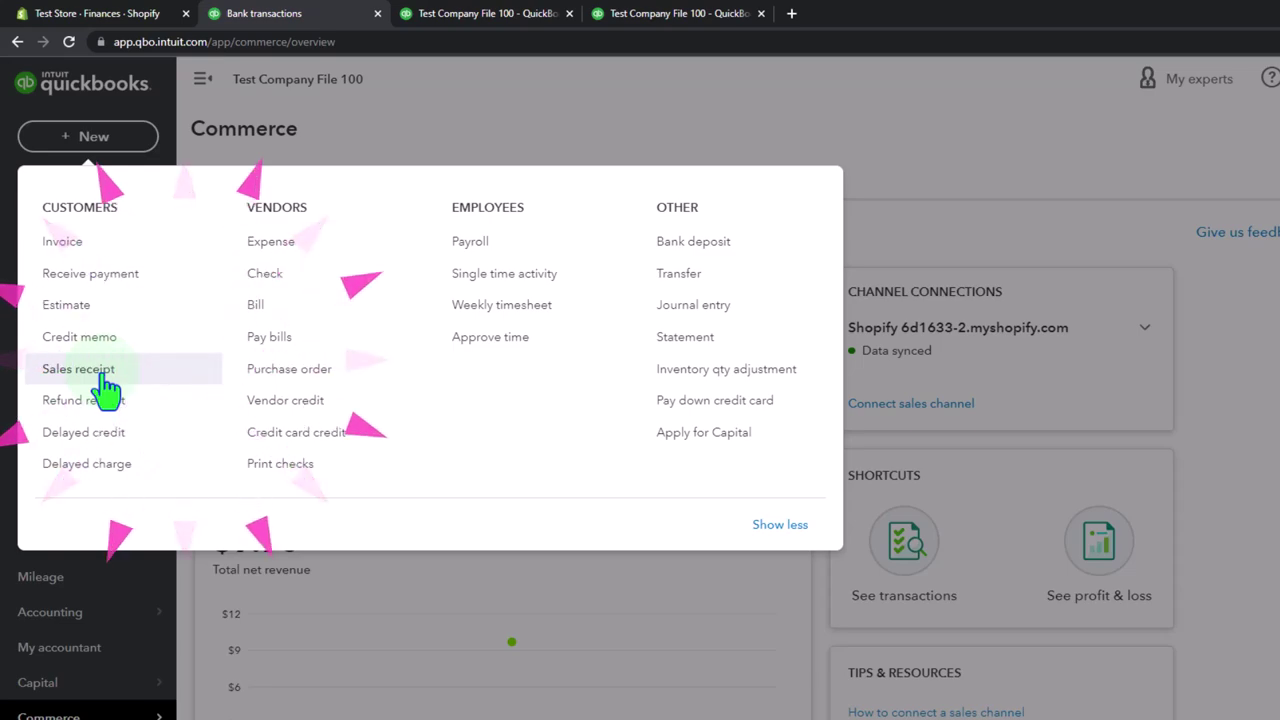
left_click(1080, 354)
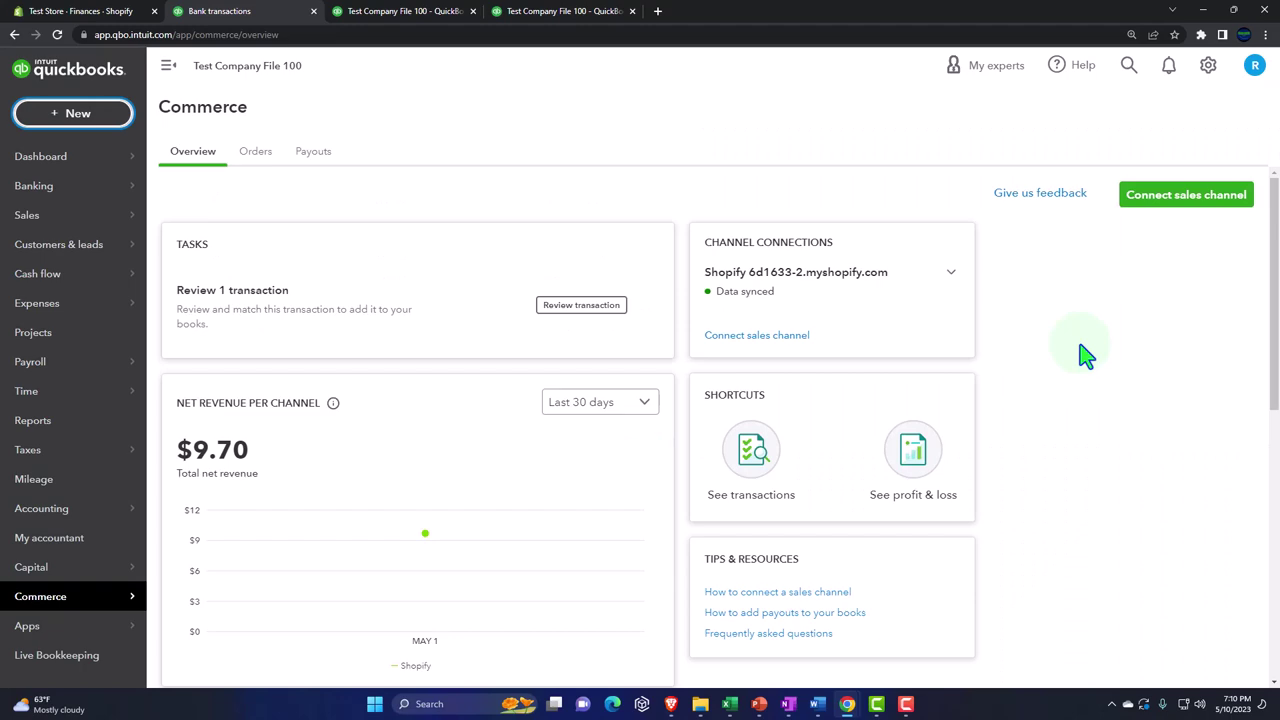